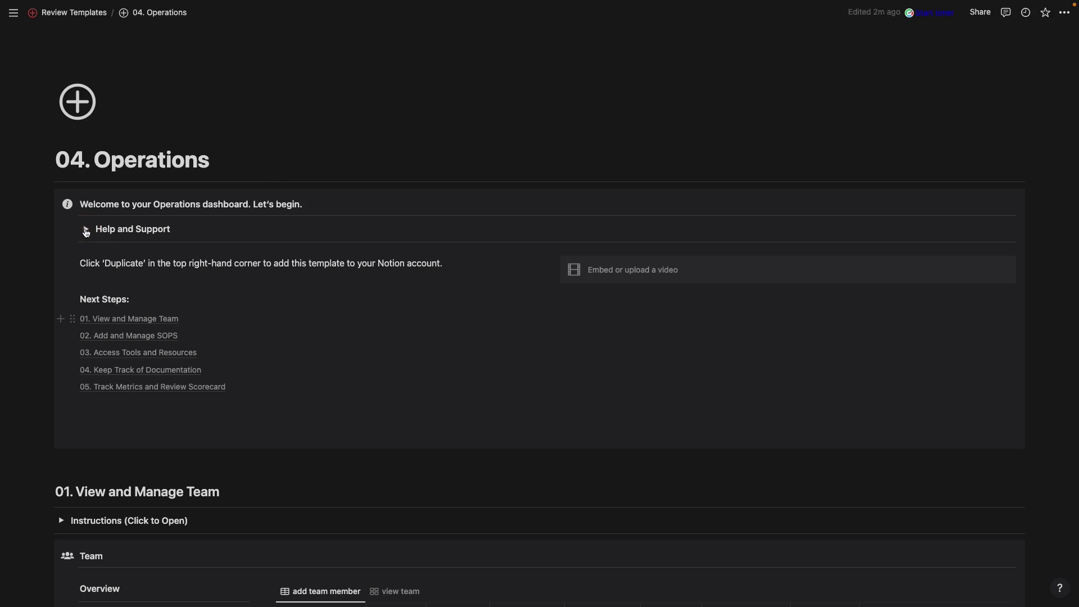
Look over the Help and Support section and skim the numbered sections of the Operations dashboard
{"action": "left_click", "coordinate": [86, 230]}
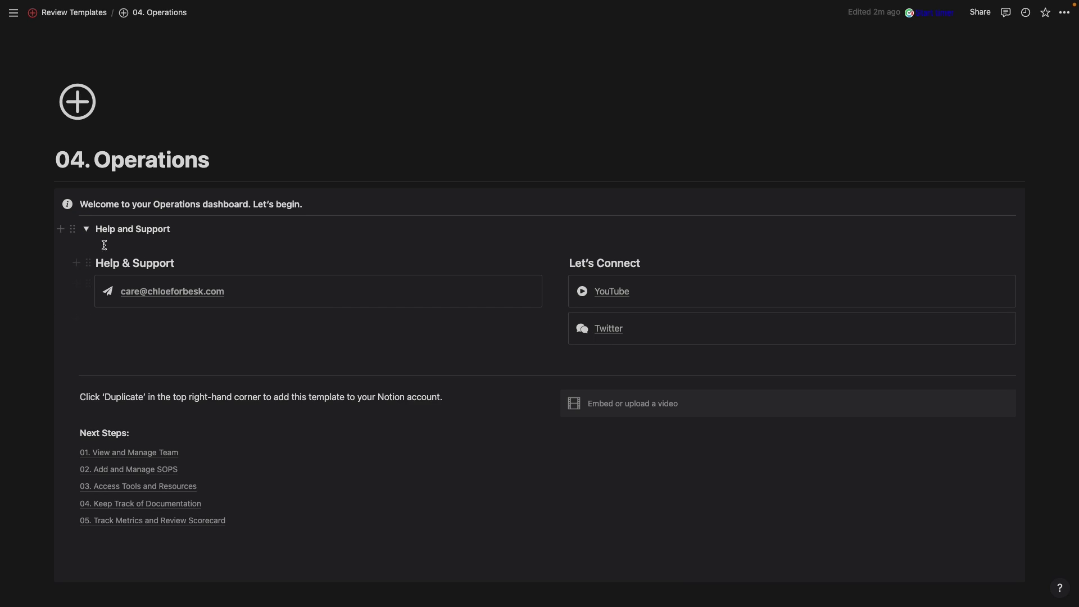
{"action": "left_click", "coordinate": [86, 229]}
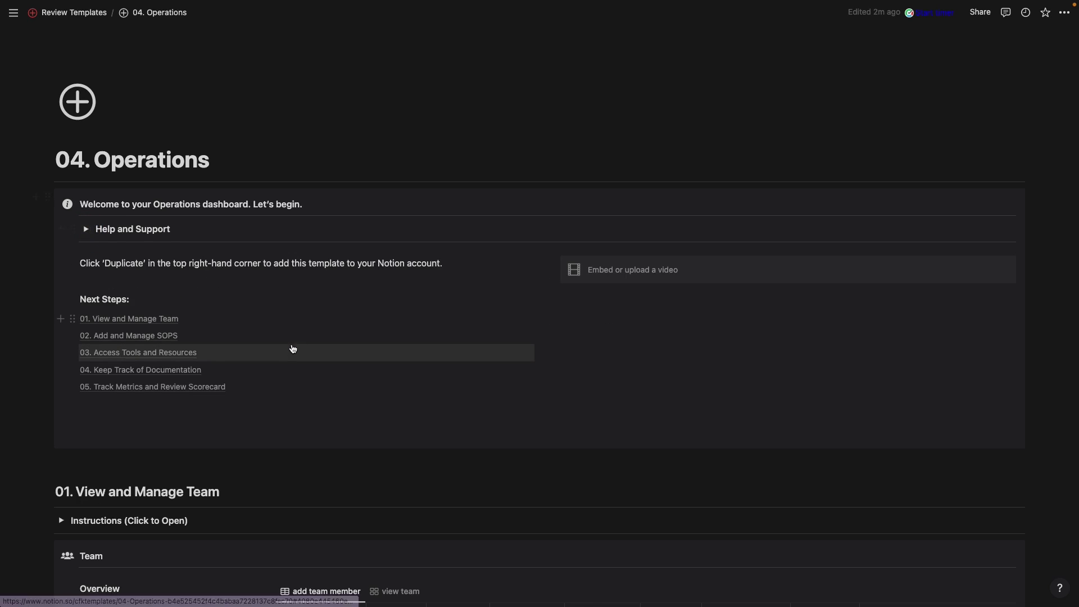
{"action": "scroll", "coordinate": [292, 347], "scroll_direction": "down", "scroll_amount": 2}
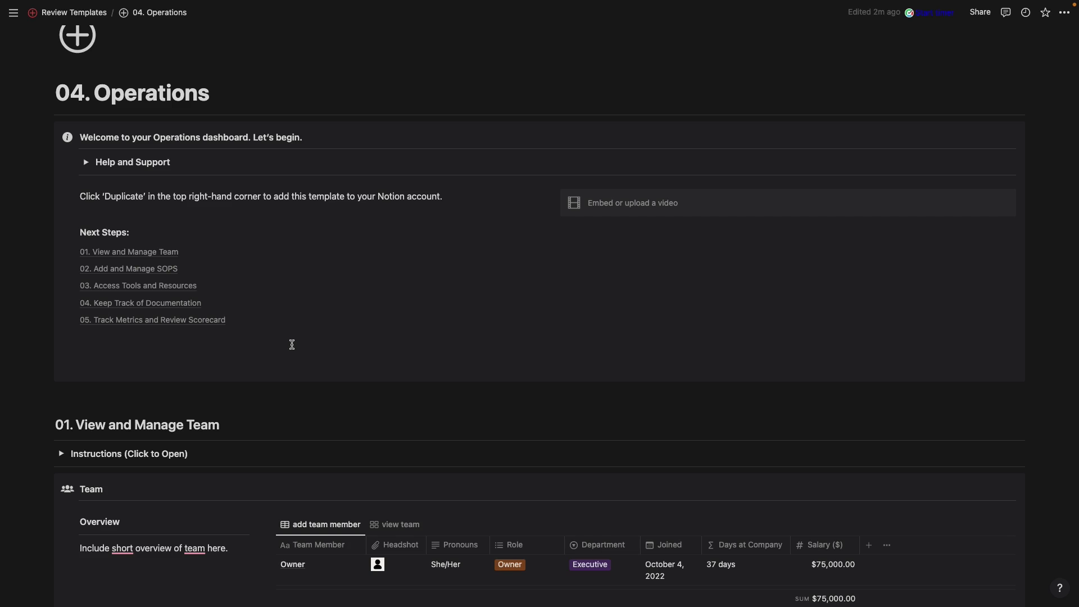
{"action": "scroll", "coordinate": [292, 344], "scroll_direction": "down", "scroll_amount": 9}
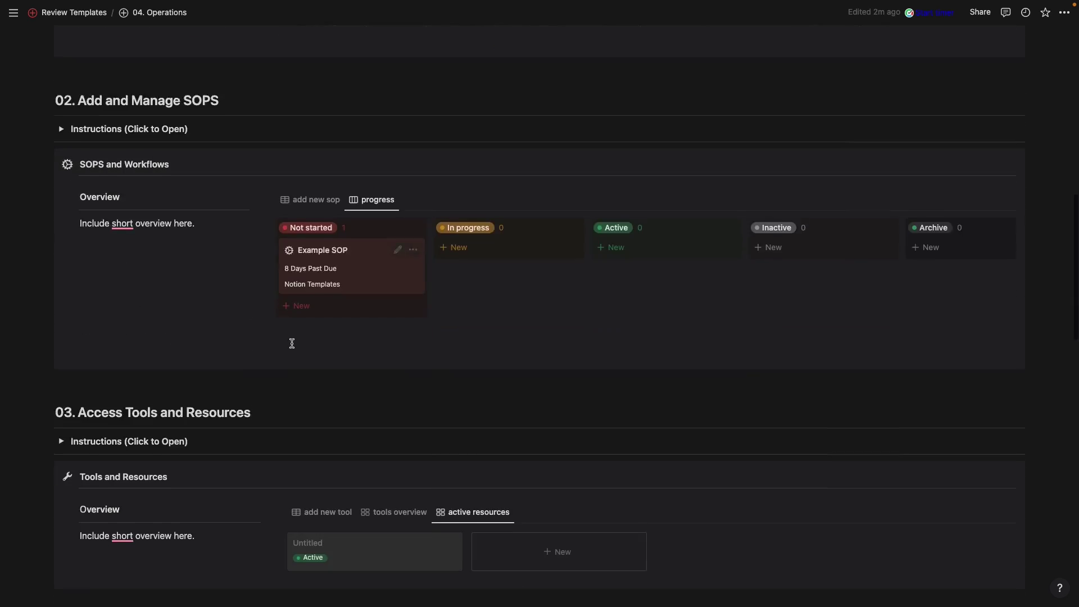
{"action": "scroll", "coordinate": [291, 342], "scroll_direction": "up", "scroll_amount": 4}
{"action": "scroll", "coordinate": [291, 344], "scroll_direction": "up", "scroll_amount": 7}
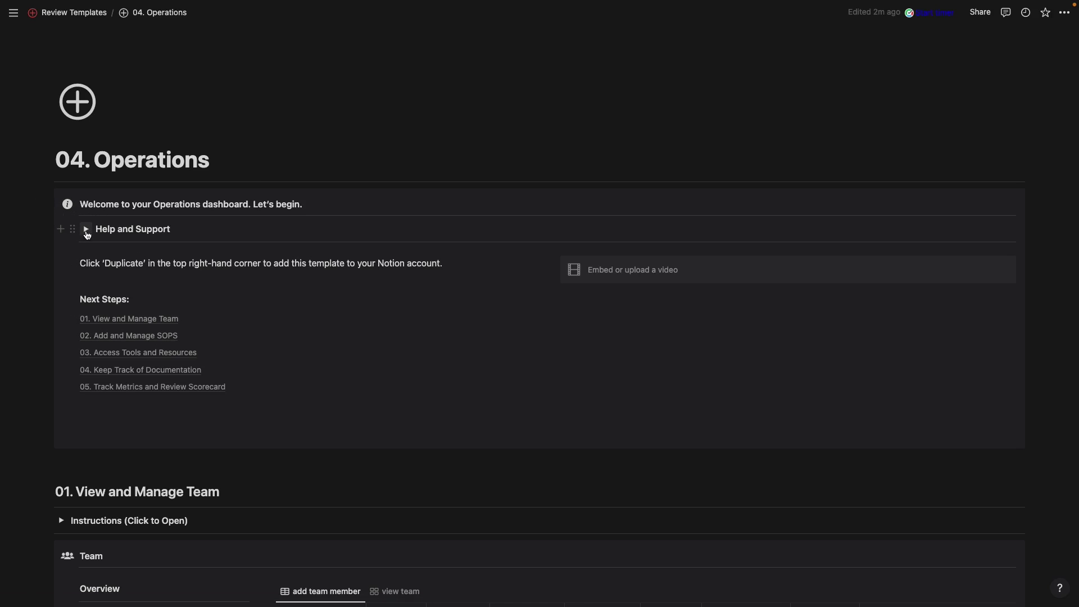
{"action": "scroll", "coordinate": [123, 421], "scroll_direction": "down", "scroll_amount": 3}
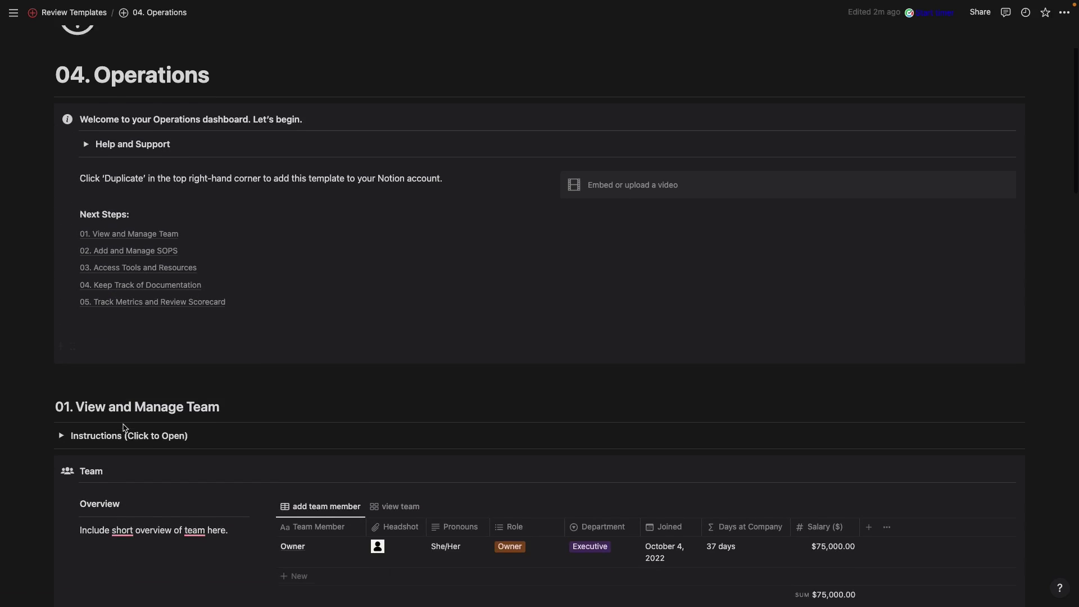
Add an empty text block above the "01. View and Manage Team" heading and browse the available block types
{"action": "left_click", "coordinate": [112, 365]}
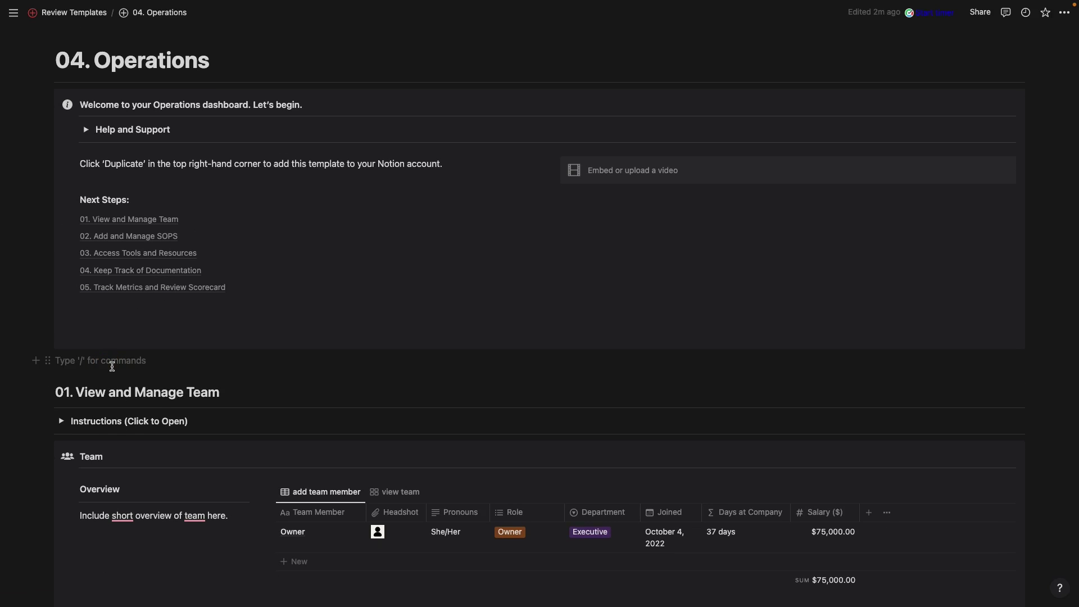
{"action": "key", "text": "Return"}
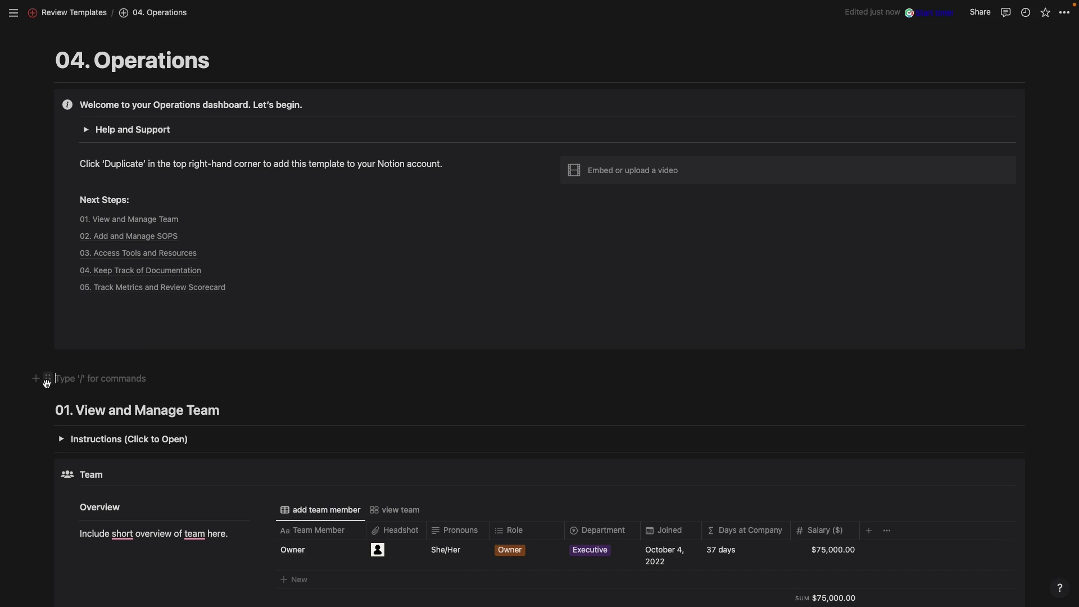
{"action": "left_click", "coordinate": [39, 380]}
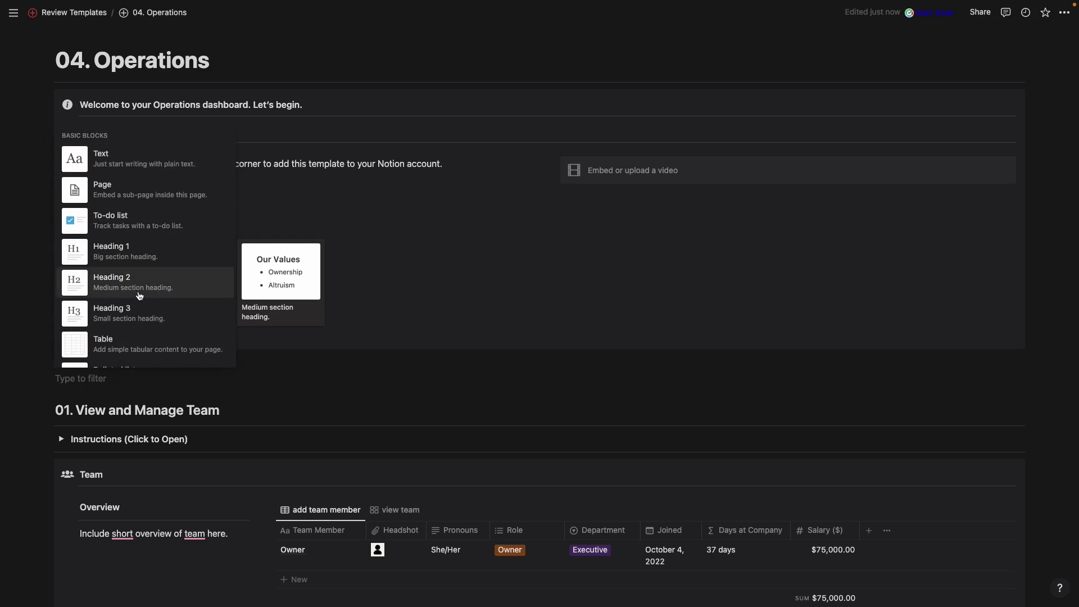
{"action": "scroll", "coordinate": [139, 295], "scroll_direction": "down", "scroll_amount": 3}
{"action": "scroll", "coordinate": [139, 295], "scroll_direction": "down", "scroll_amount": 8}
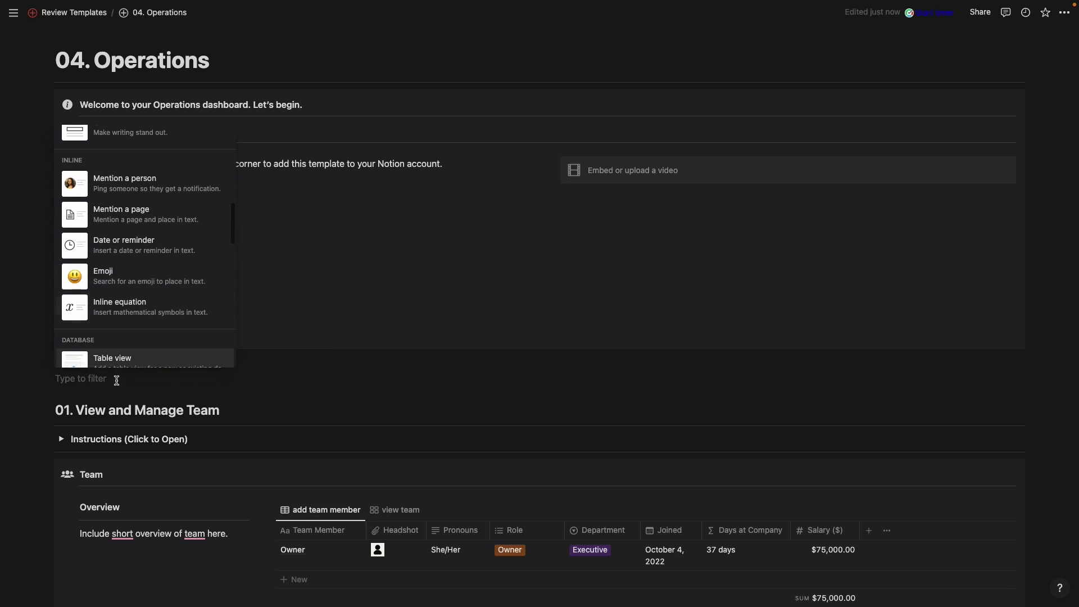
{"action": "left_click", "coordinate": [96, 381]}
{"action": "left_click", "coordinate": [61, 164]}
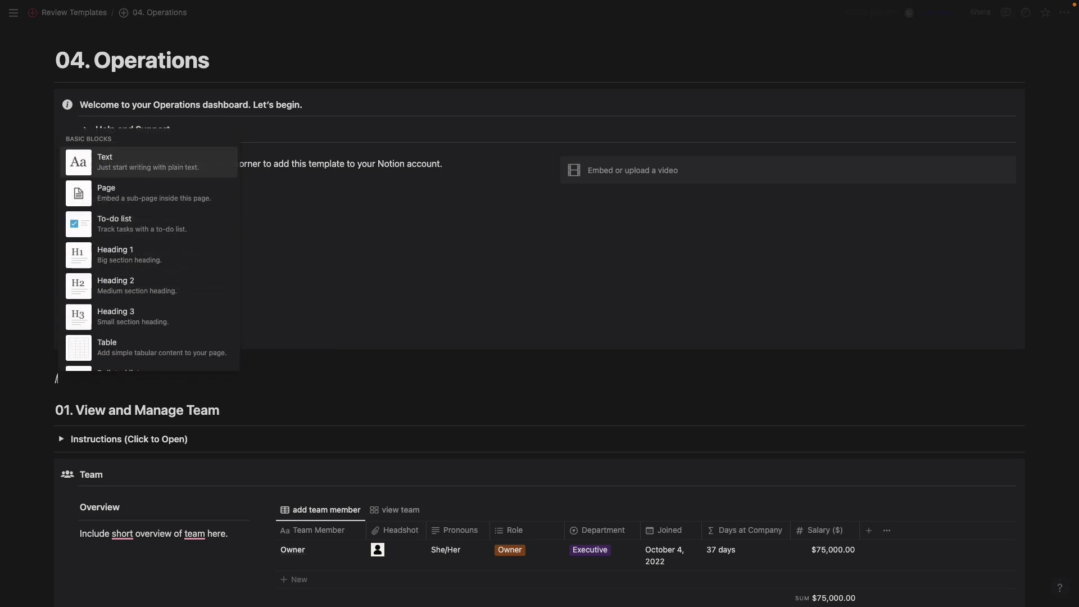
{"action": "left_click", "coordinate": [120, 175]}
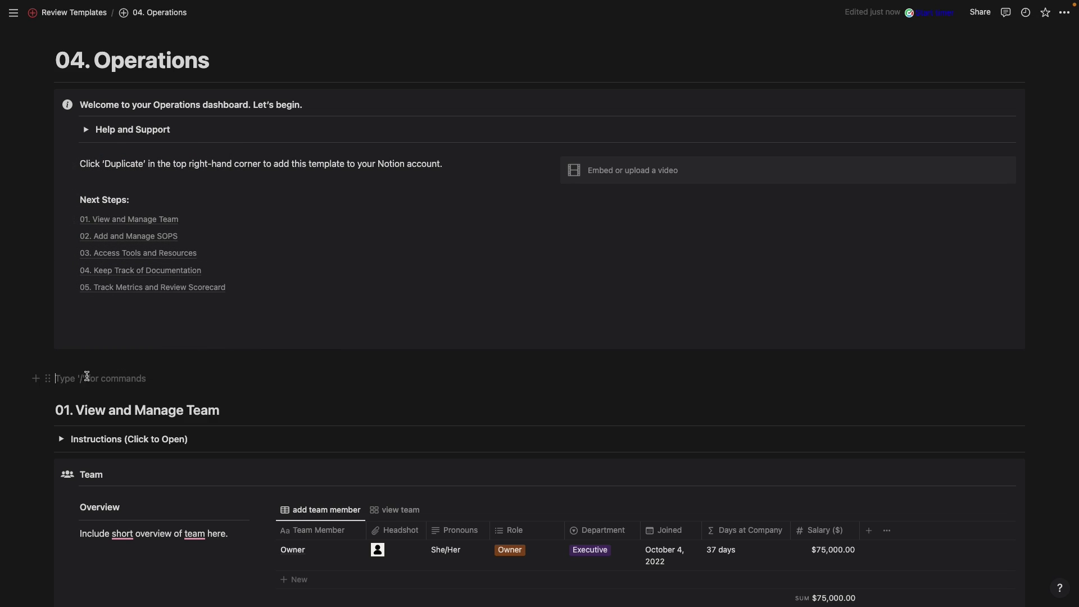
Turn the empty block above "01. View and Manage Team" into a page and delete that untitled page
{"action": "left_click", "coordinate": [48, 380]}
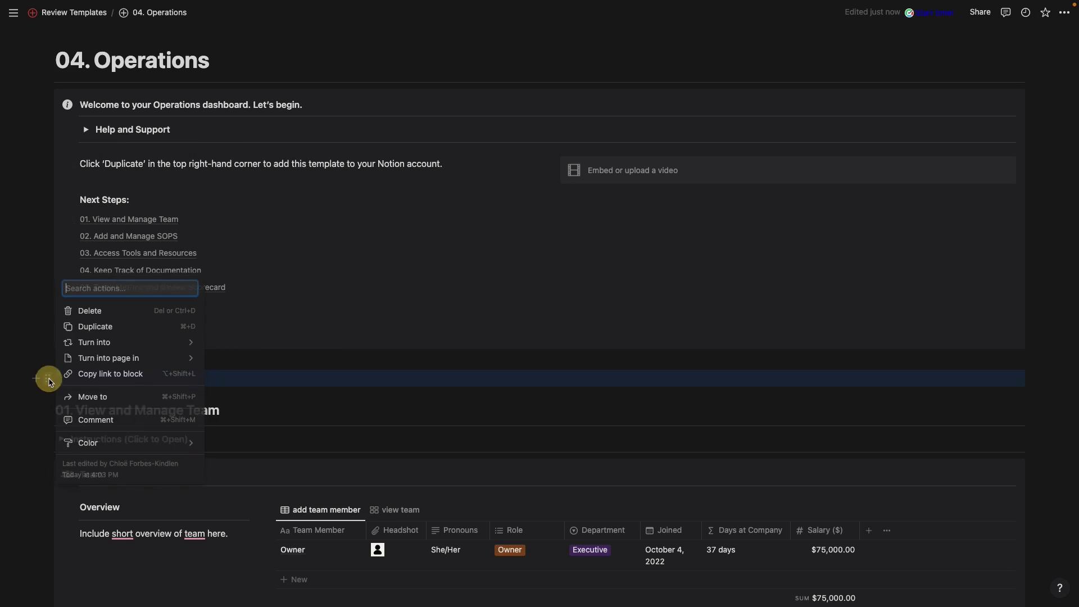
{"action": "mouse_move", "coordinate": [102, 342]}
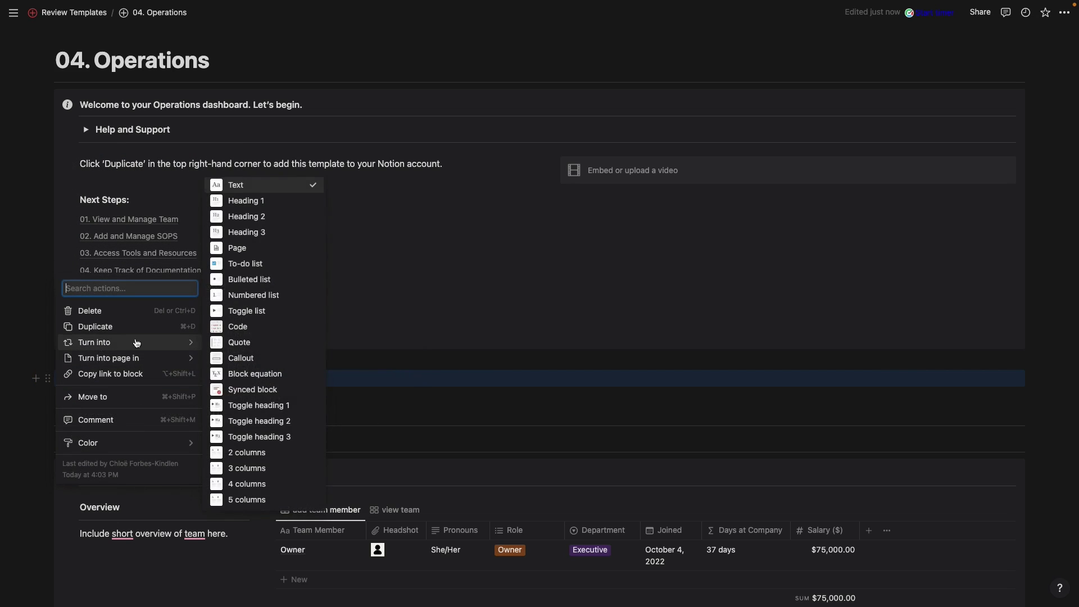
{"action": "left_click", "coordinate": [253, 252]}
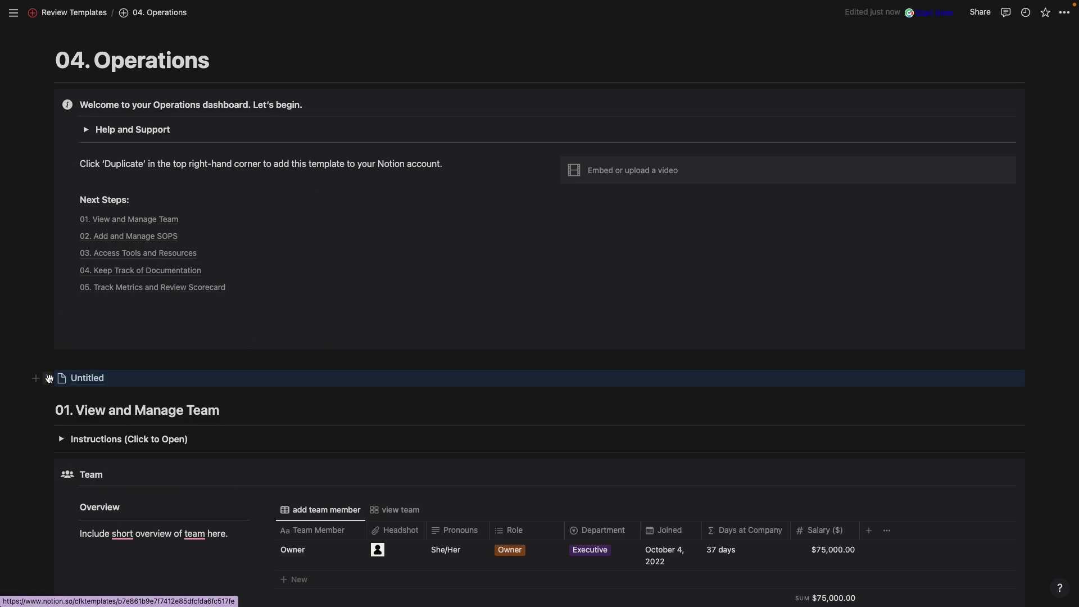
{"action": "left_click", "coordinate": [48, 378]}
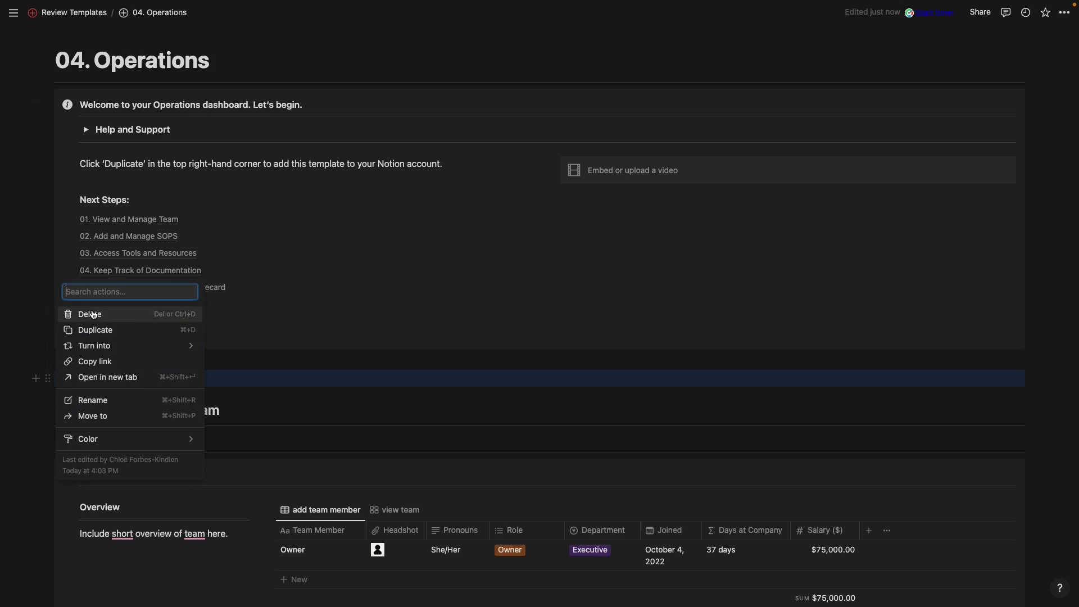
{"action": "left_click", "coordinate": [91, 314]}
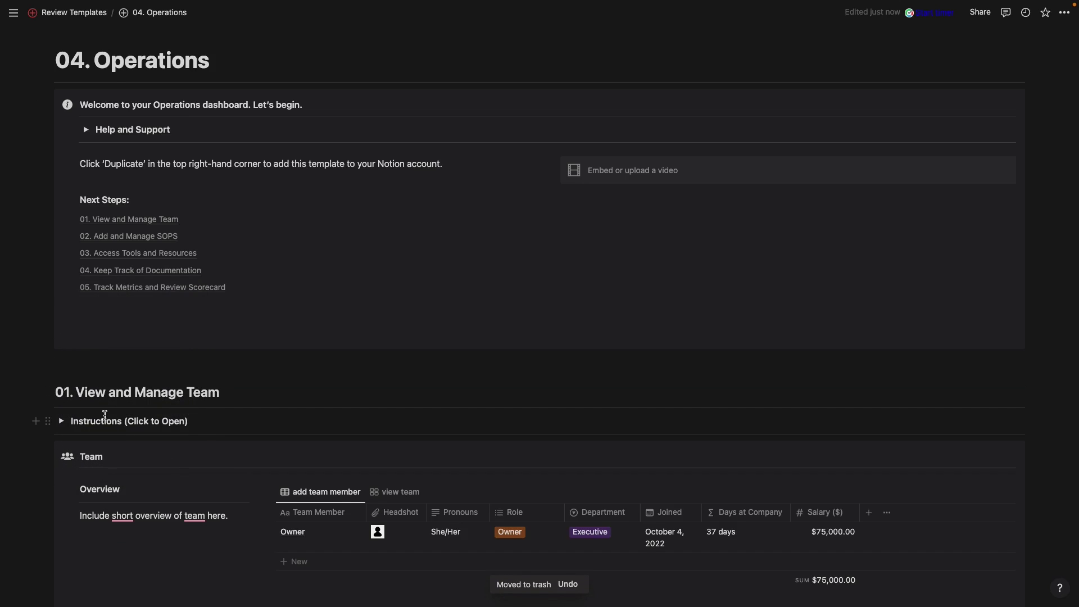
Expand the Backend Databases toggle at the end of the Operations page
{"action": "scroll", "coordinate": [105, 415], "scroll_direction": "down", "scroll_amount": 5}
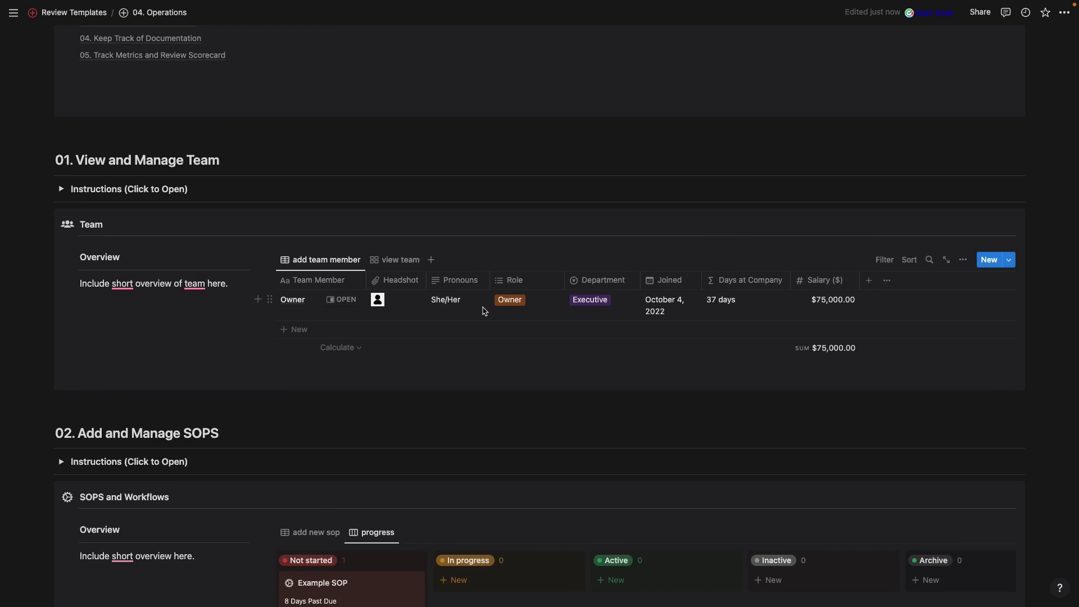
{"action": "scroll", "coordinate": [483, 311], "scroll_direction": "down", "scroll_amount": 1}
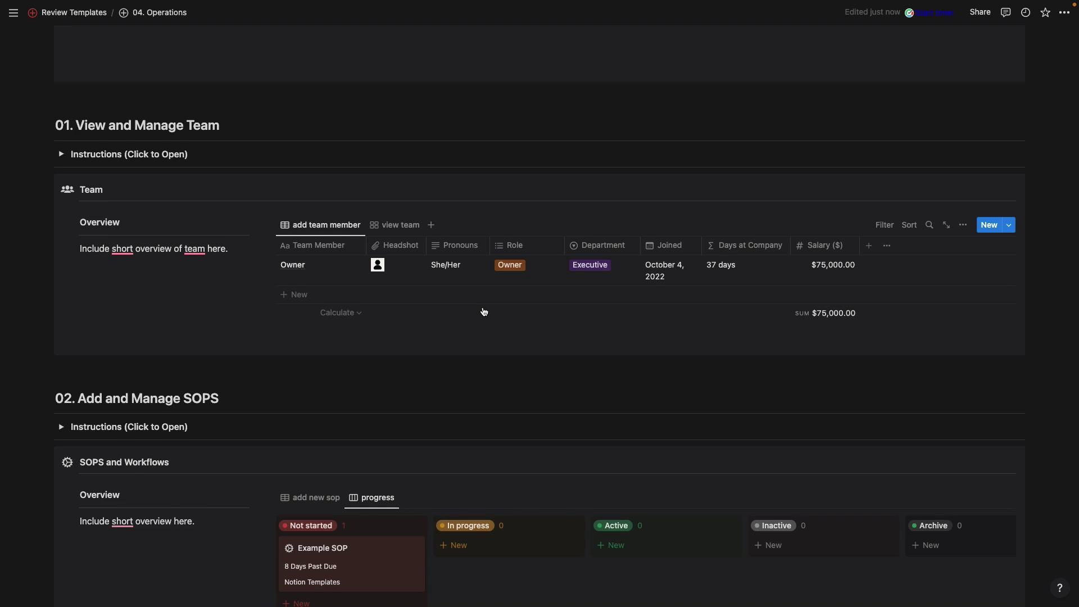
{"action": "scroll", "coordinate": [483, 312], "scroll_direction": "down", "scroll_amount": 20}
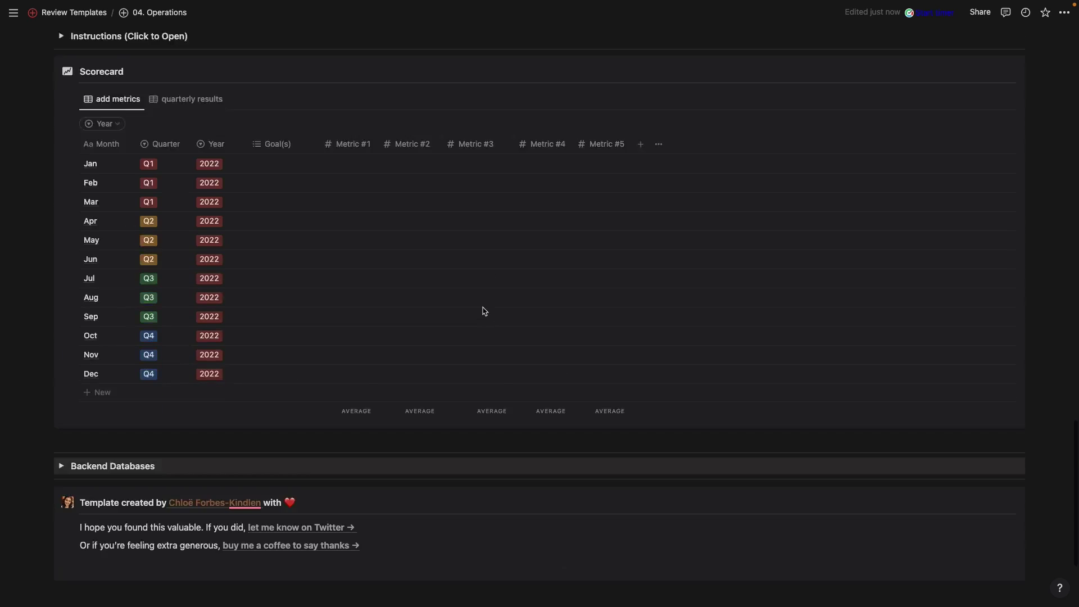
{"action": "scroll", "coordinate": [484, 311], "scroll_direction": "down", "scroll_amount": 3}
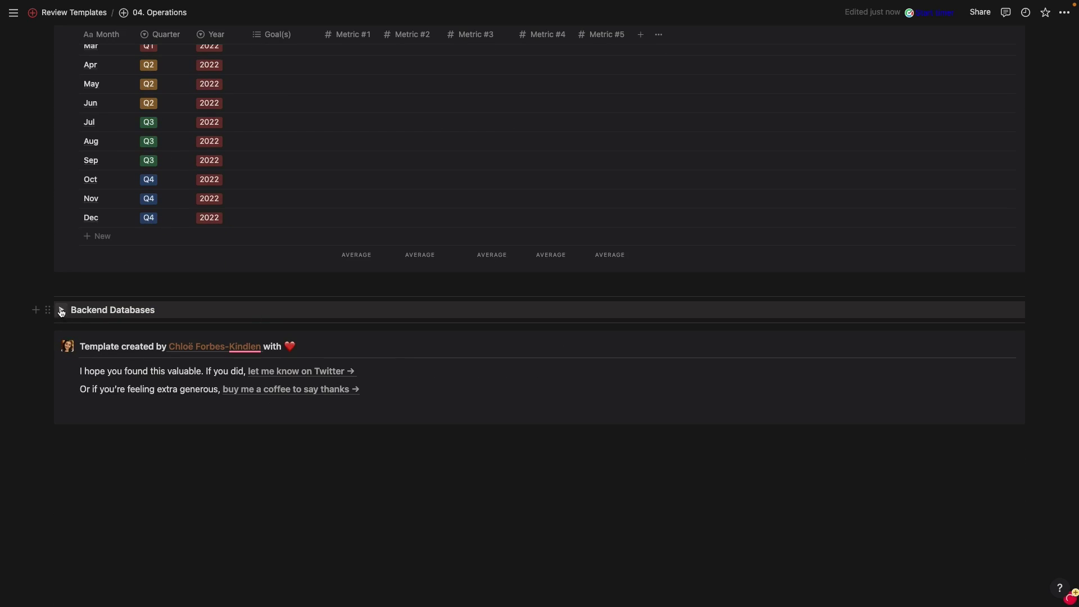
{"action": "left_click", "coordinate": [61, 310]}
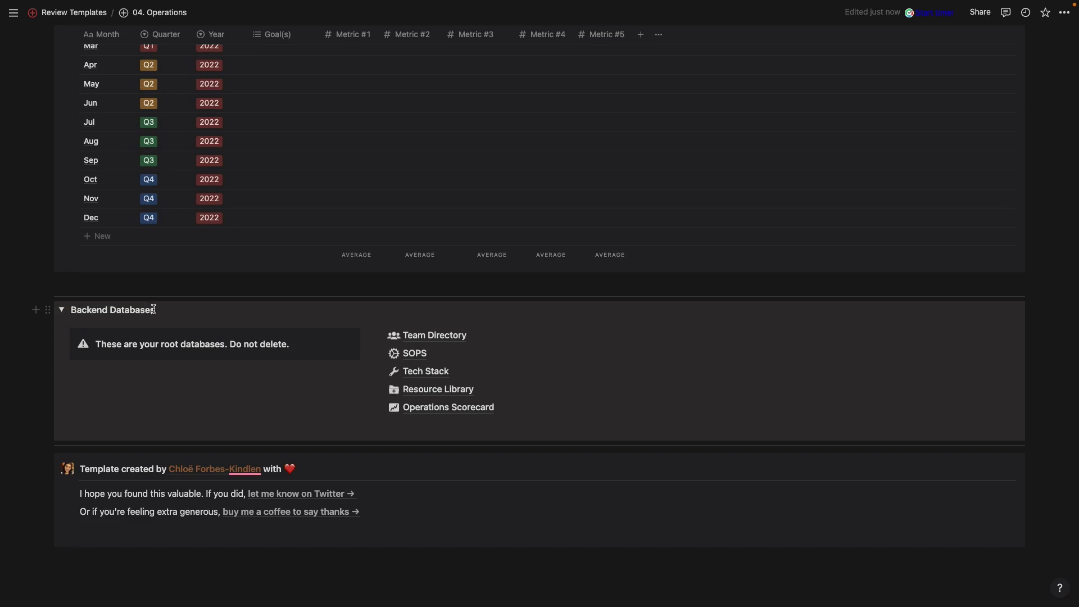
Open the Team Directory database, look at its view team and add team member views, and return to the Operations page
{"action": "left_click", "coordinate": [439, 340]}
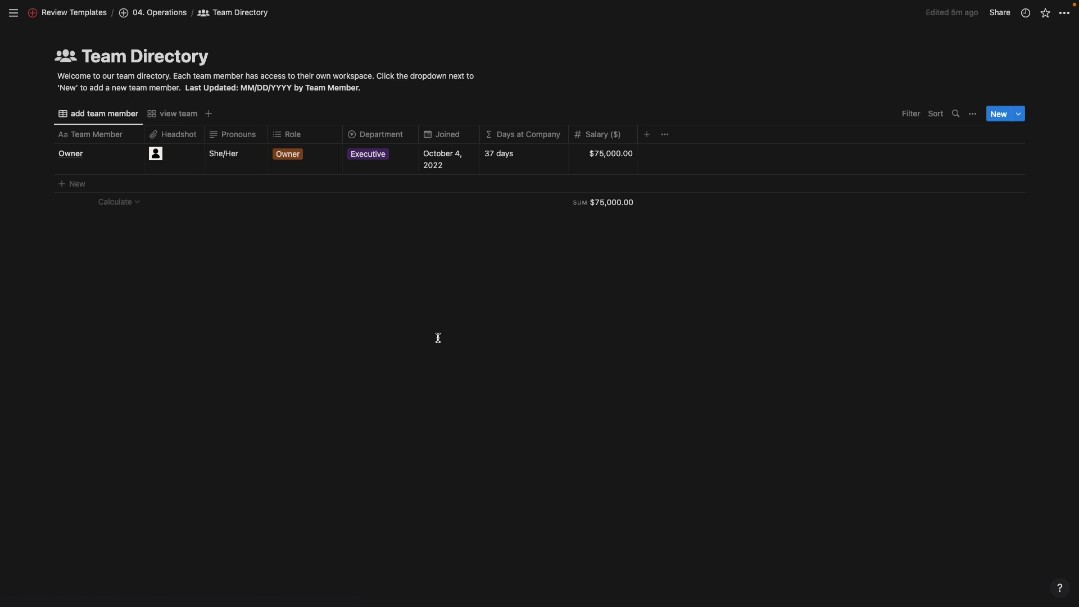
{"action": "left_click", "coordinate": [163, 115]}
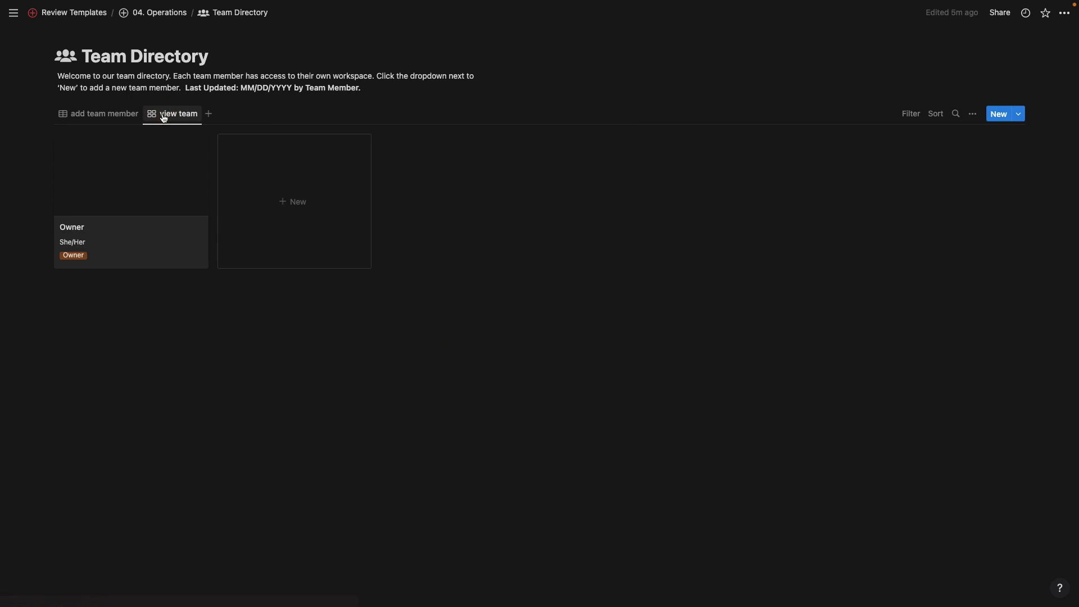
{"action": "left_click", "coordinate": [85, 115]}
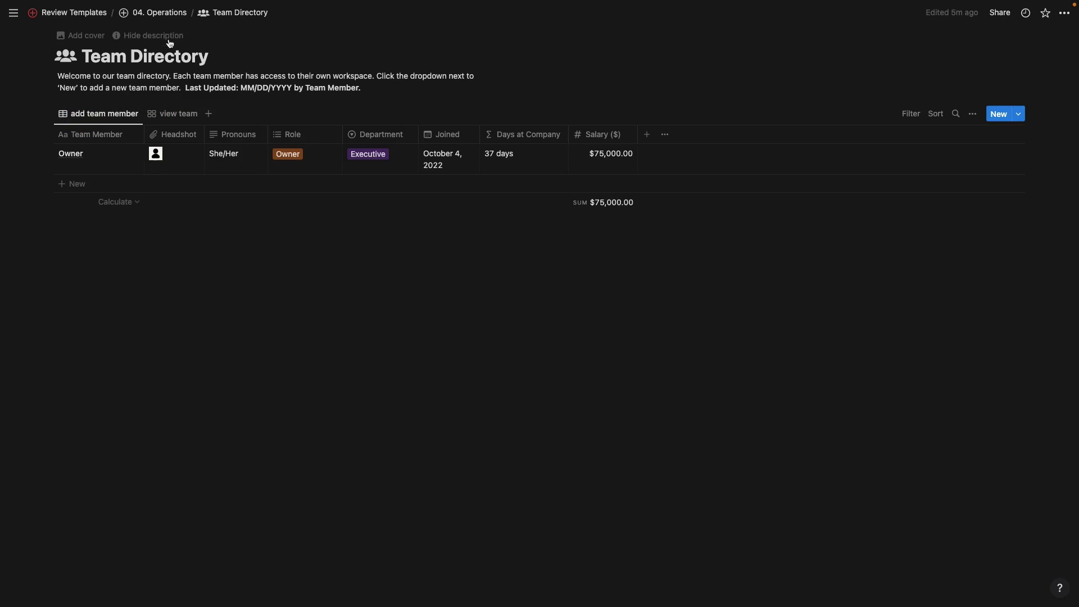
{"action": "left_click", "coordinate": [159, 15]}
Insert a linked view of the Operations Scorecard database above the "05. Track Metrics and Review Scorecard" heading
{"action": "scroll", "coordinate": [270, 431], "scroll_direction": "down", "scroll_amount": 10}
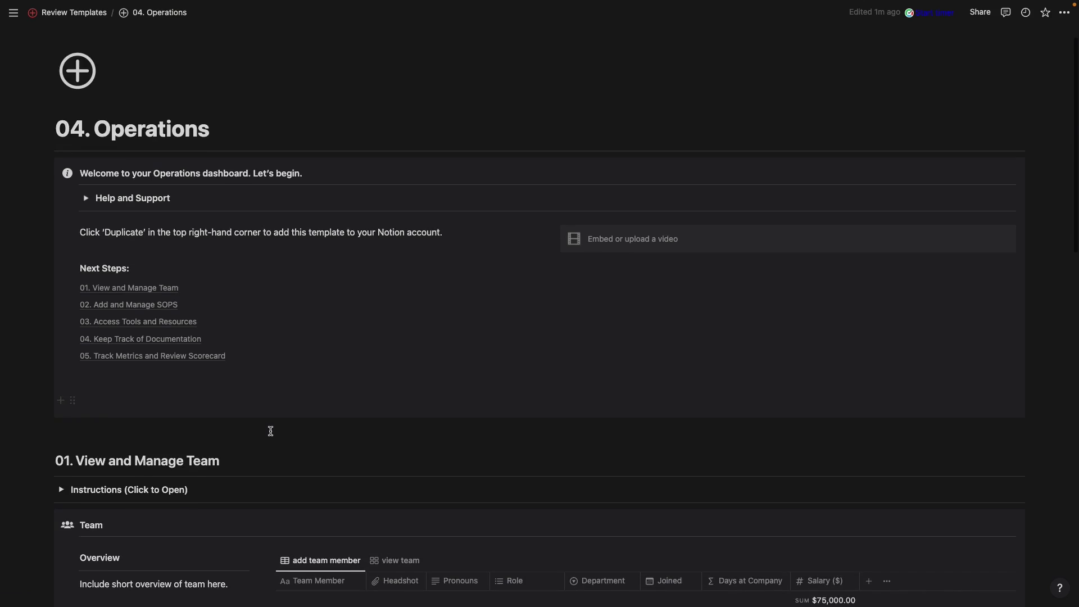
{"action": "scroll", "coordinate": [271, 431], "scroll_direction": "down", "scroll_amount": 15}
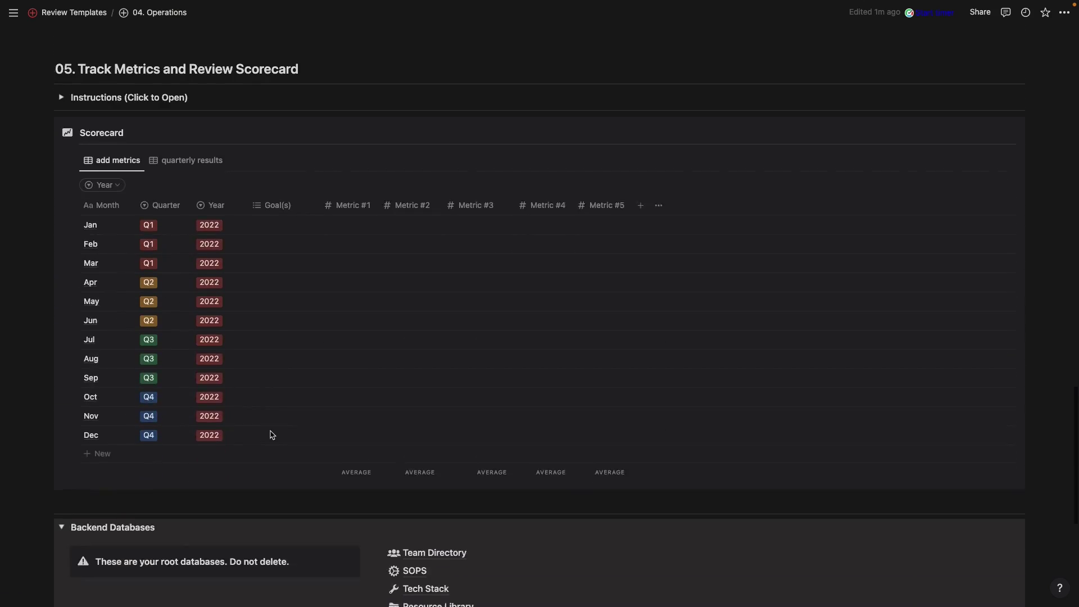
{"action": "scroll", "coordinate": [271, 433], "scroll_direction": "up", "scroll_amount": 2}
{"action": "scroll", "coordinate": [272, 437], "scroll_direction": "up", "scroll_amount": 1}
{"action": "left_click", "coordinate": [186, 173]}
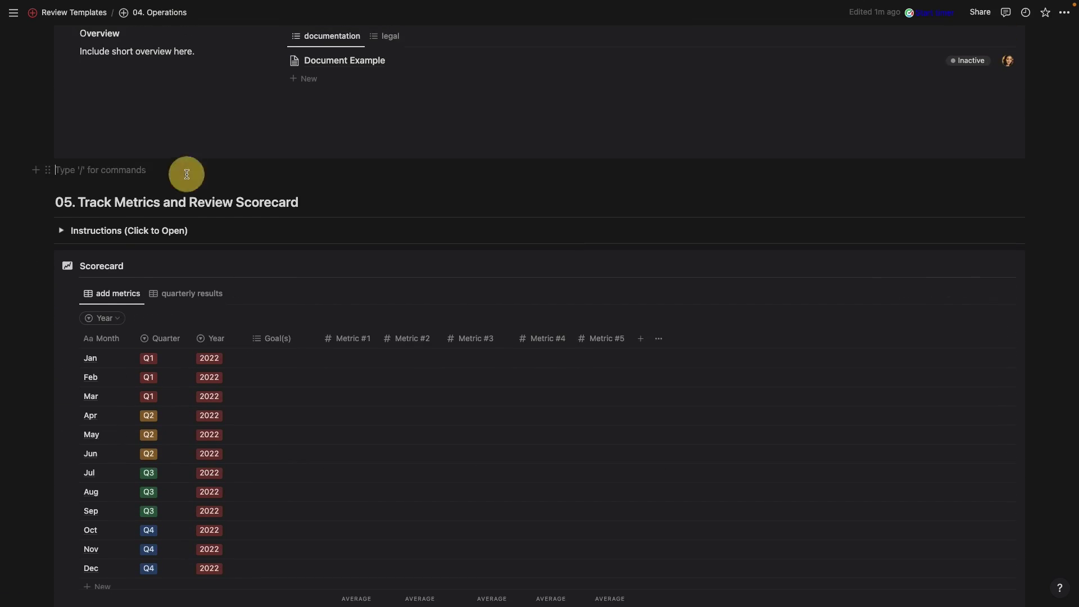
{"action": "type", "text": "/"}
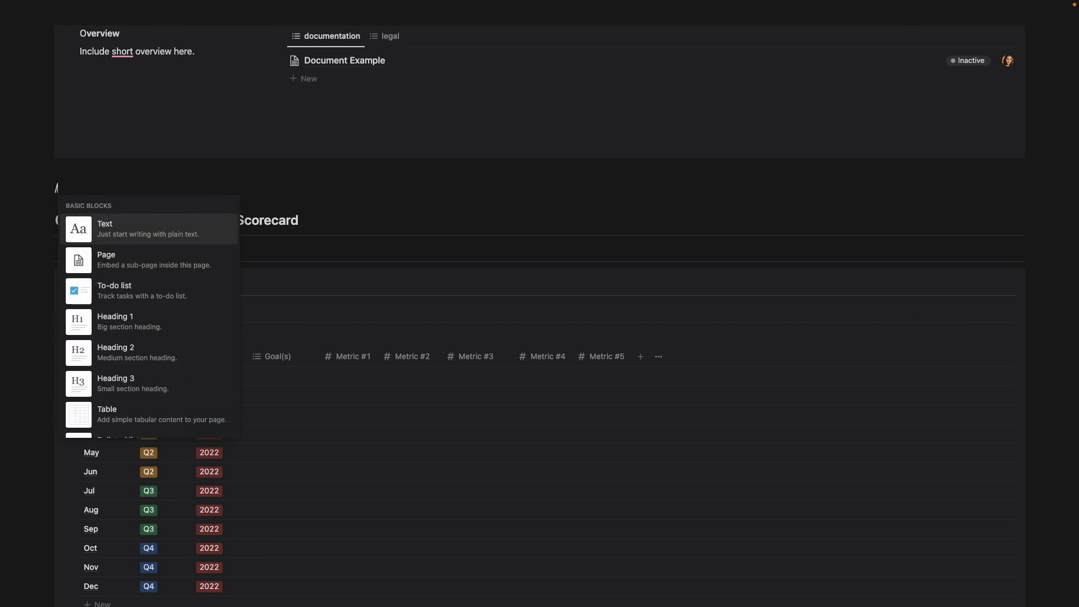
{"action": "type", "text": "linked"}
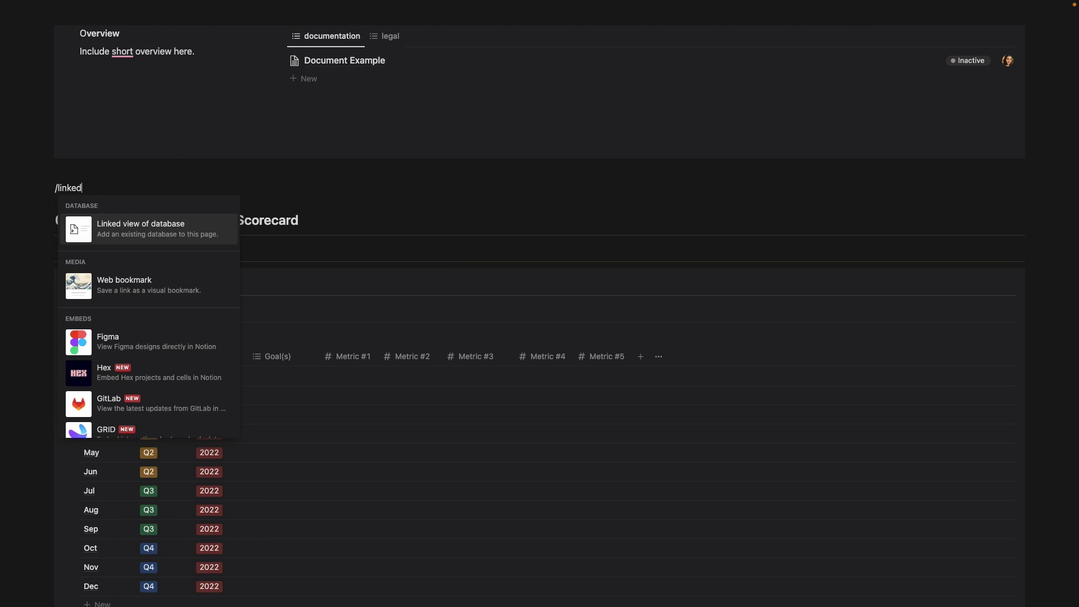
{"action": "left_click", "coordinate": [190, 225]}
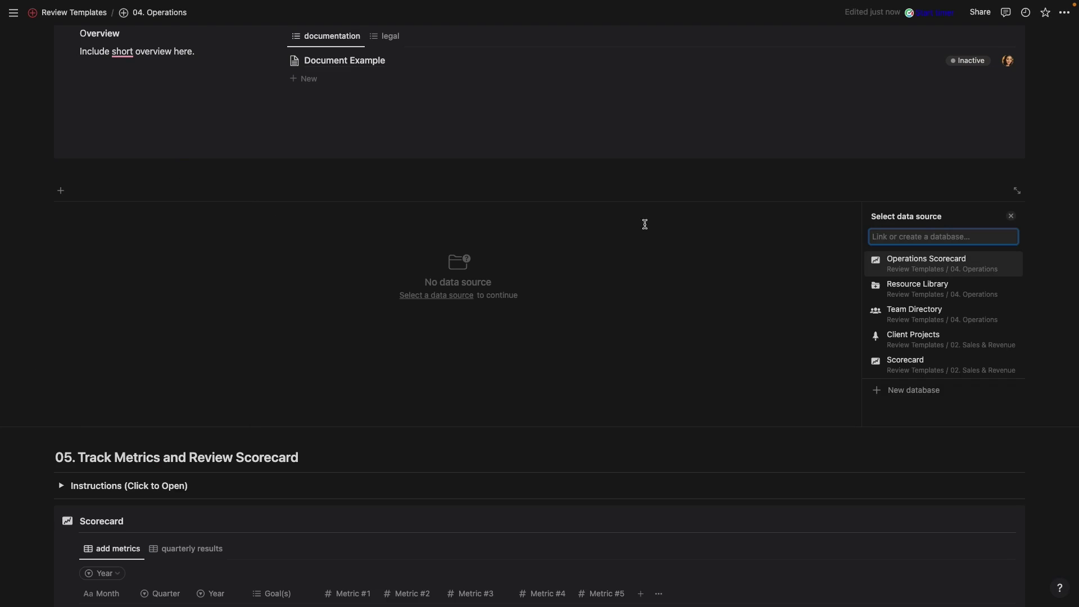
{"action": "left_click", "coordinate": [923, 265]}
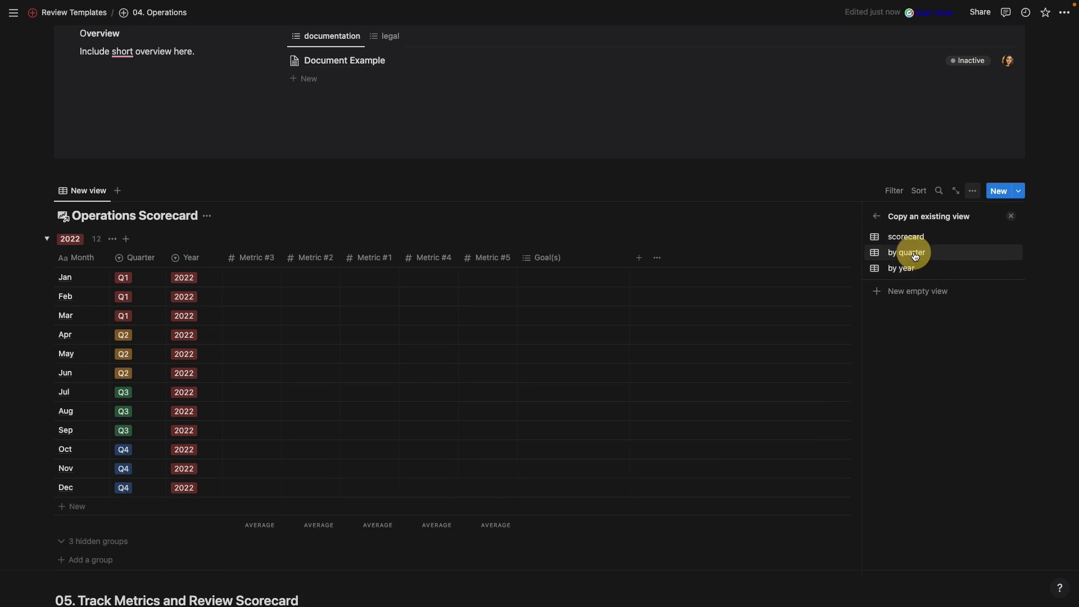
Set up the linked Operations Scorecard as a copy of its existing "by year" view
{"action": "left_click", "coordinate": [914, 253]}
{"action": "left_click", "coordinate": [905, 269]}
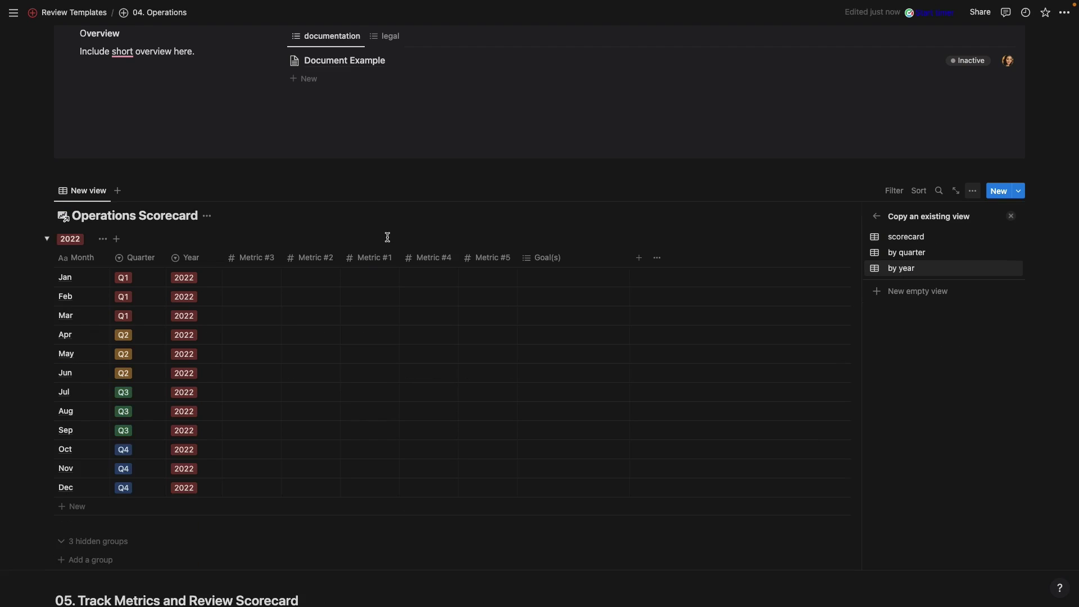
{"action": "left_click", "coordinate": [84, 190]}
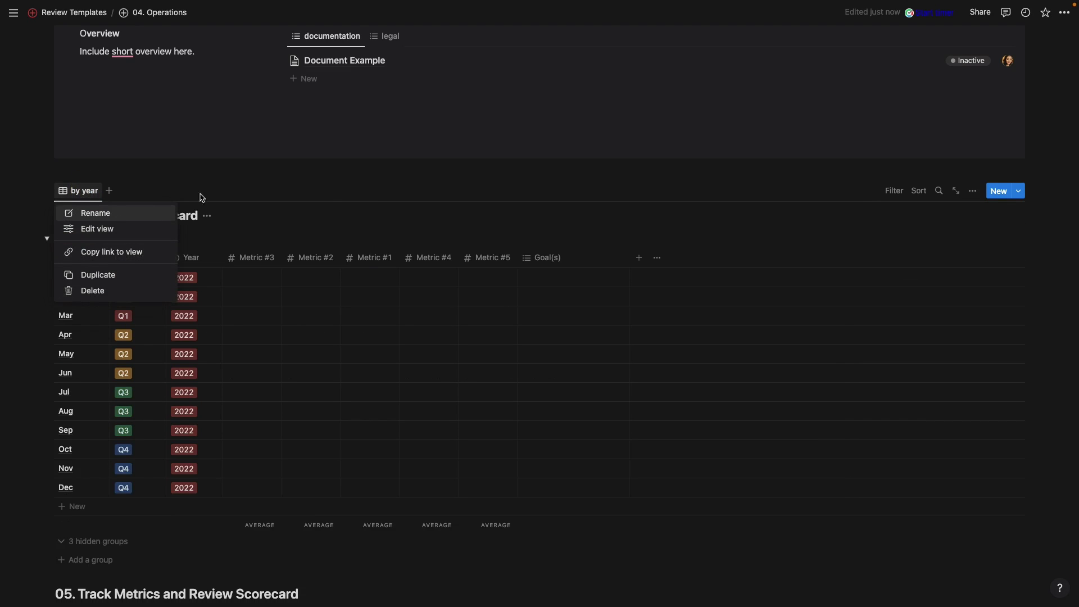
{"action": "left_click", "coordinate": [353, 190]}
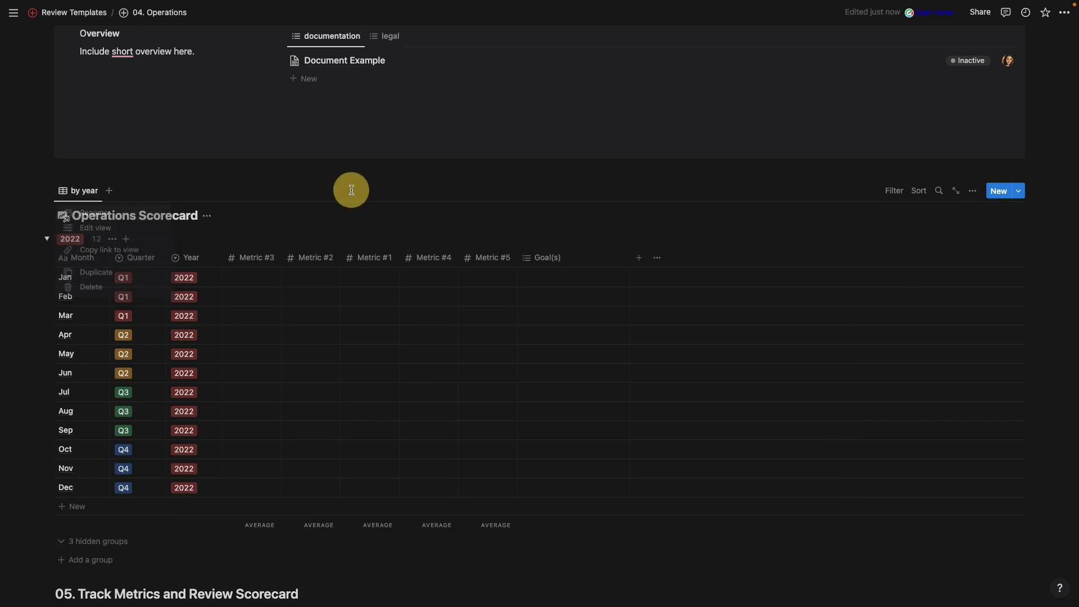
Examine the filter choices, view options and Metric #3 property menu of the linked Operations Scorecard
{"action": "left_click", "coordinate": [898, 192]}
{"action": "left_click", "coordinate": [894, 191]}
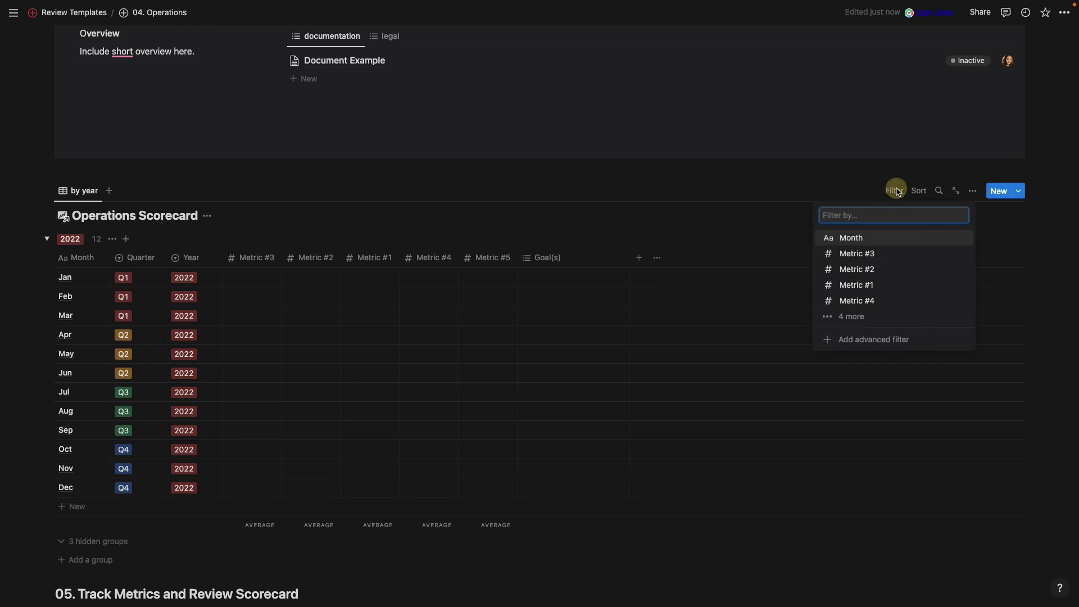
{"action": "left_click", "coordinate": [974, 193]}
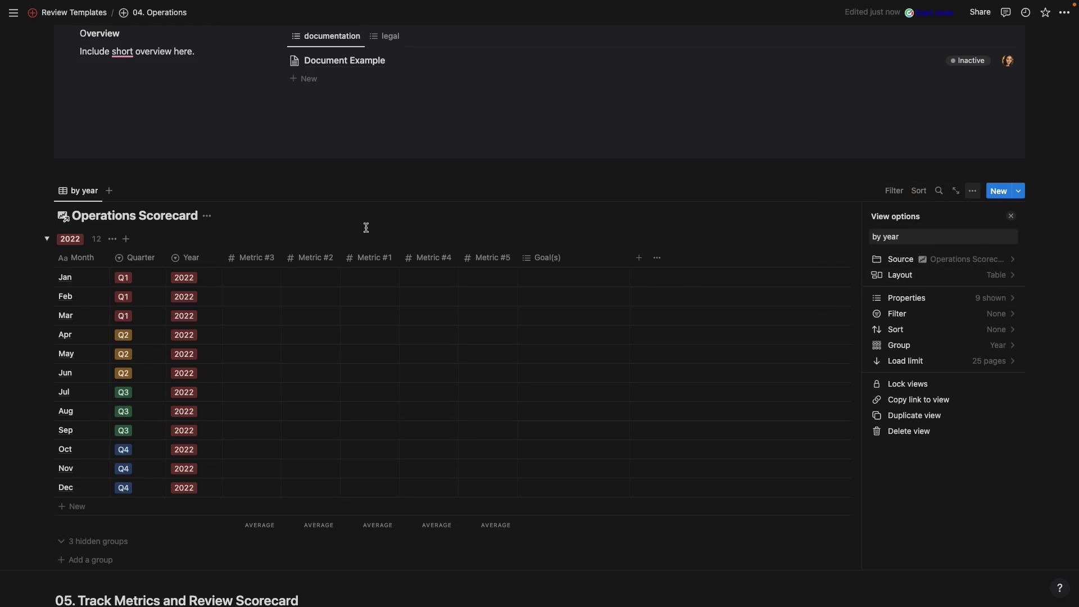
{"action": "left_click", "coordinate": [268, 258]}
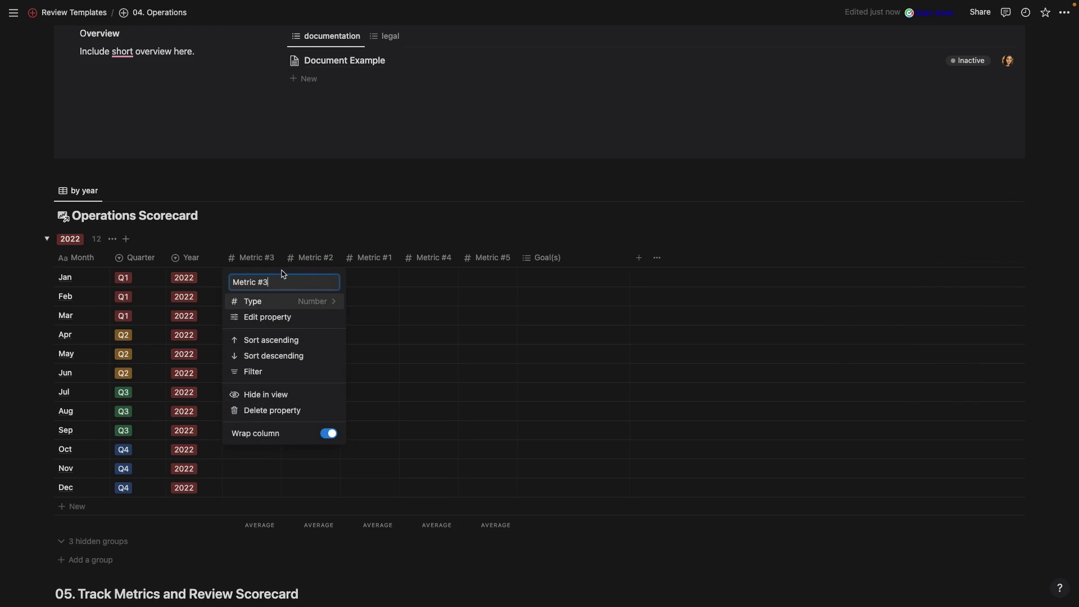
{"action": "left_click", "coordinate": [409, 227]}
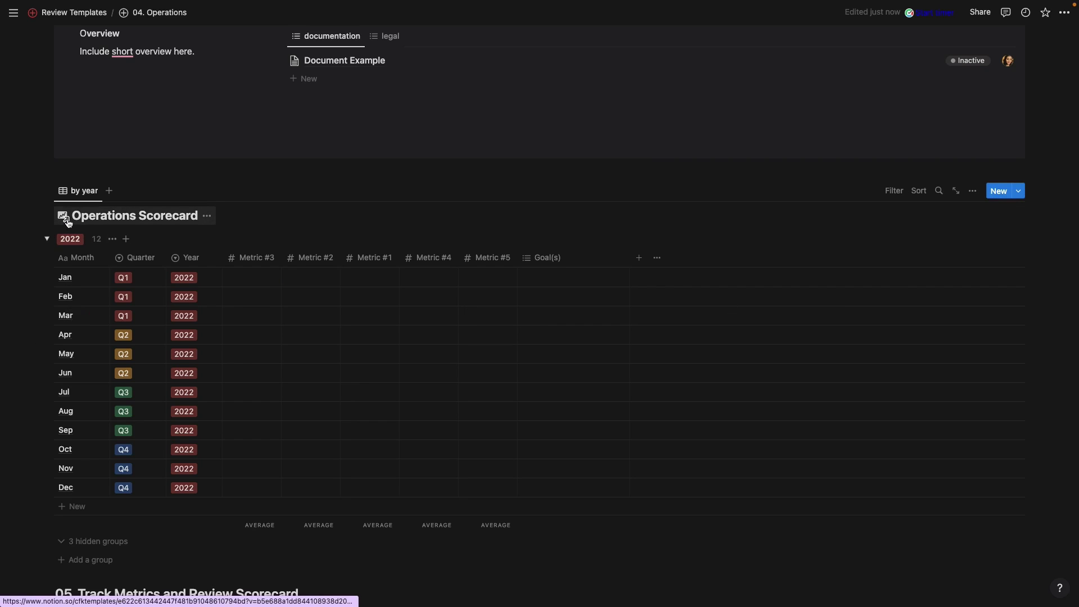
Delete the linked Operations Scorecard block above "05. Track Metrics and Review Scorecard" and collapse the Backend Databases toggle
{"action": "left_click", "coordinate": [49, 191]}
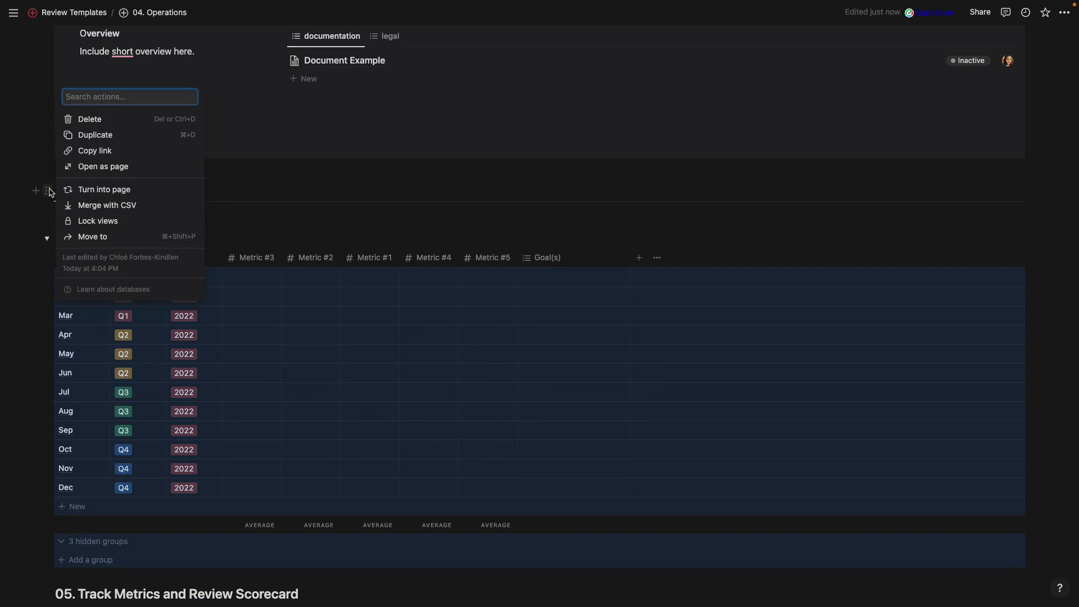
{"action": "left_click", "coordinate": [104, 119]}
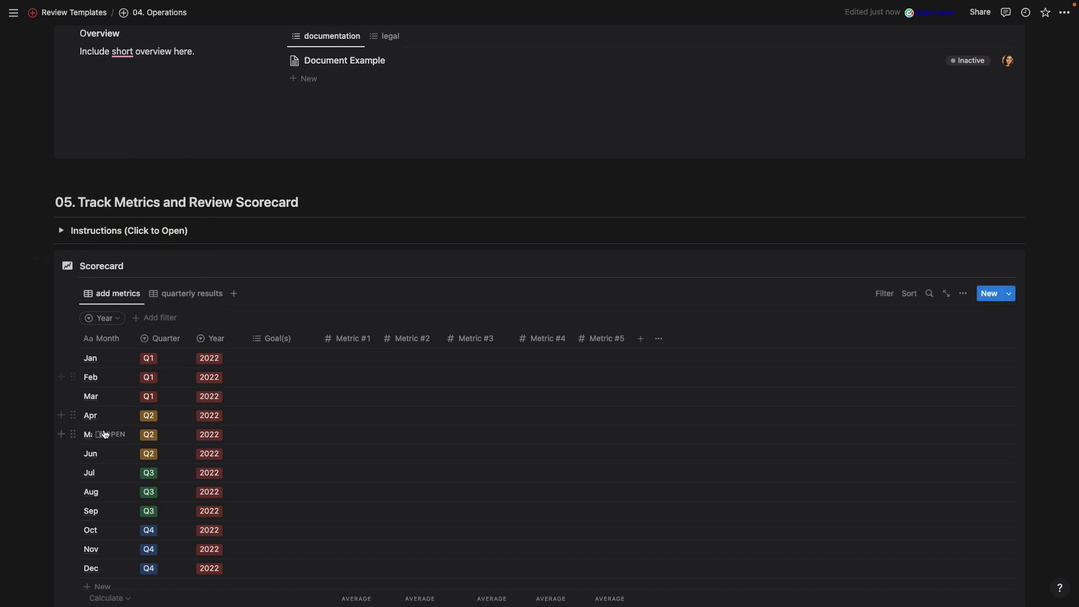
{"action": "scroll", "coordinate": [106, 433], "scroll_direction": "down", "scroll_amount": 8}
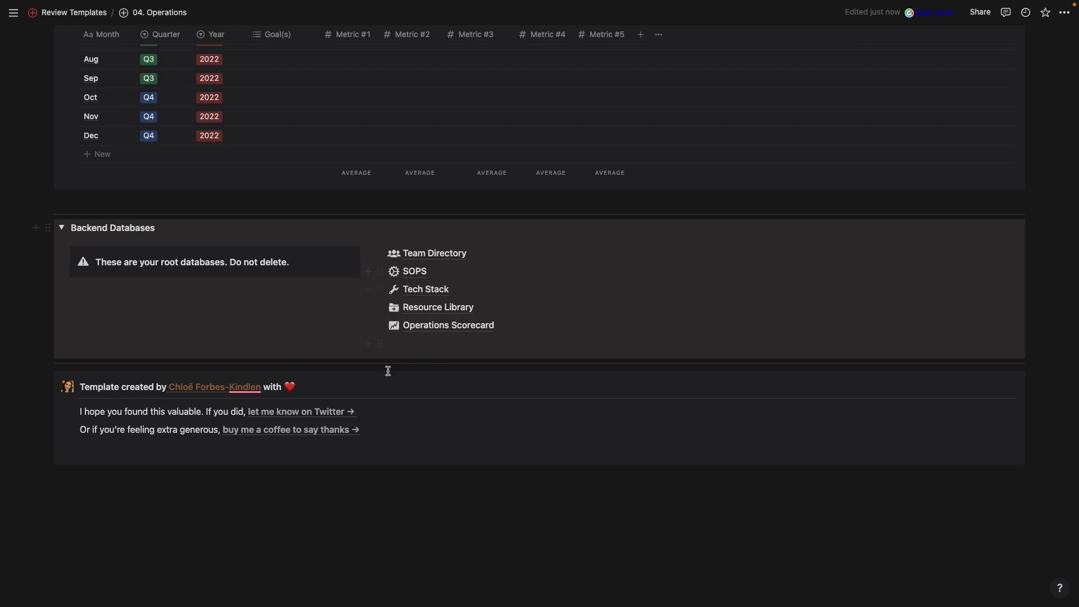
{"action": "left_click", "coordinate": [62, 228]}
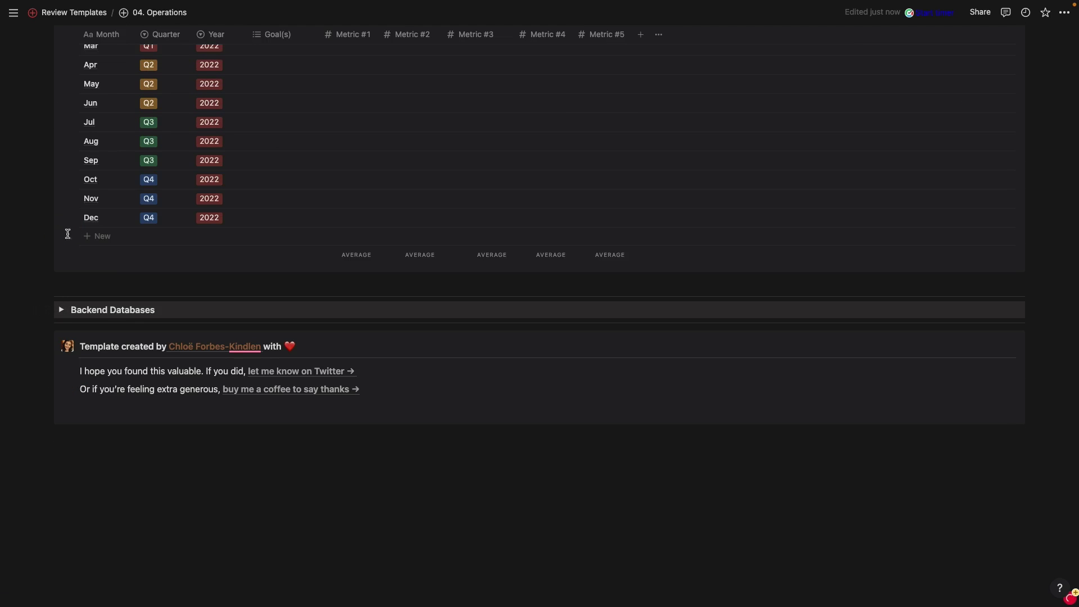
{"action": "scroll", "coordinate": [122, 287], "scroll_direction": "up", "scroll_amount": 3}
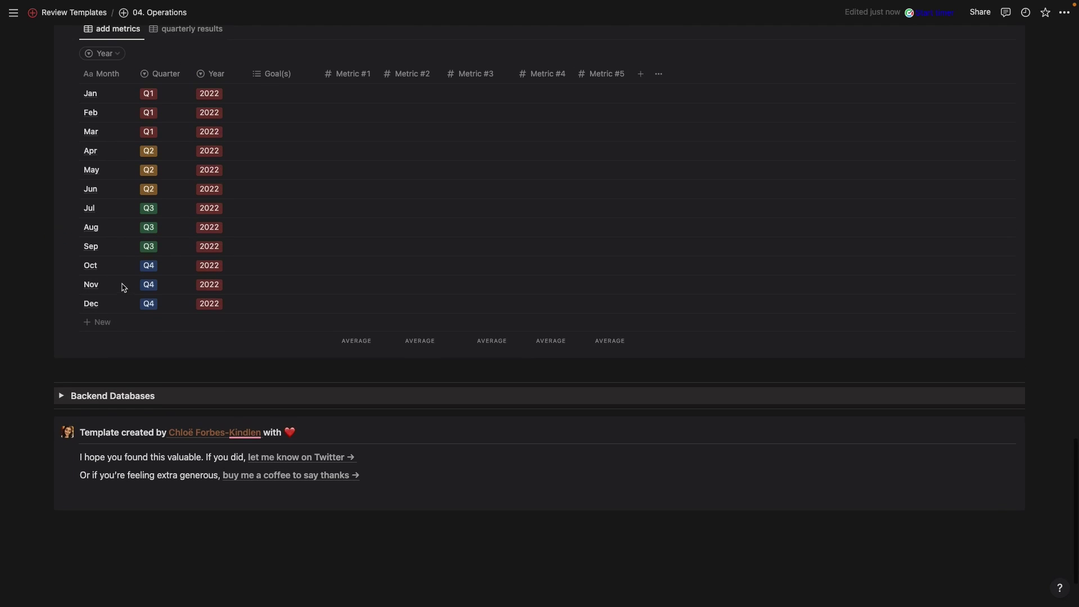
View the SOPS database from the Backend Databases toggle, return to the Operations page and collapse the toggle
{"action": "left_click", "coordinate": [61, 396]}
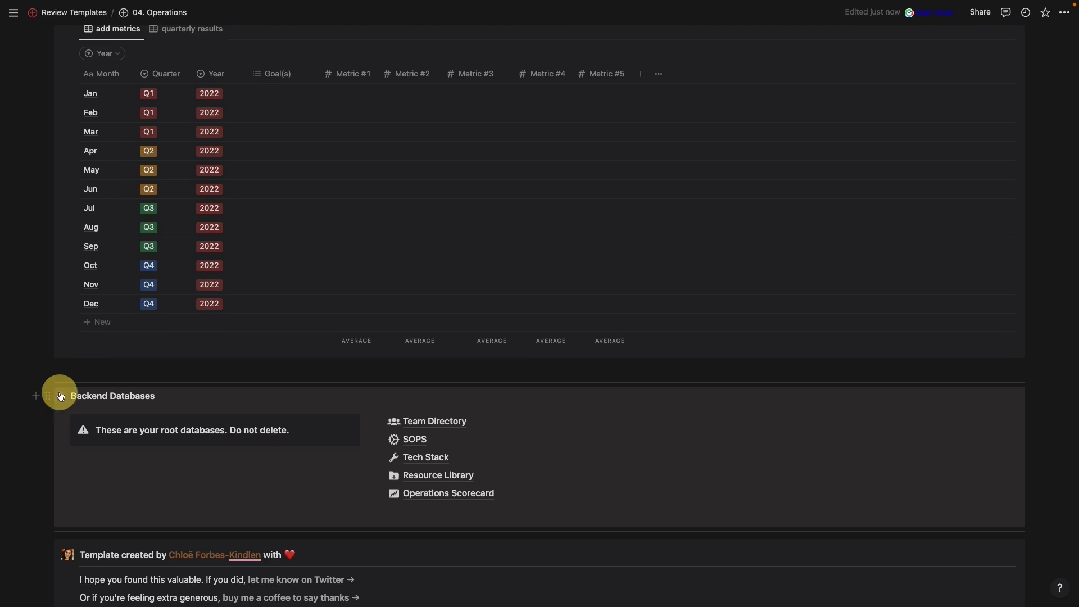
{"action": "left_click", "coordinate": [410, 440]}
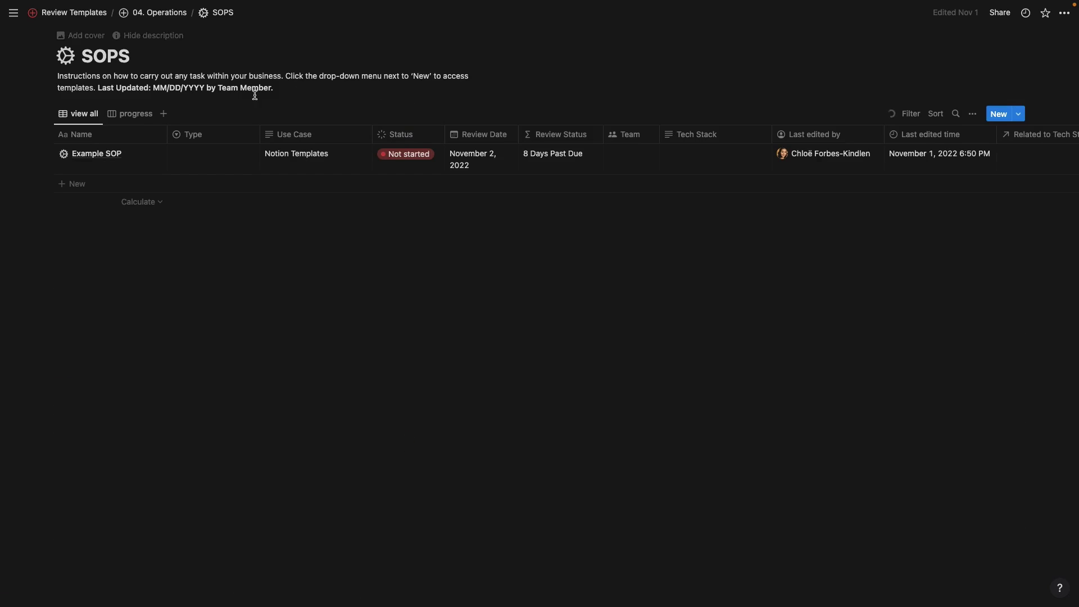
{"action": "left_click", "coordinate": [164, 13]}
{"action": "scroll", "coordinate": [222, 443], "scroll_direction": "down", "scroll_amount": 20}
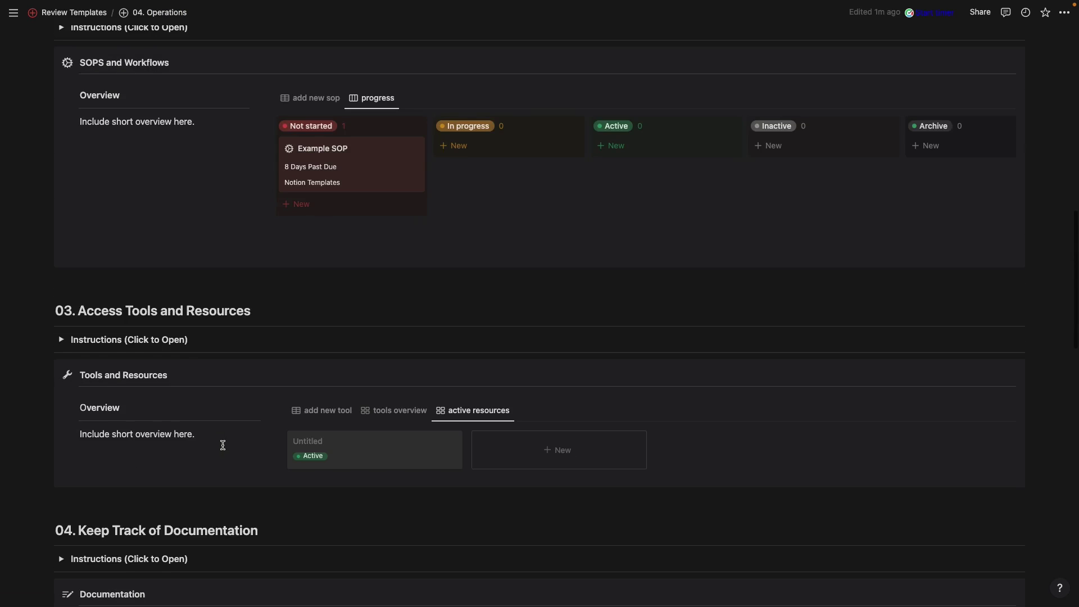
{"action": "scroll", "coordinate": [224, 448], "scroll_direction": "down", "scroll_amount": 7}
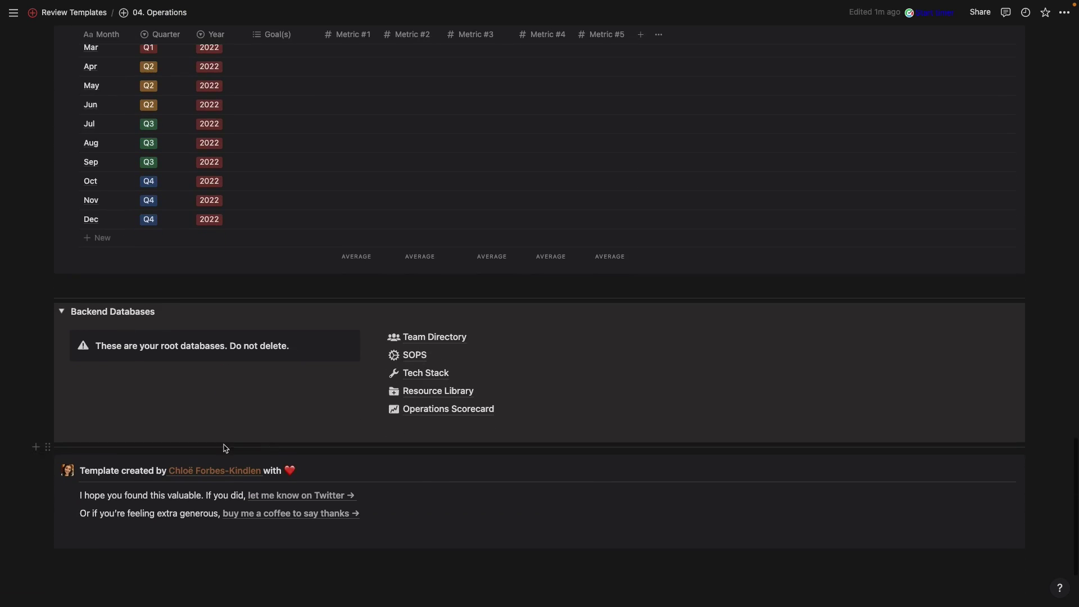
{"action": "left_click", "coordinate": [62, 312]}
Examine the Instructions toggle and the Overview placeholder text in the "01. View and Manage Team" section
{"action": "scroll", "coordinate": [262, 296], "scroll_direction": "up", "scroll_amount": 20}
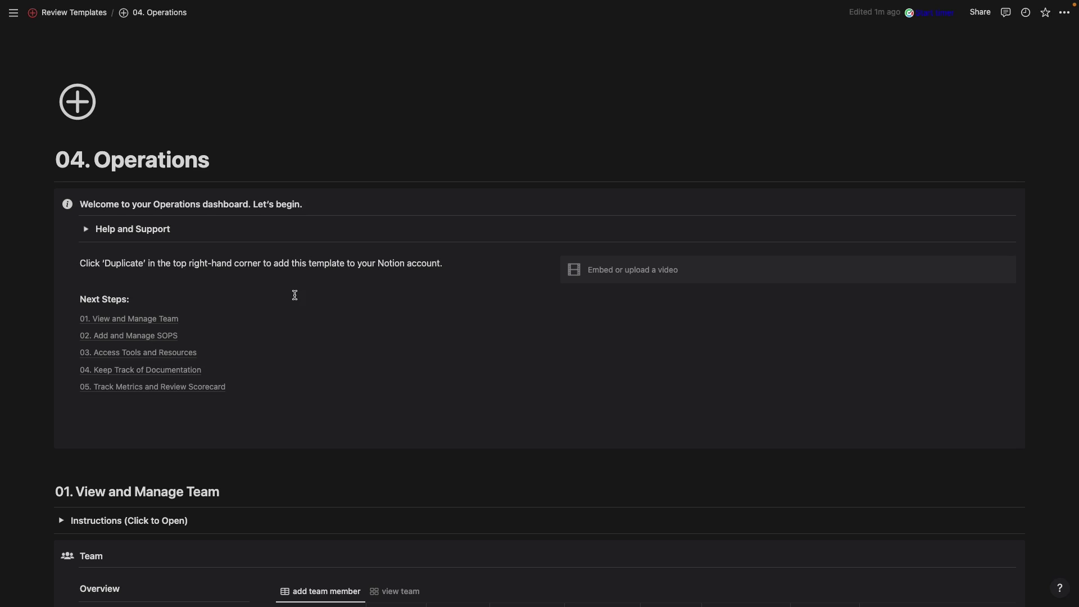
{"action": "scroll", "coordinate": [170, 466], "scroll_direction": "down", "scroll_amount": 5}
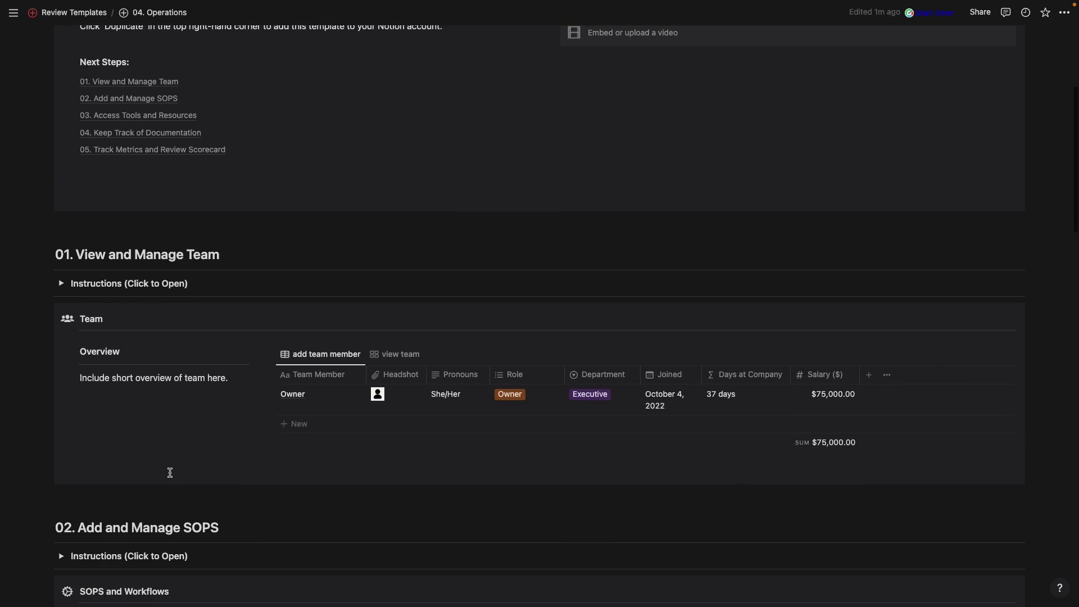
{"action": "left_click", "coordinate": [60, 283]}
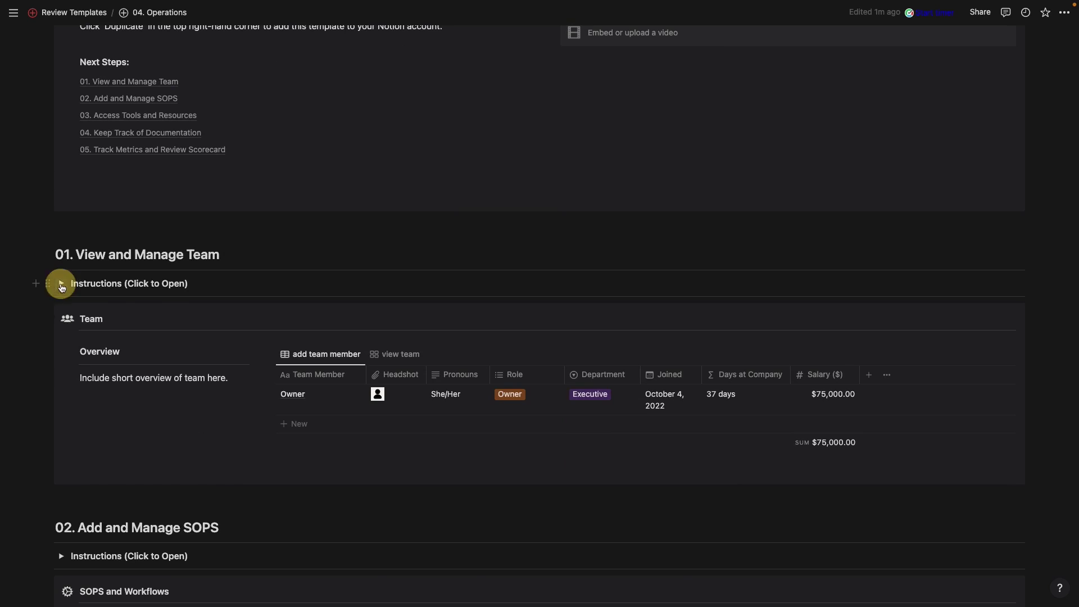
{"action": "left_click", "coordinate": [61, 286]}
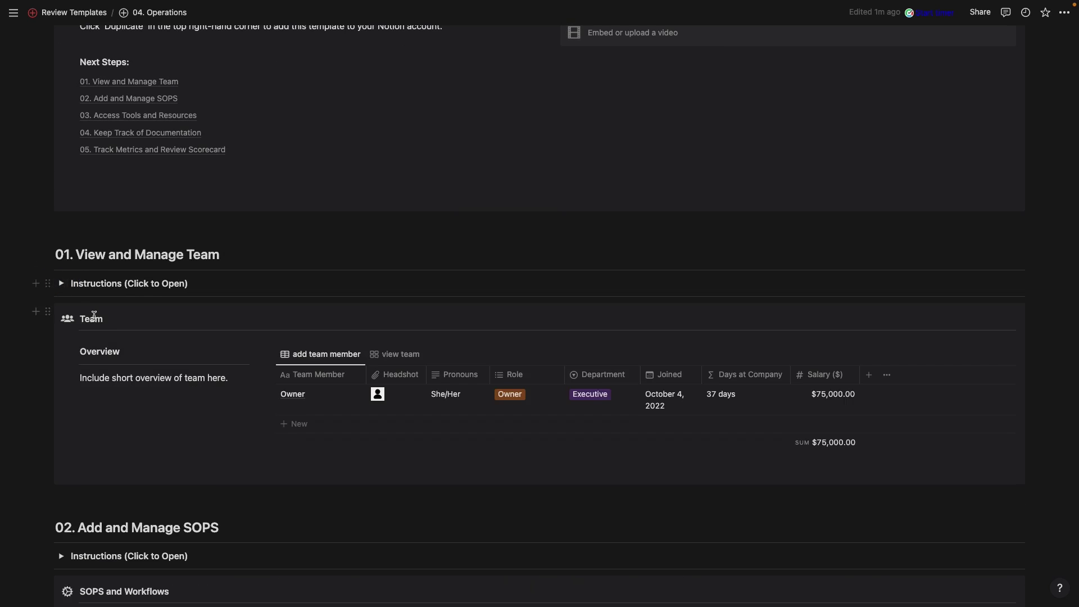
{"action": "scroll", "coordinate": [147, 392], "scroll_direction": "down", "scroll_amount": 2}
{"action": "triple_click", "coordinate": [133, 309]}
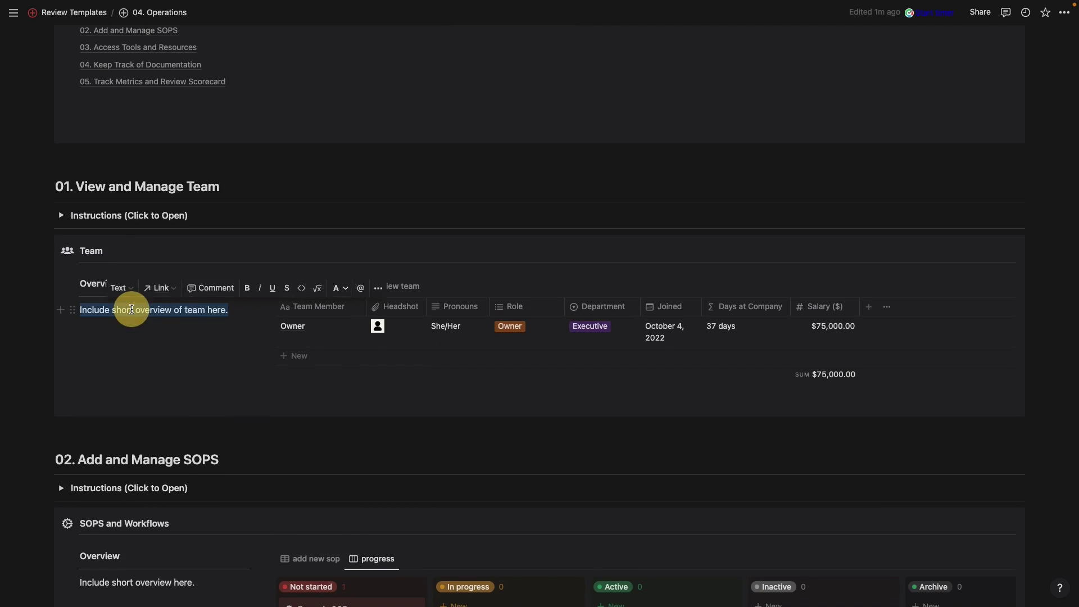
{"action": "left_click", "coordinate": [205, 374]}
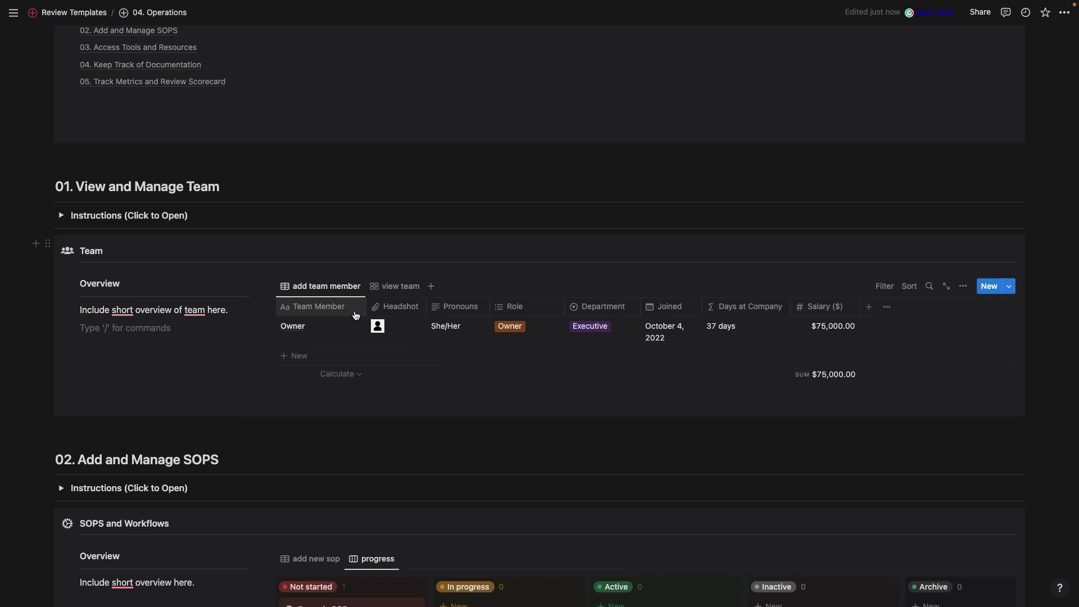
Add an empty row to the Team table and view its headshot upload options and its page in side peek
{"action": "left_click", "coordinate": [295, 356]}
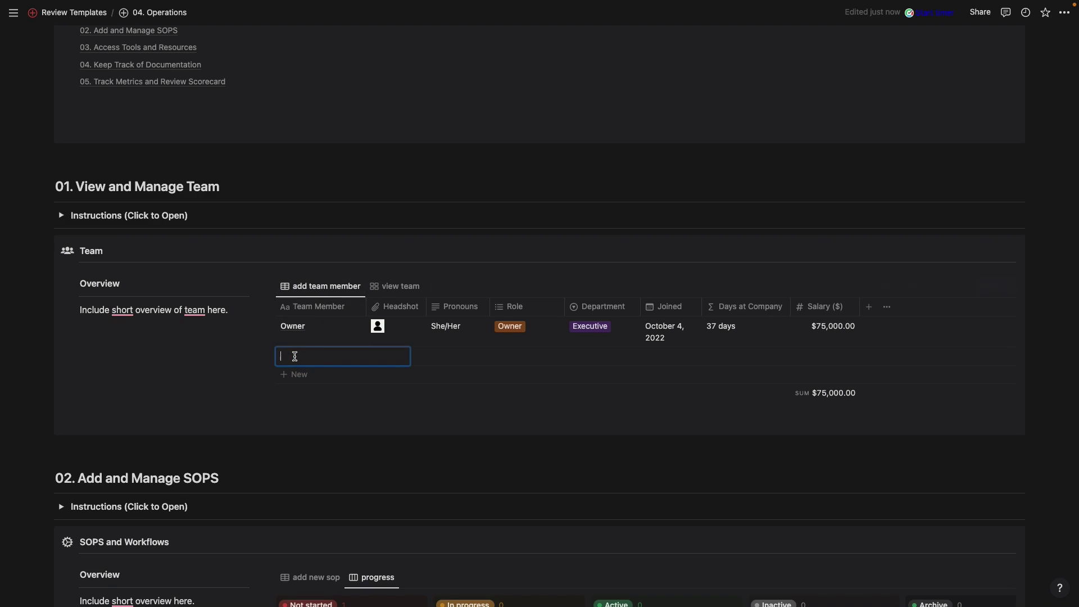
{"action": "left_click", "coordinate": [431, 350]}
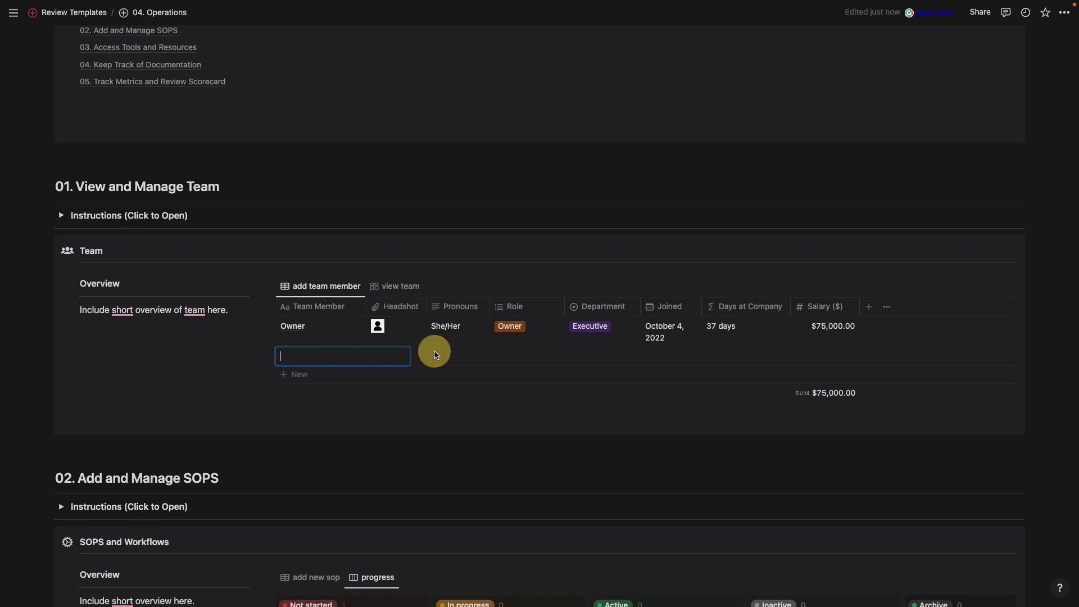
{"action": "left_click", "coordinate": [416, 354]}
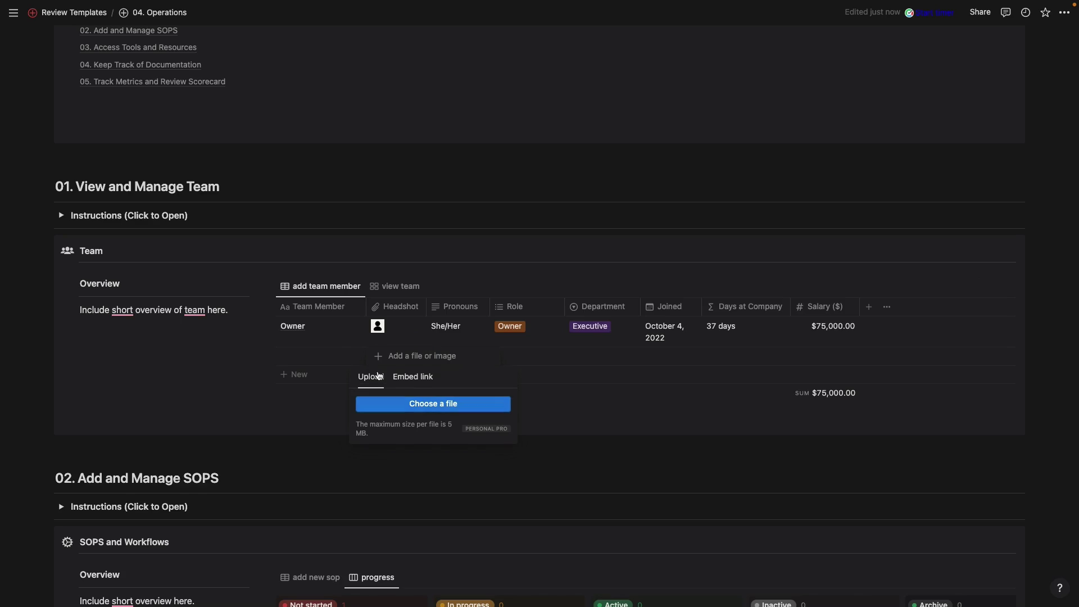
{"action": "left_click", "coordinate": [331, 346]}
{"action": "left_click", "coordinate": [349, 361]}
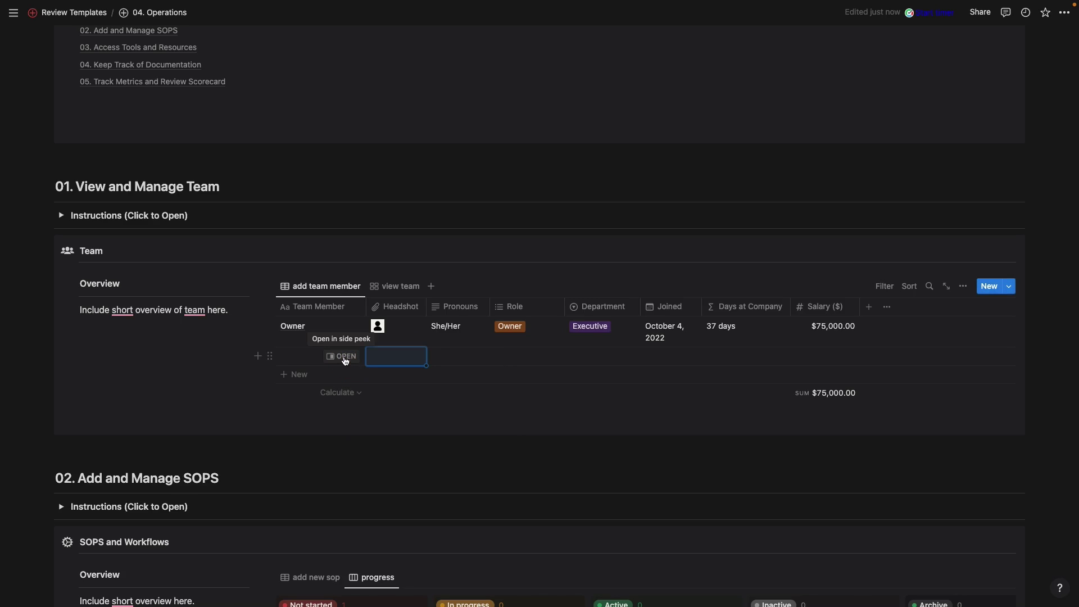
{"action": "left_click", "coordinate": [344, 358]}
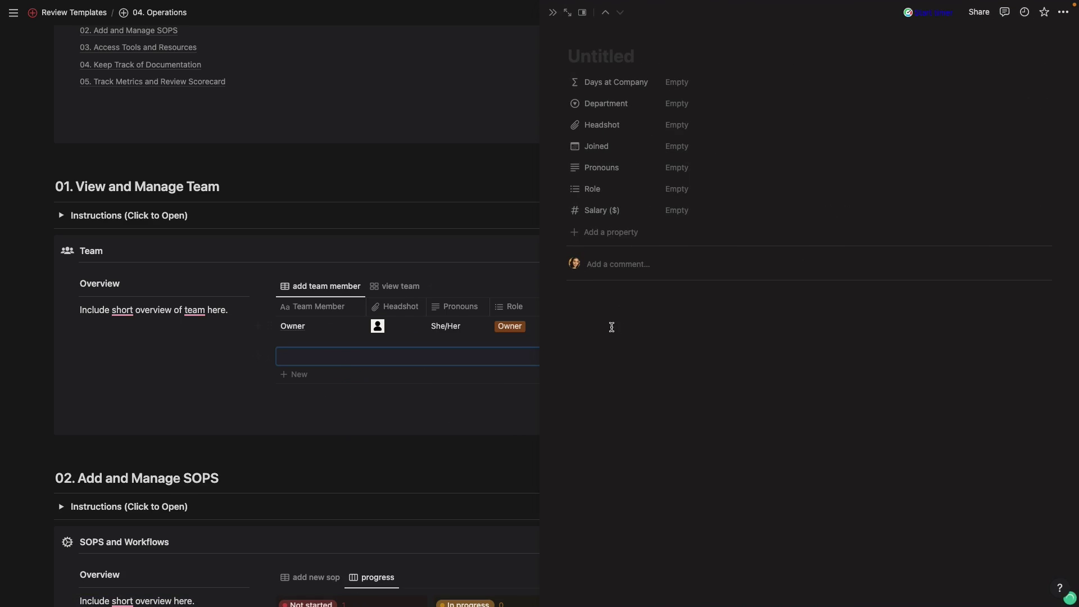
{"action": "left_click", "coordinate": [553, 13]}
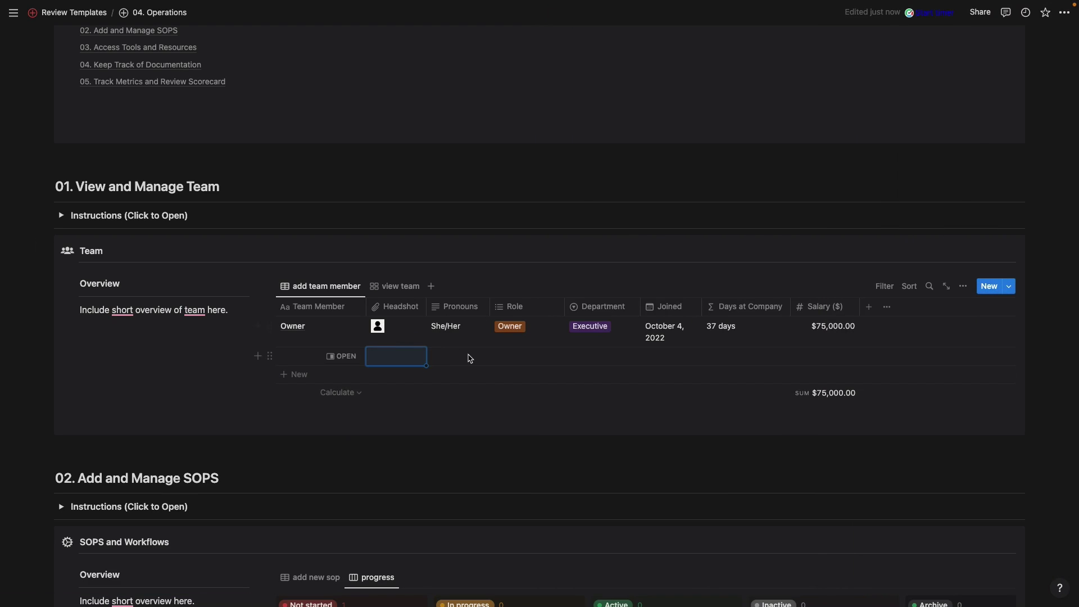
Try entering "New Role" as a Role option for the empty team member row
{"action": "left_click", "coordinate": [519, 363]}
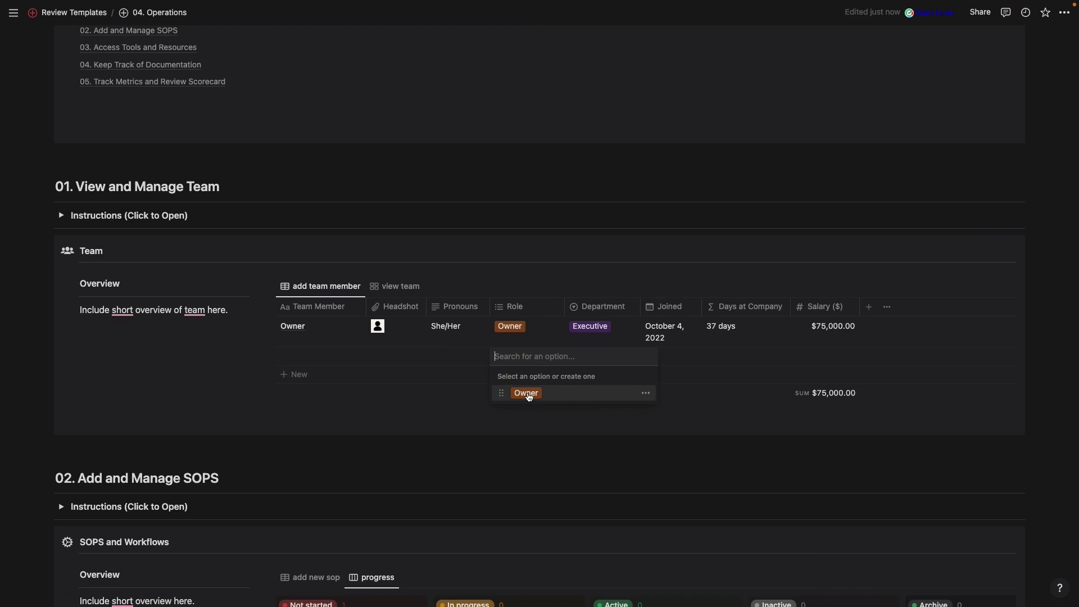
{"action": "type", "text": "New Role"}
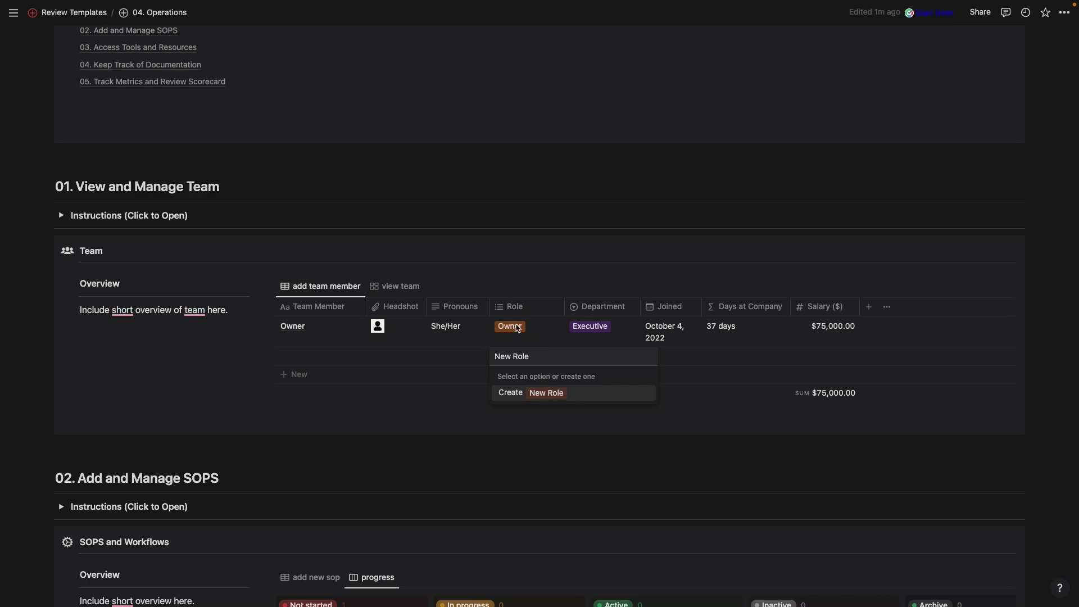
{"action": "left_click", "coordinate": [524, 329]}
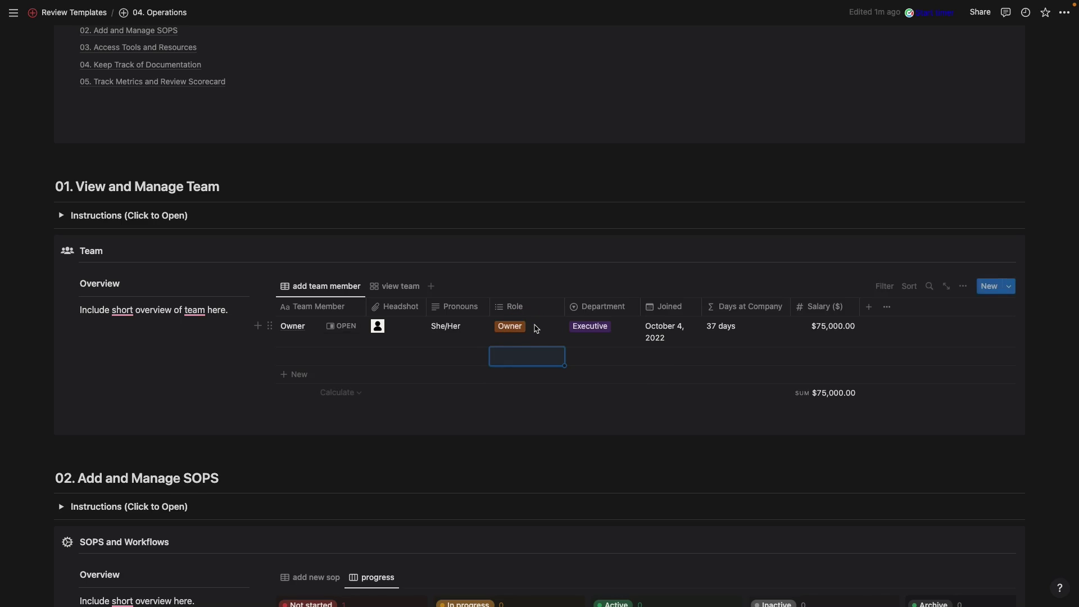
Examine the edit settings of the Owner role option and the list of Department options in the Owner row
{"action": "left_click", "coordinate": [534, 326]}
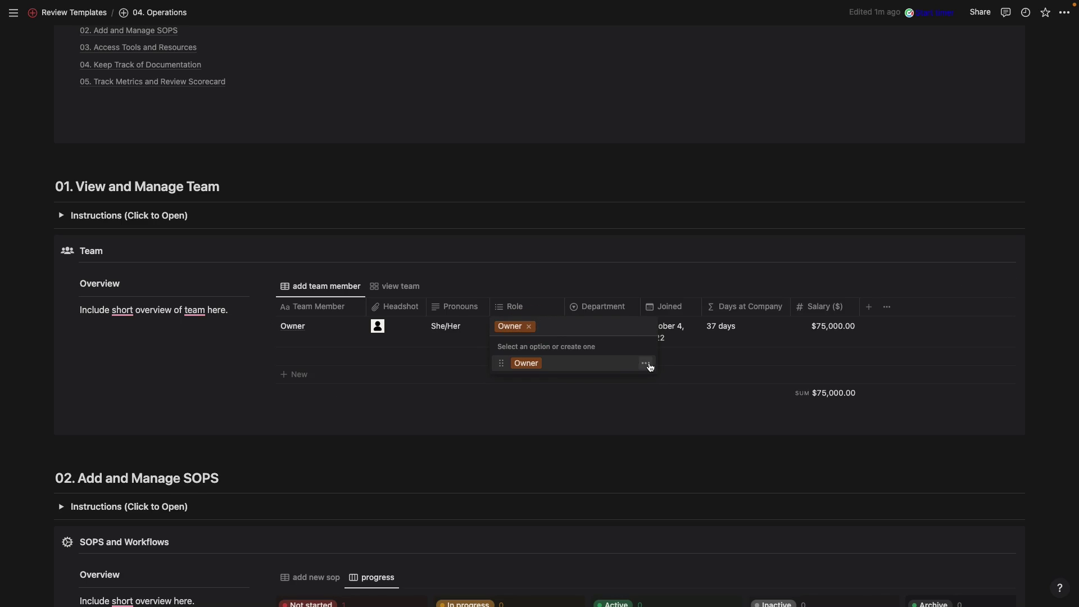
{"action": "left_click", "coordinate": [647, 364]}
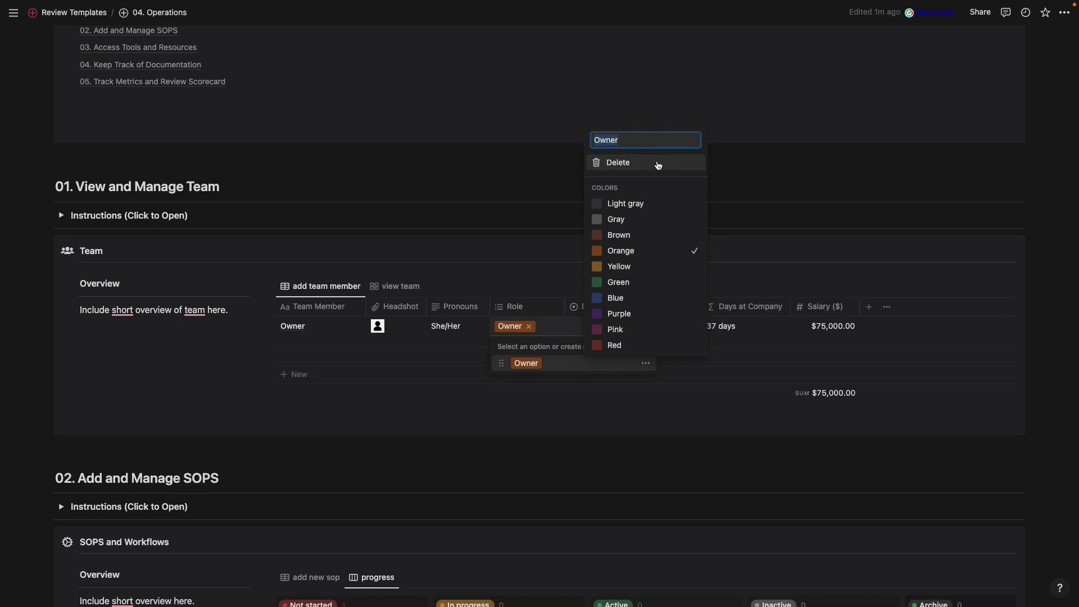
{"action": "left_click", "coordinate": [506, 276]}
{"action": "left_click", "coordinate": [598, 277]}
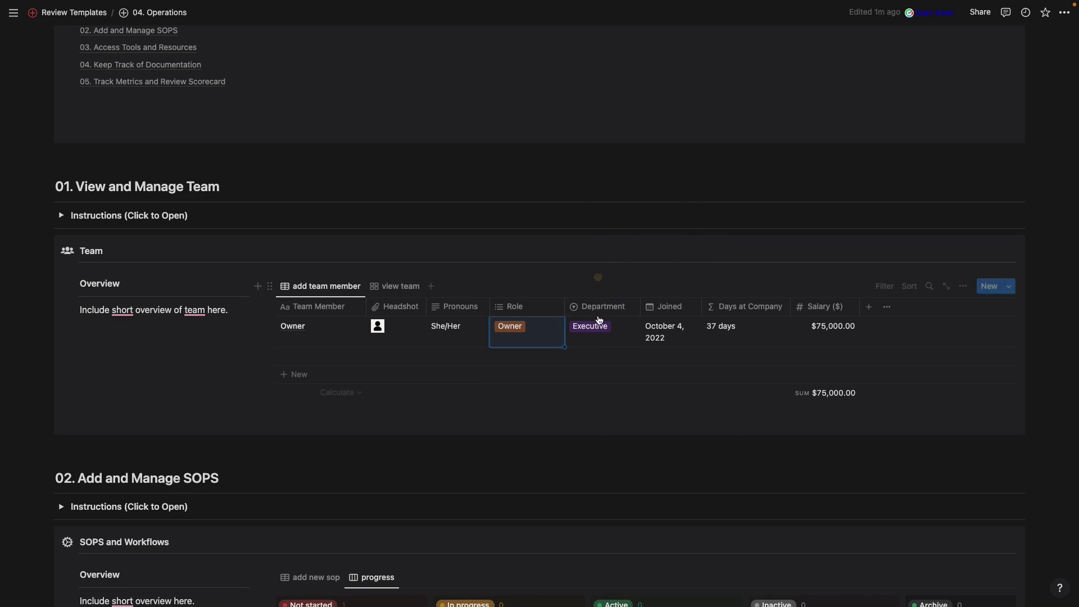
{"action": "left_click", "coordinate": [599, 321]}
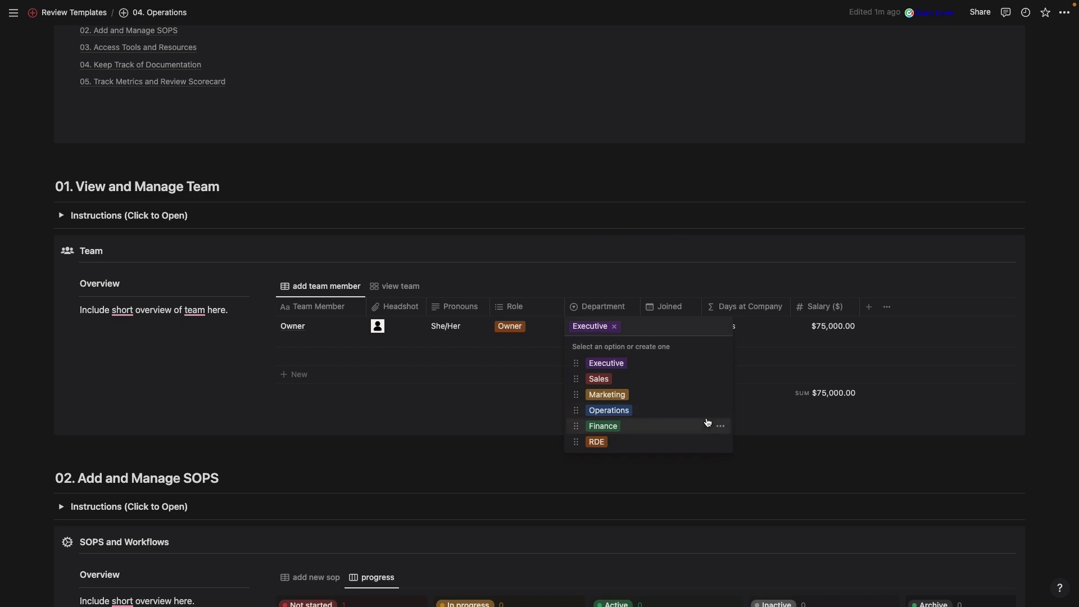
{"action": "left_click", "coordinate": [643, 282]}
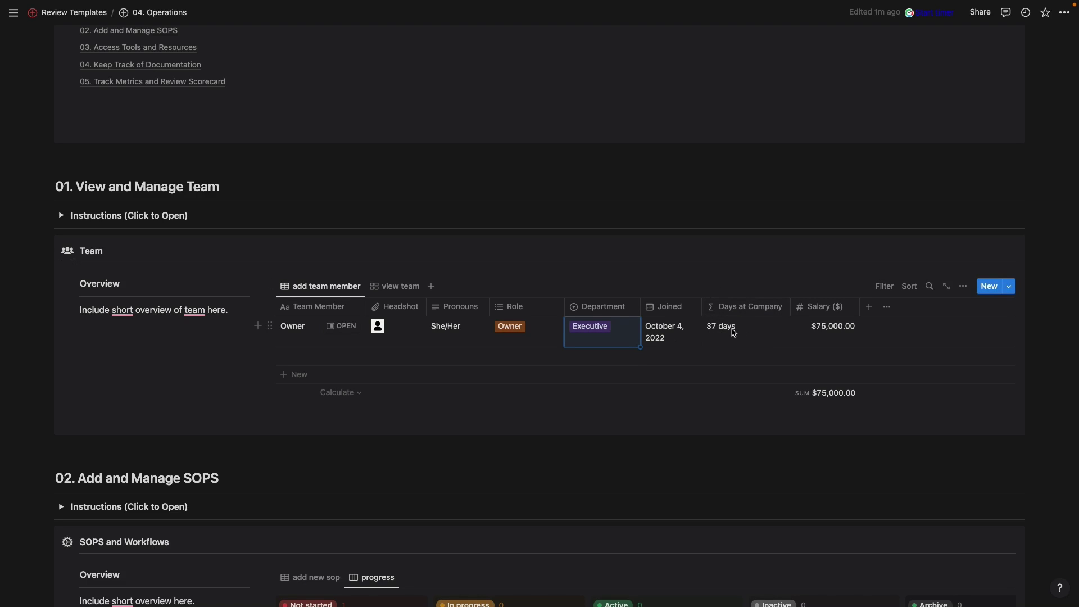
Widen the Joined column of the Team table and examine the number format options of the Salary ($) property
{"action": "left_click_drag", "start_coordinate": [701, 306], "coordinate": [720, 305]}
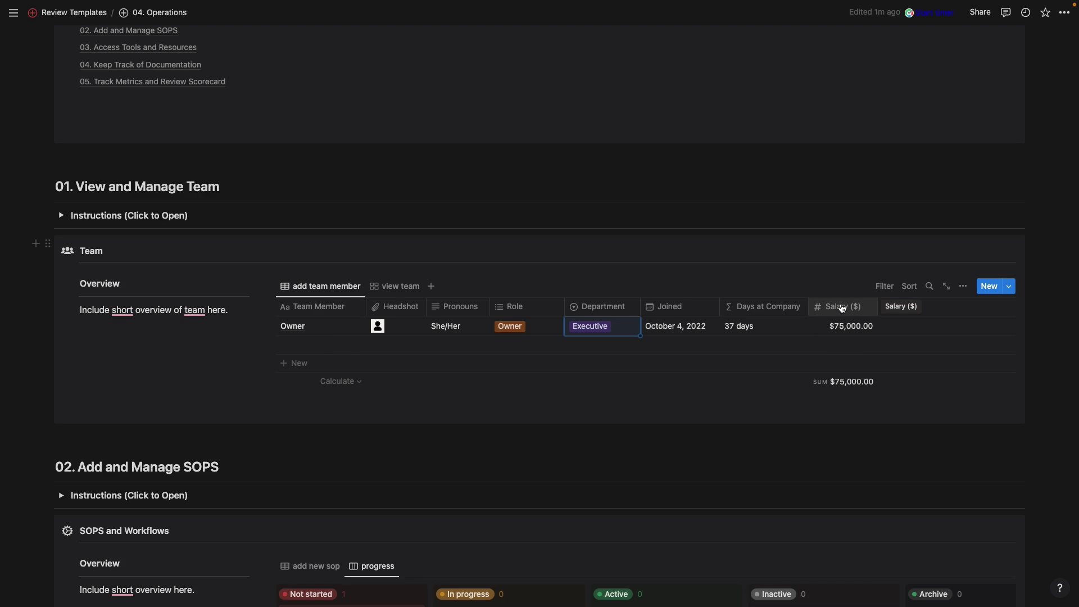
{"action": "left_click", "coordinate": [841, 308]}
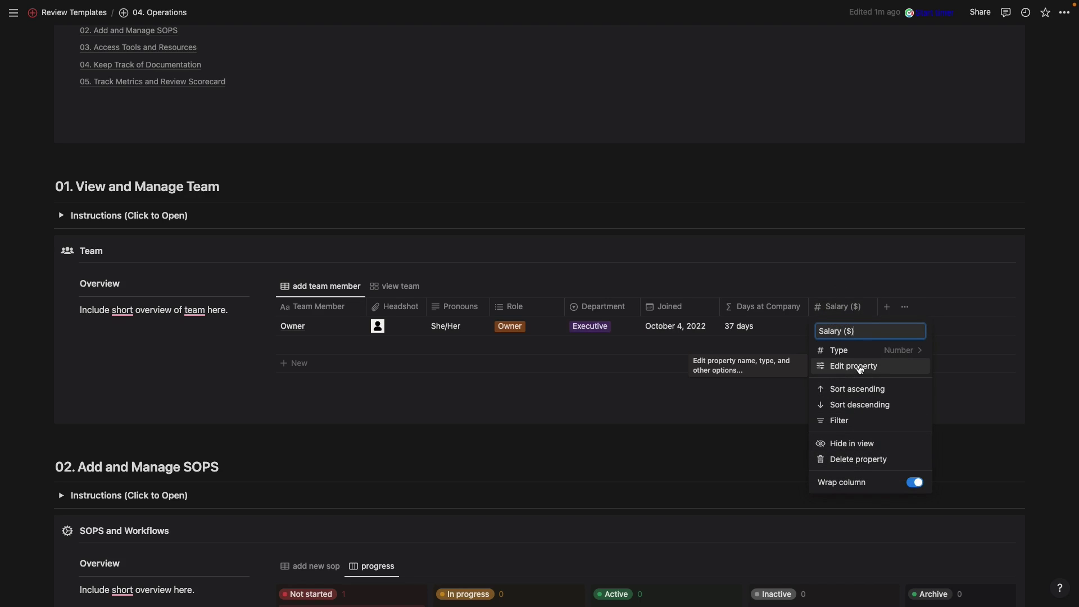
{"action": "left_click", "coordinate": [860, 368]}
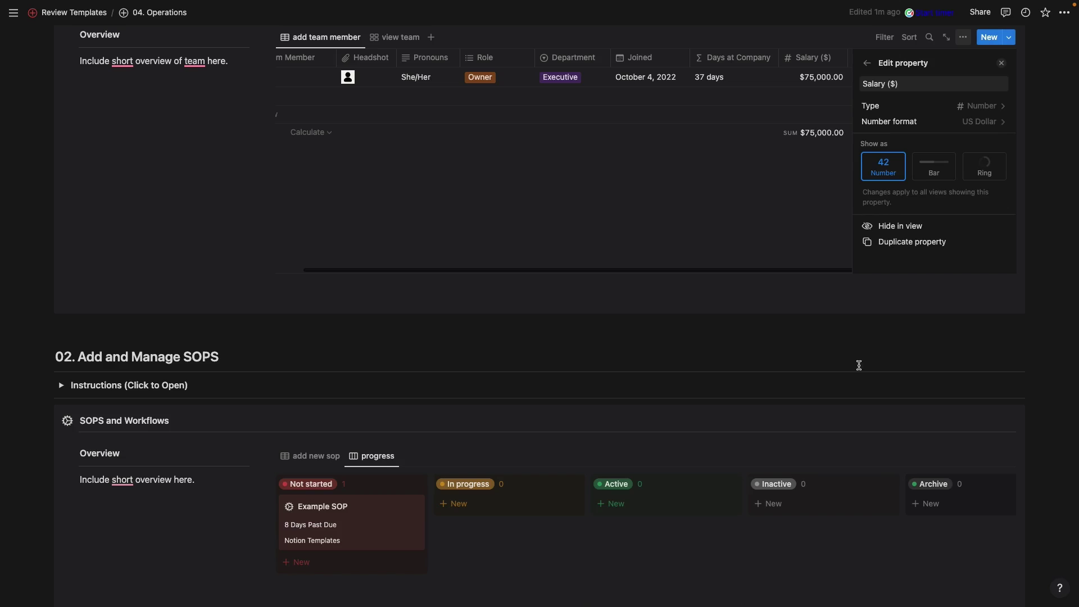
{"action": "left_click", "coordinate": [992, 124]}
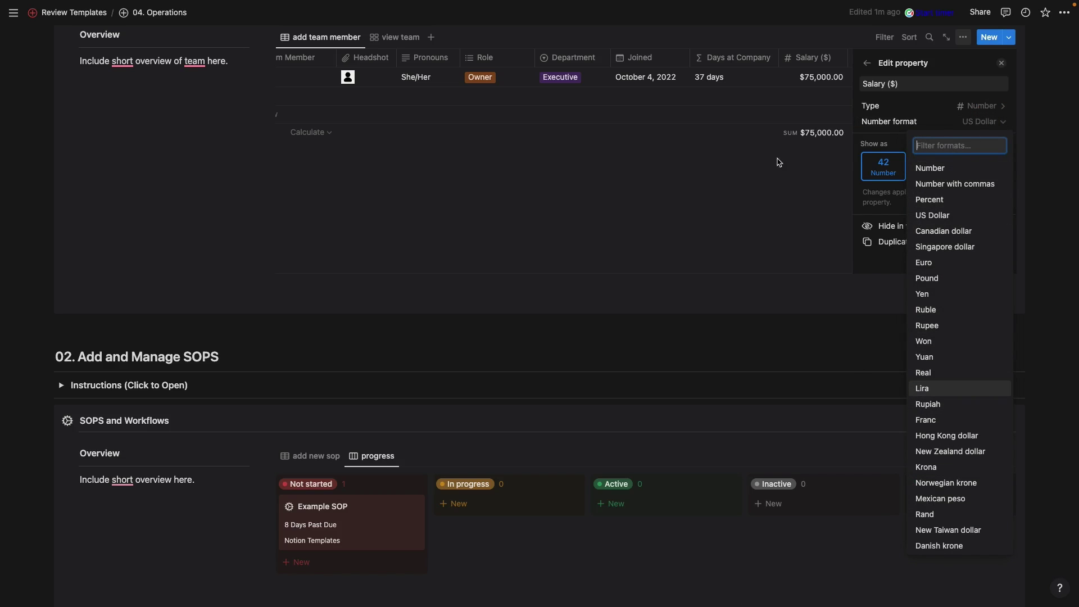
{"action": "left_click", "coordinate": [783, 212]}
{"action": "left_click", "coordinate": [783, 211]}
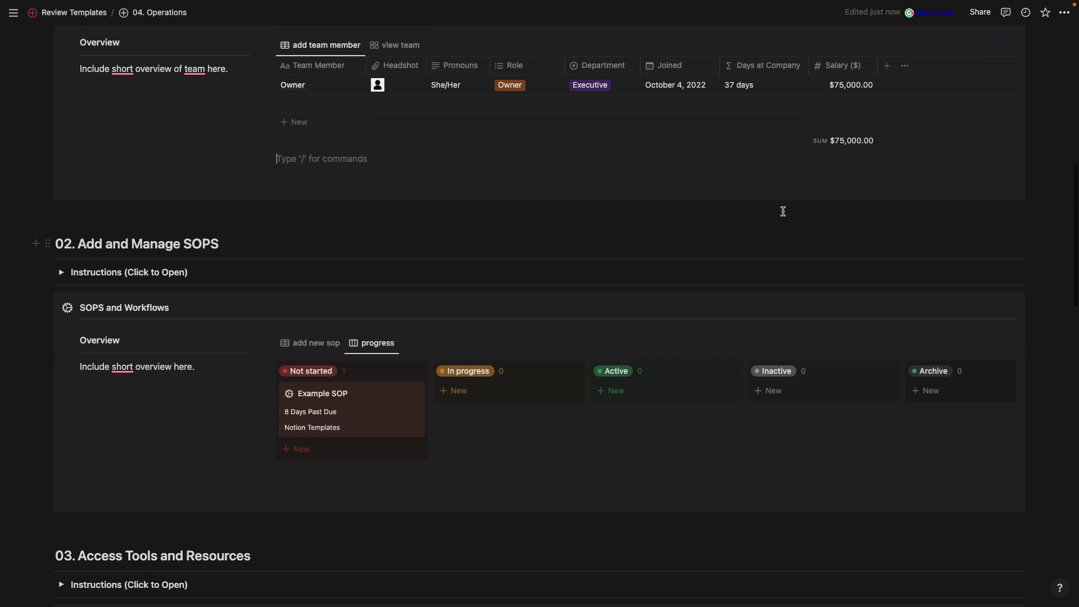
{"action": "scroll", "coordinate": [781, 225], "scroll_direction": "up", "scroll_amount": 3}
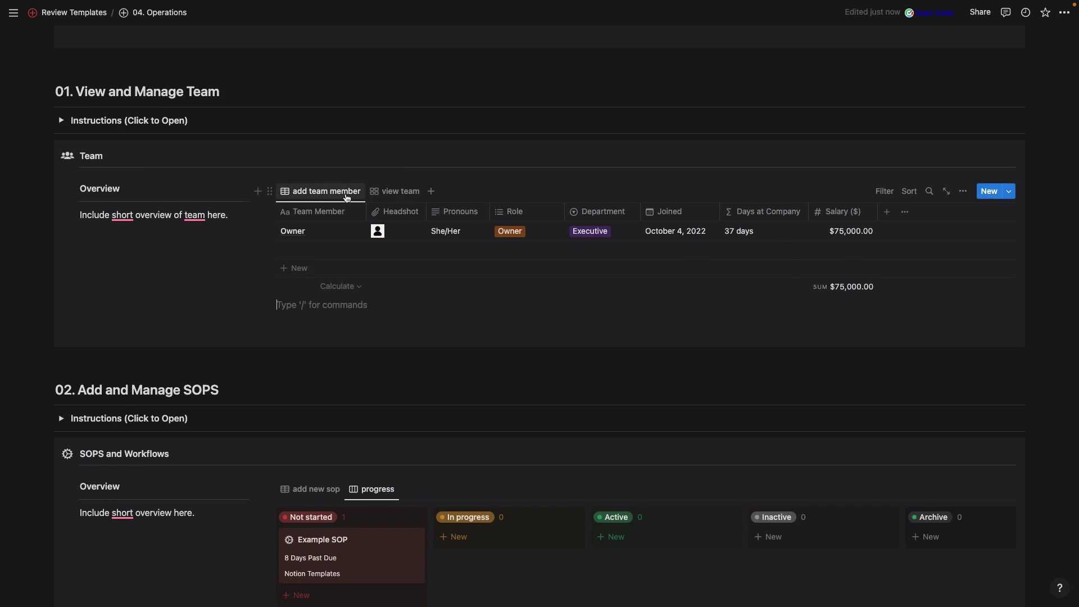
Display the Team gallery in the view team view and examine its card preview and Department grouping settings
{"action": "left_click", "coordinate": [393, 196]}
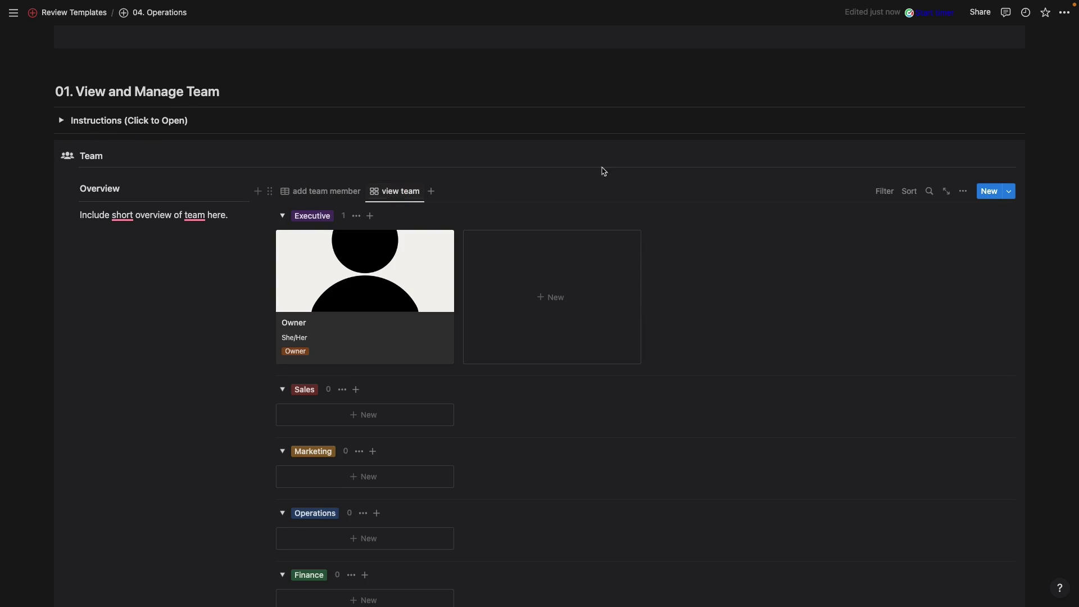
{"action": "left_click", "coordinate": [963, 191]}
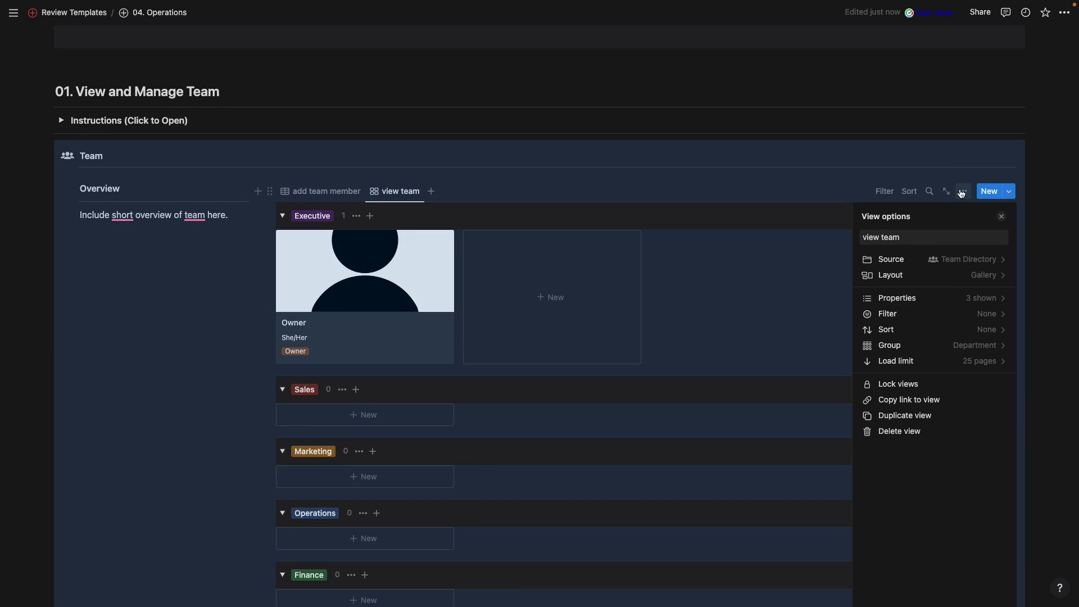
{"action": "left_click", "coordinate": [962, 276]}
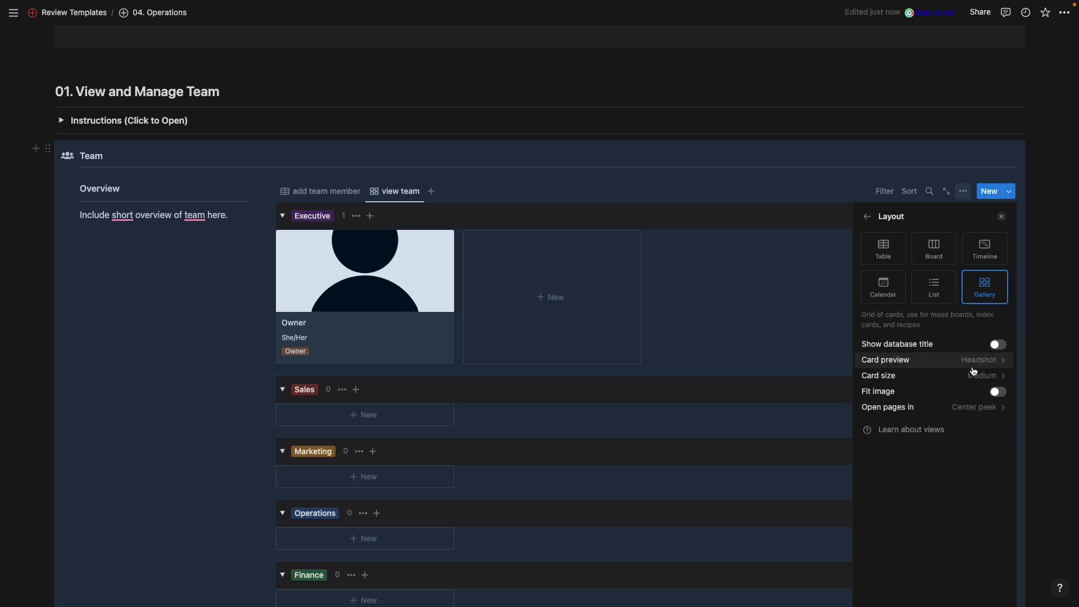
{"action": "left_click", "coordinate": [978, 364]}
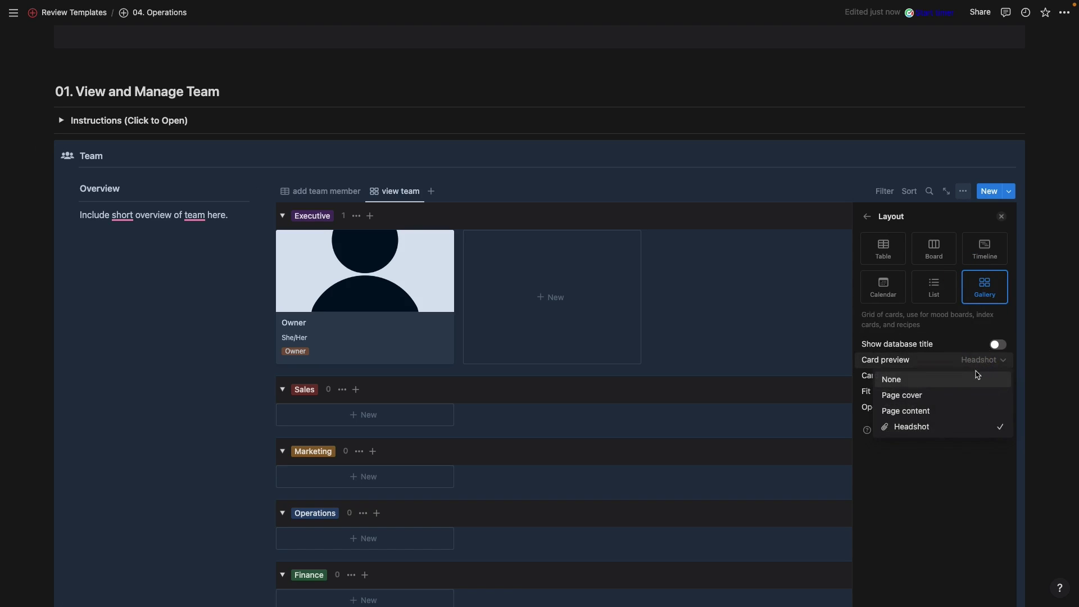
{"action": "left_click", "coordinate": [868, 218]}
{"action": "left_click", "coordinate": [868, 217]}
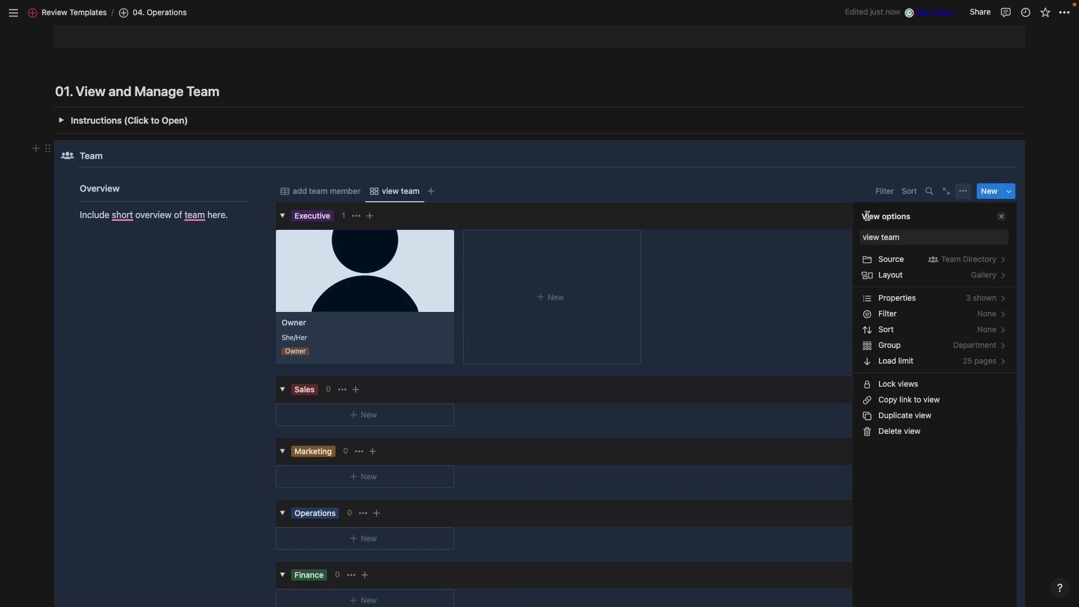
{"action": "left_click", "coordinate": [975, 349]}
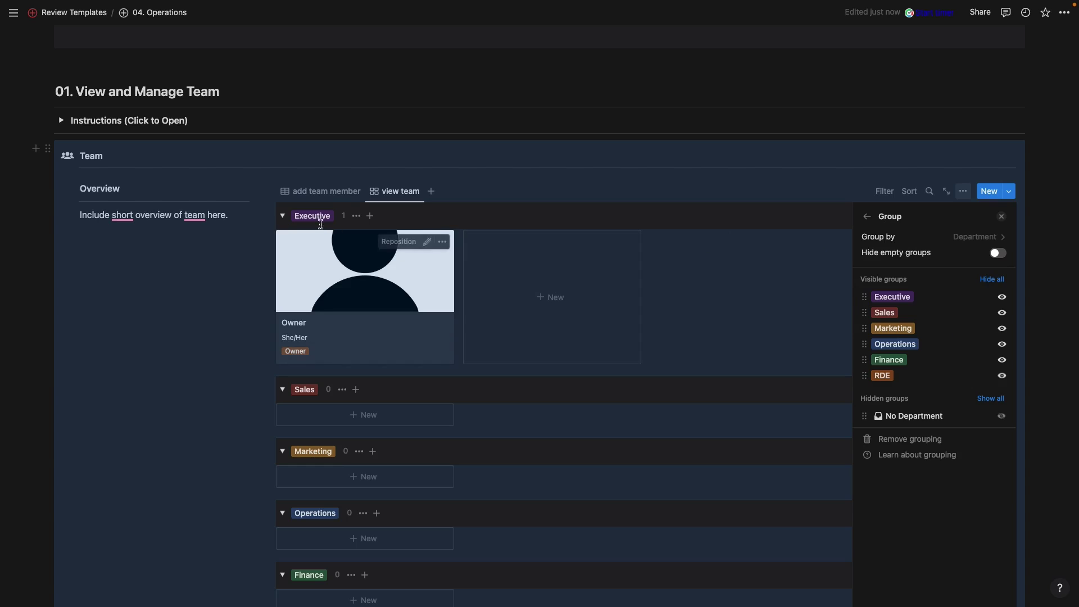
Collapse the Executive, Sales, Marketing, Operations and Finance groups in the Team gallery
{"action": "left_click", "coordinate": [279, 218]}
{"action": "left_click", "coordinate": [282, 243]}
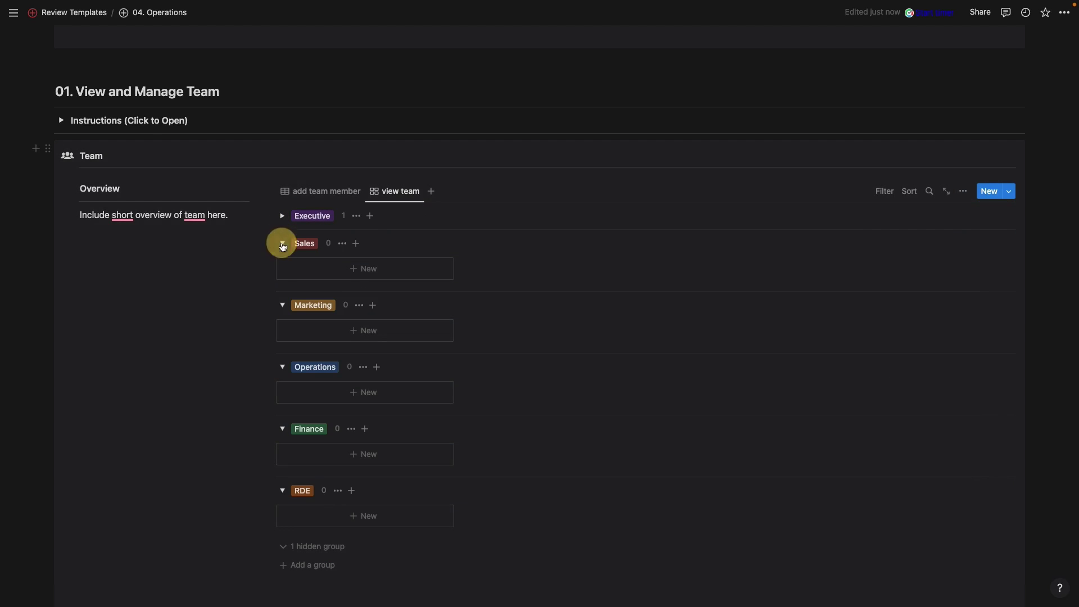
{"action": "left_click", "coordinate": [344, 222]}
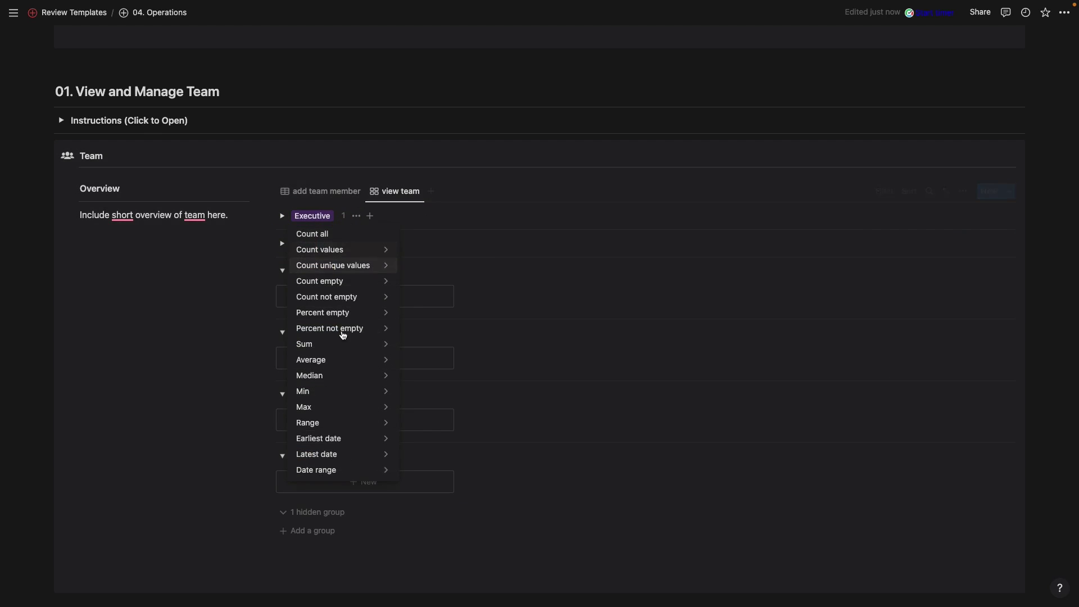
{"action": "left_click", "coordinate": [283, 270]}
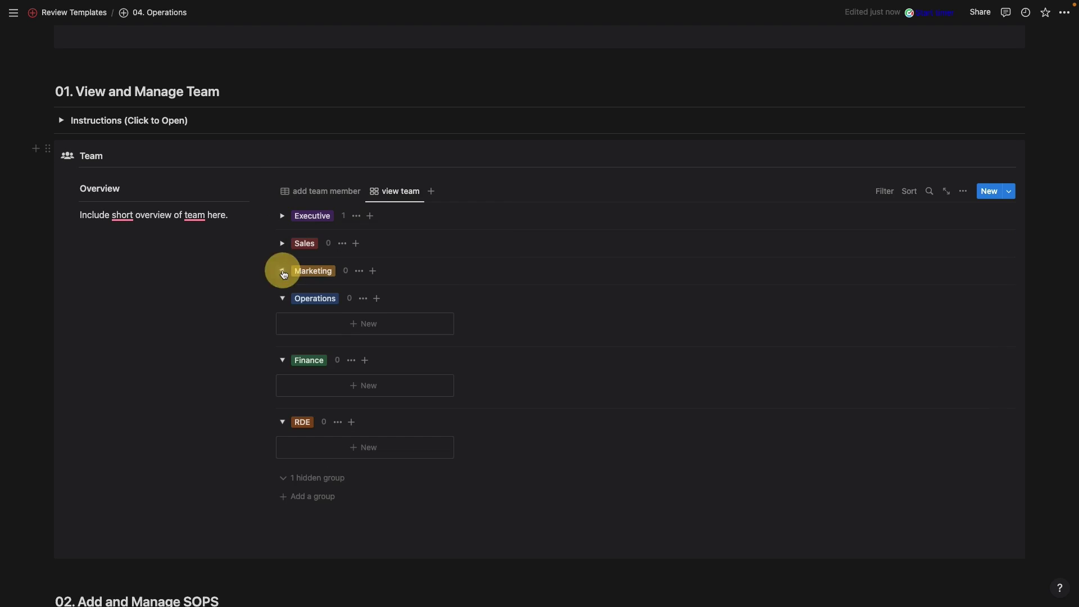
{"action": "left_click", "coordinate": [283, 298]}
{"action": "left_click", "coordinate": [282, 326]}
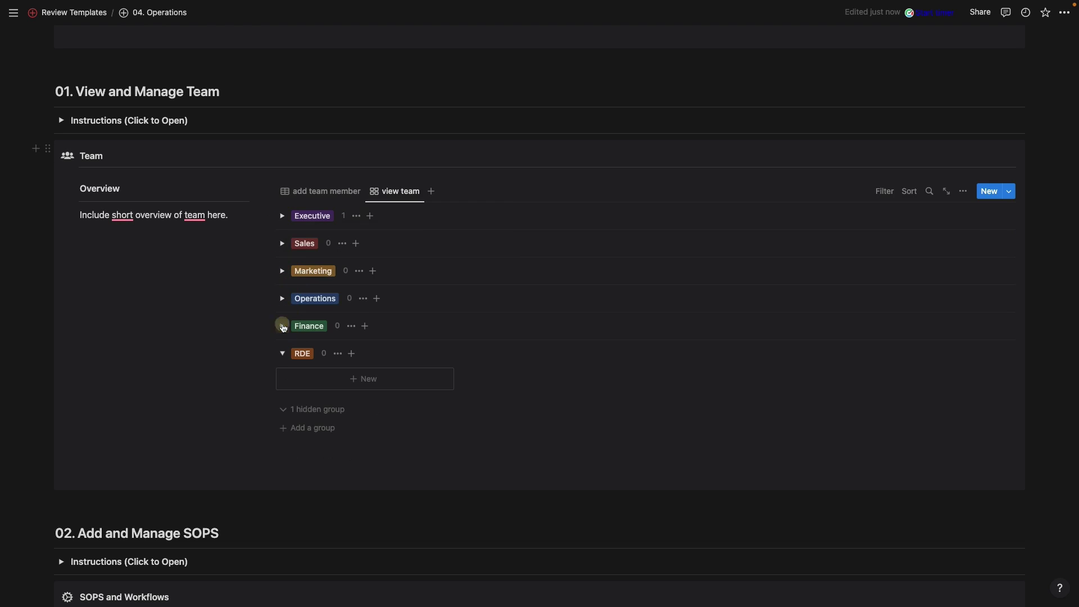
Examine the layout and property visibility settings of the Team gallery and the Owner card in the Executive group
{"action": "left_click", "coordinate": [964, 193]}
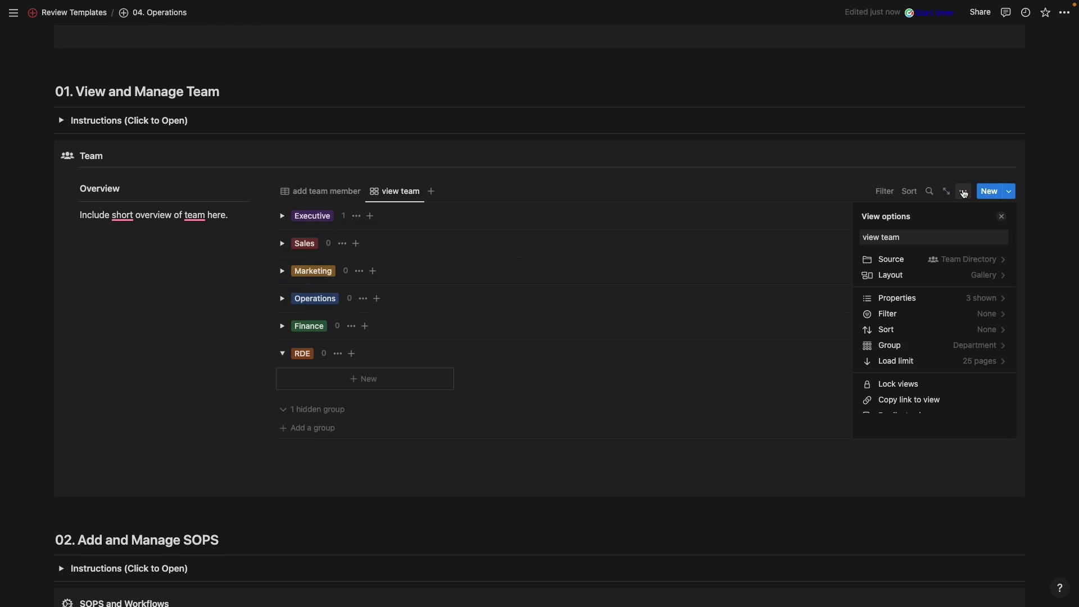
{"action": "left_click", "coordinate": [976, 275]}
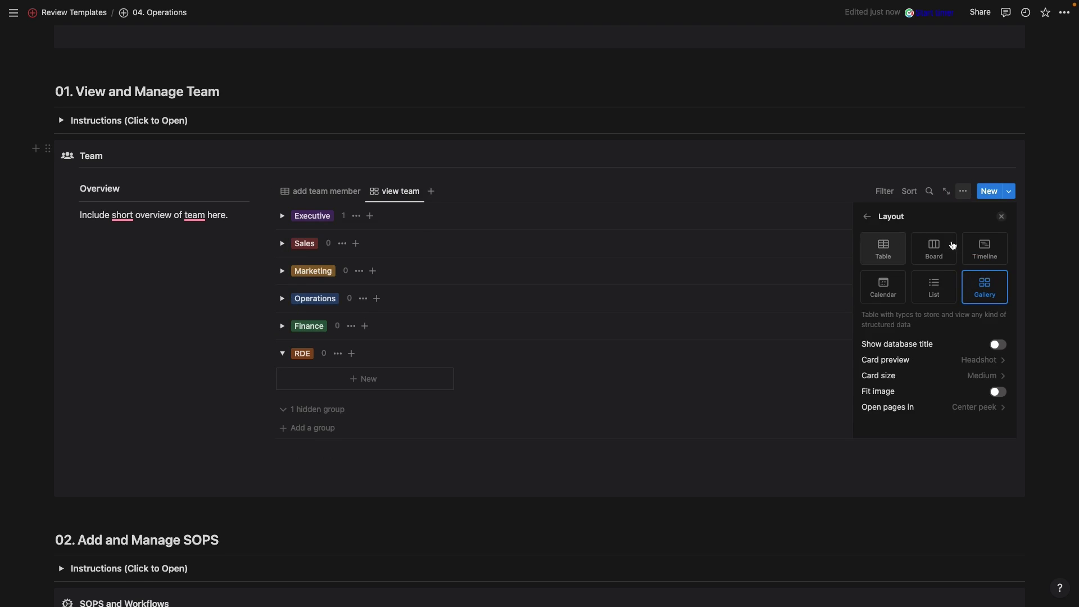
{"action": "left_click", "coordinate": [867, 218]}
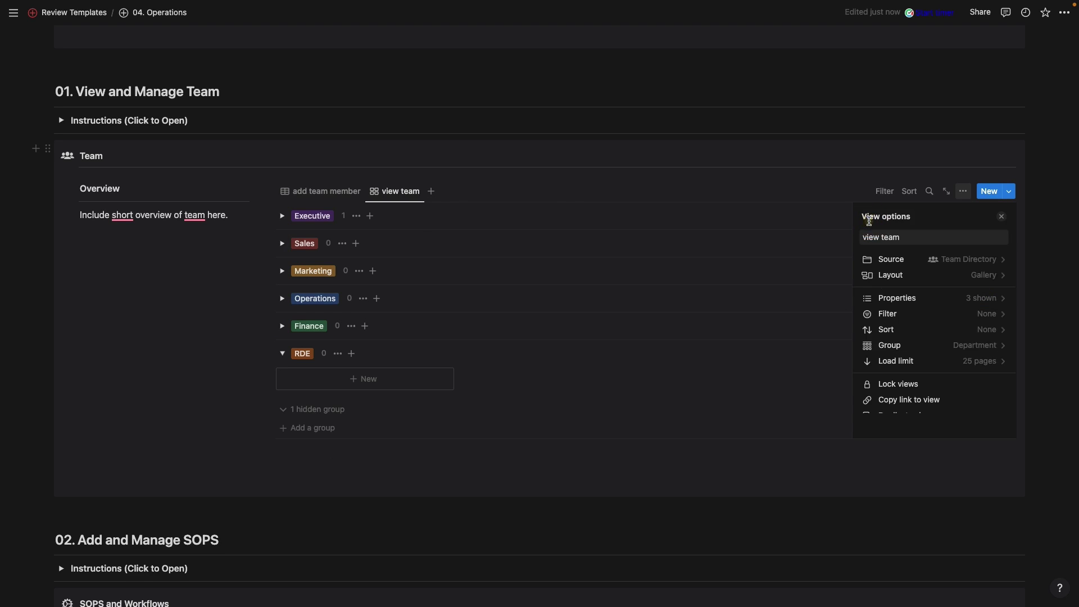
{"action": "left_click", "coordinate": [983, 298]}
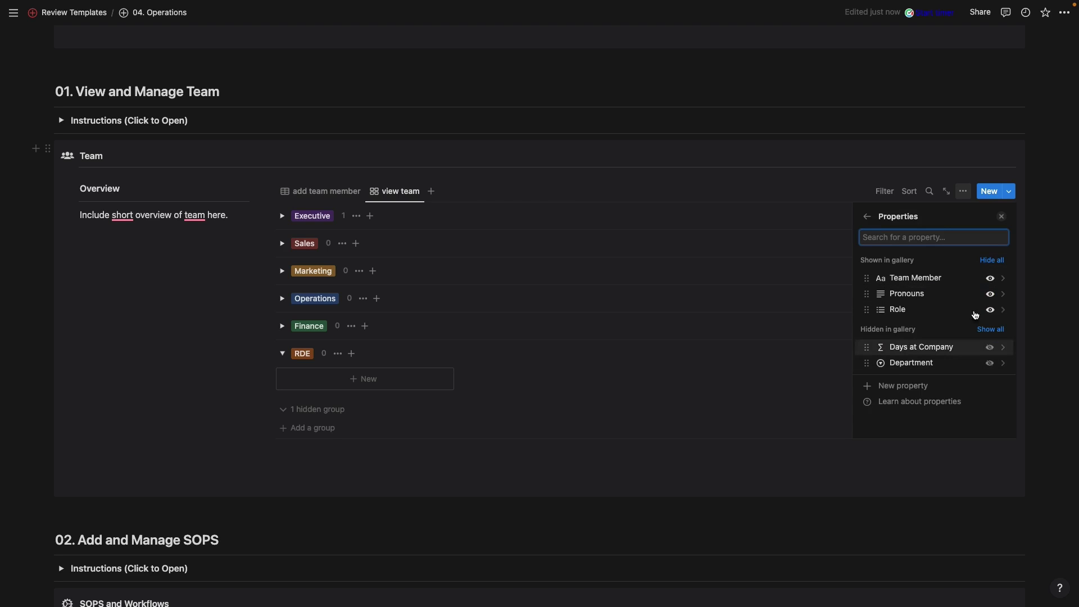
{"action": "left_click", "coordinate": [280, 215]}
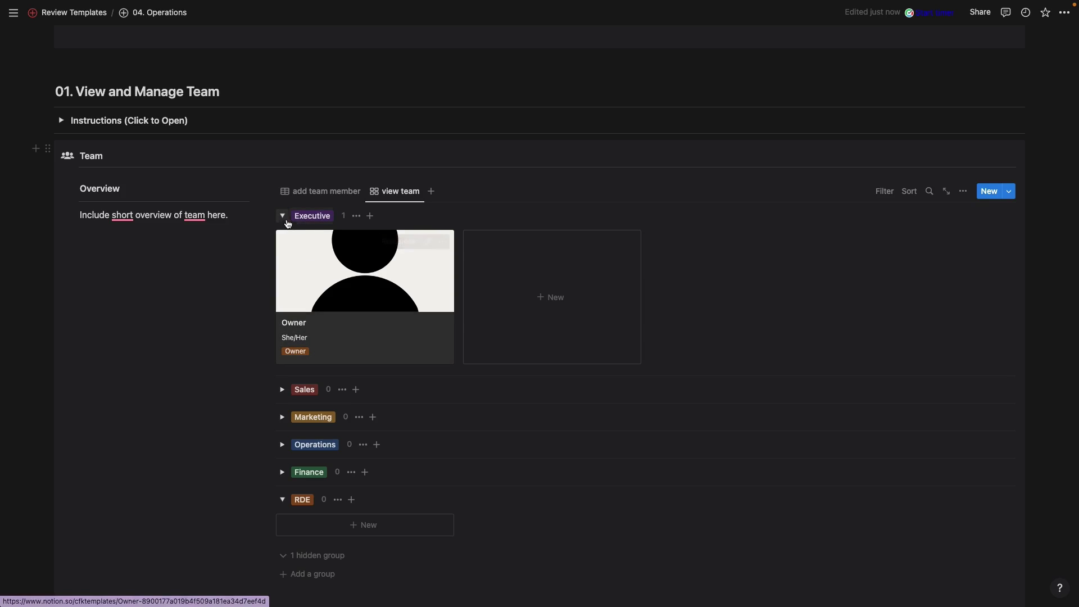
{"action": "left_click", "coordinate": [283, 217]}
Display the SOPs and Workflows database in the add new sop view and examine Example SOP's Type options and Use Case
{"action": "scroll", "coordinate": [287, 220], "scroll_direction": "down", "scroll_amount": 1}
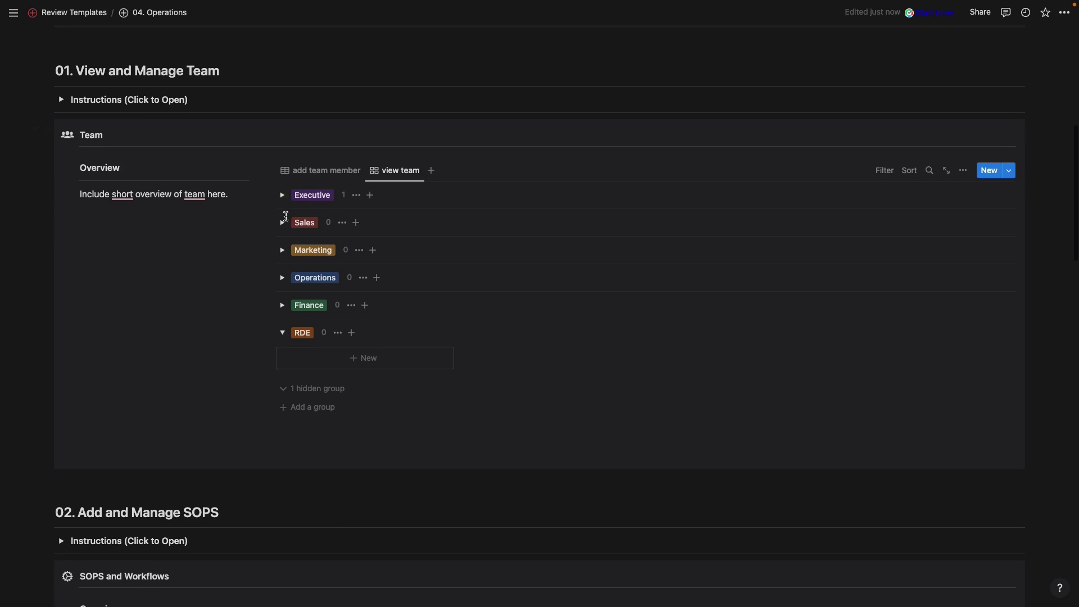
{"action": "scroll", "coordinate": [287, 221], "scroll_direction": "down", "scroll_amount": 10}
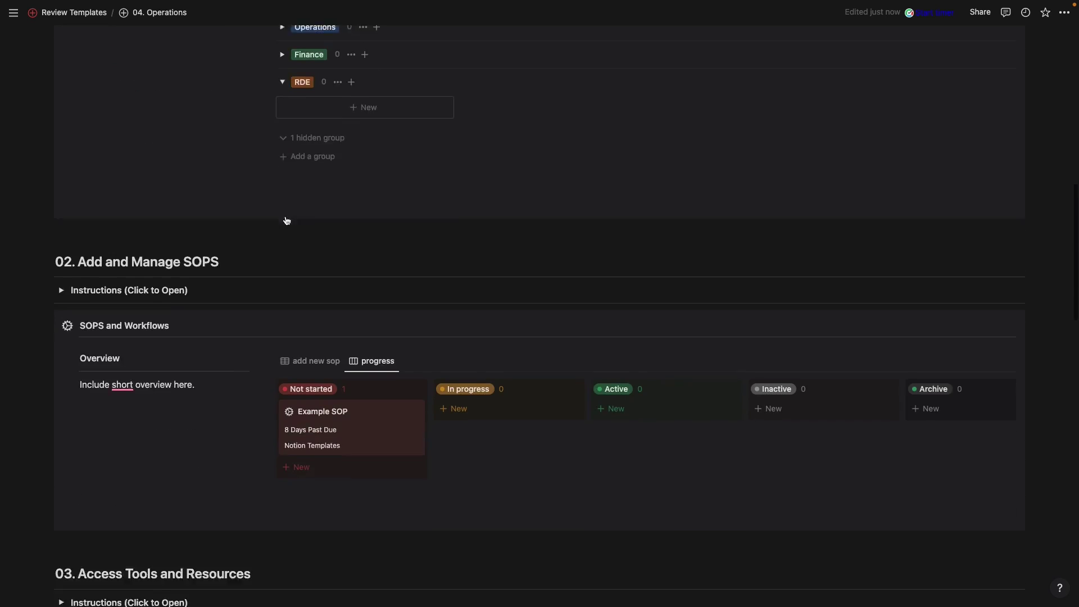
{"action": "scroll", "coordinate": [285, 217], "scroll_direction": "down", "scroll_amount": 1}
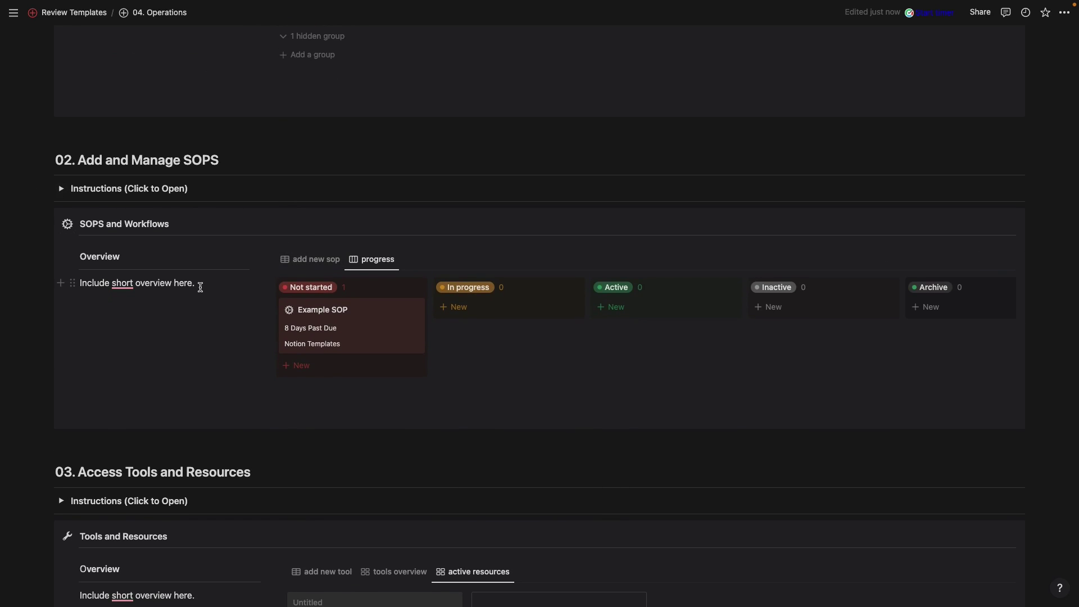
{"action": "left_click", "coordinate": [309, 260]}
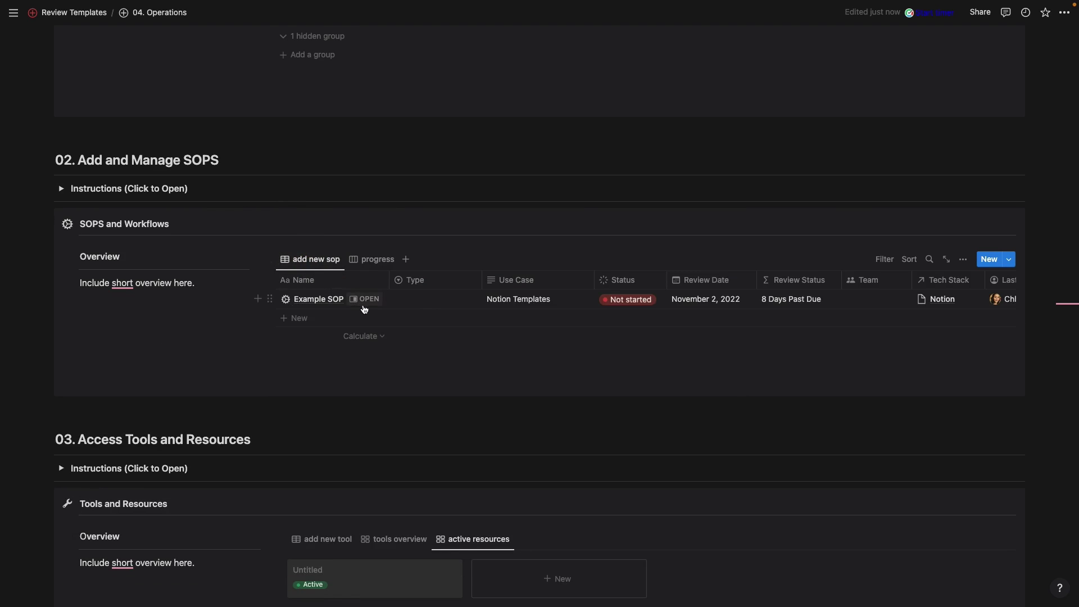
{"action": "left_click", "coordinate": [421, 299]}
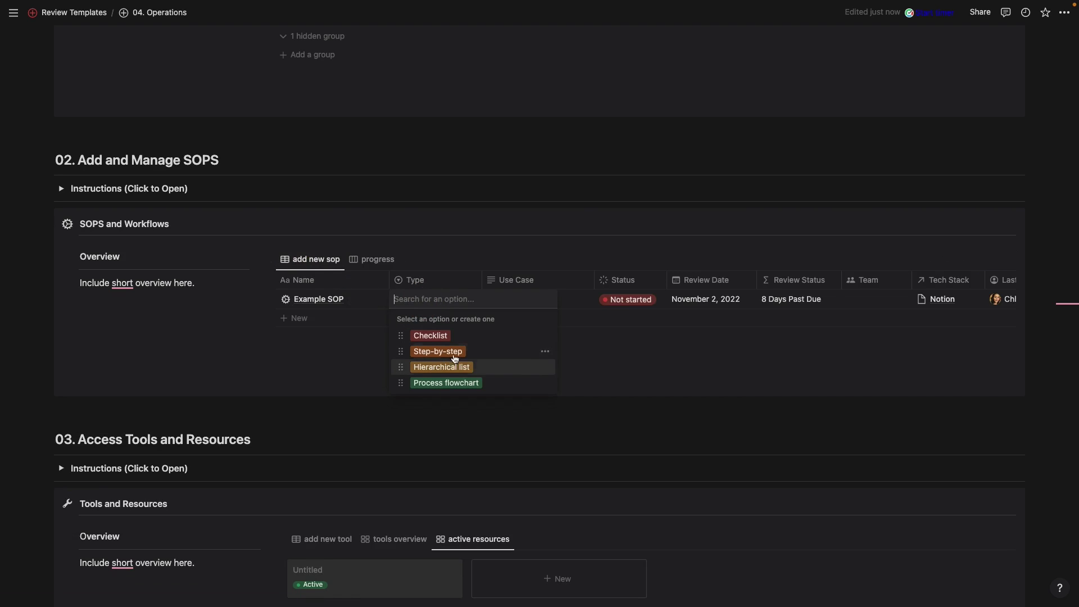
{"action": "left_click", "coordinate": [581, 300]}
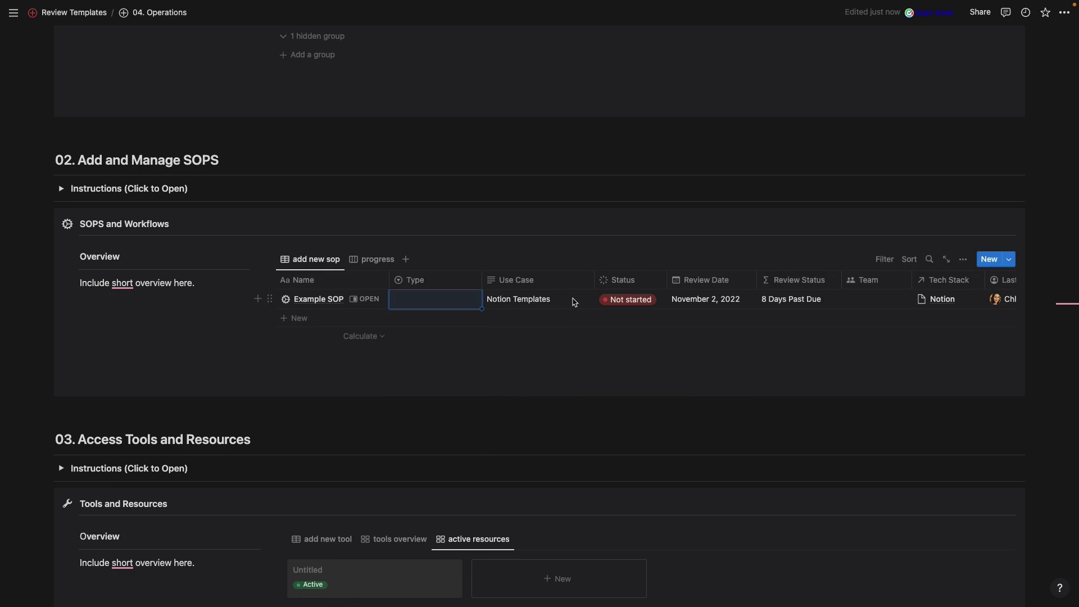
{"action": "left_click", "coordinate": [572, 299]}
Examine Example SOP's Status options, the Status property settings and the edit options of the Not started status
{"action": "left_click", "coordinate": [635, 301]}
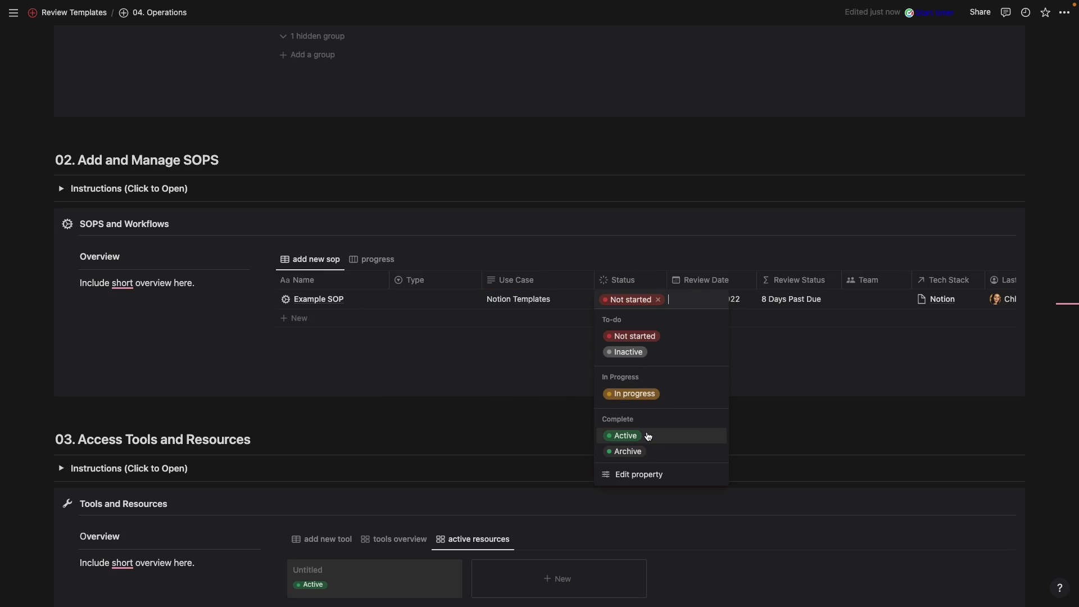
{"action": "left_click", "coordinate": [614, 475]}
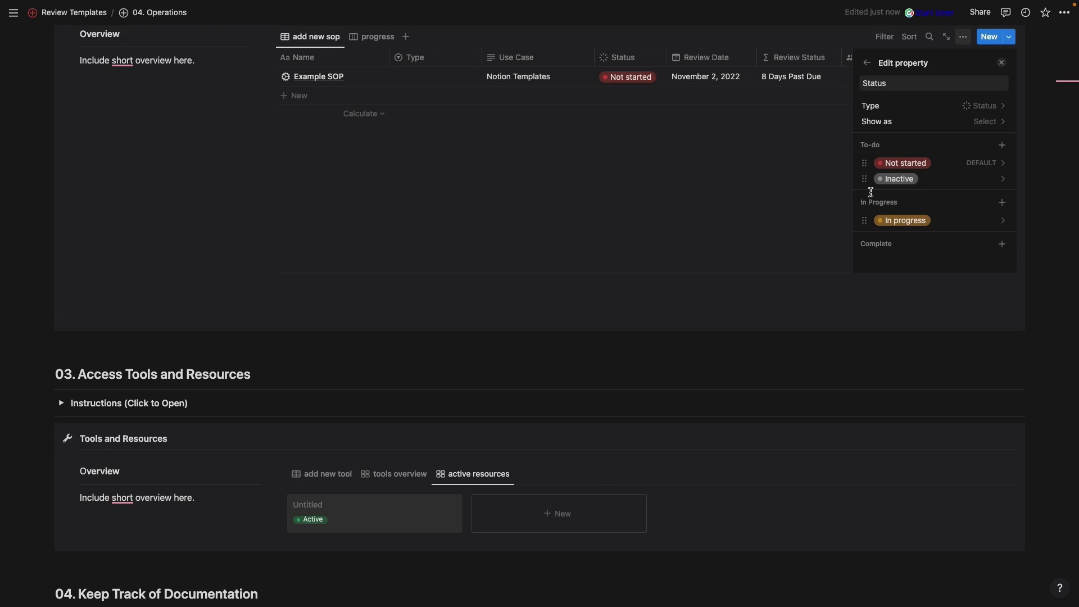
{"action": "left_click", "coordinate": [896, 167]}
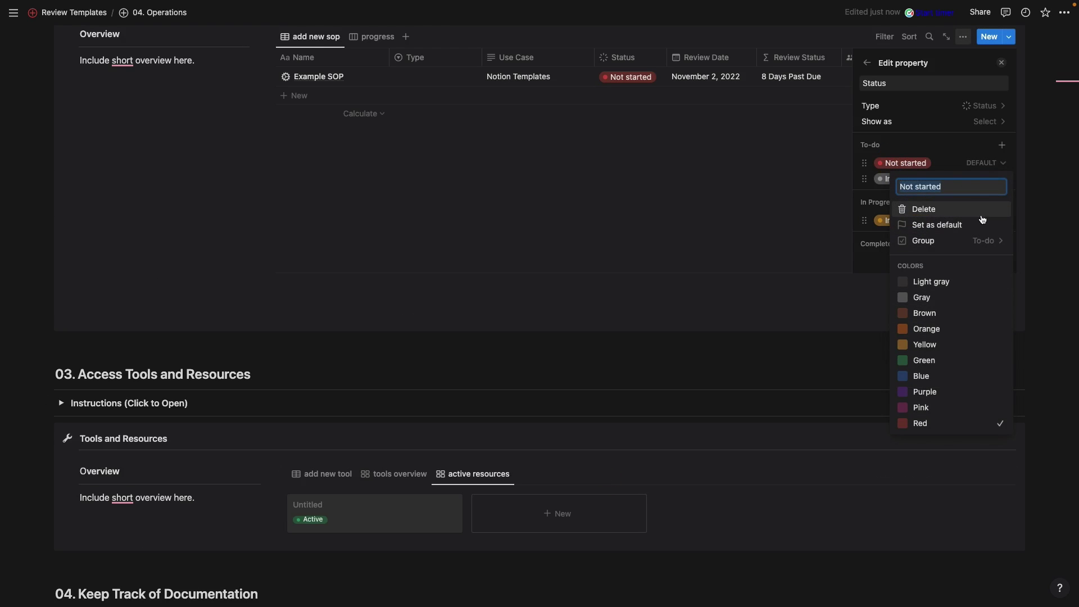
{"action": "left_click", "coordinate": [959, 136]}
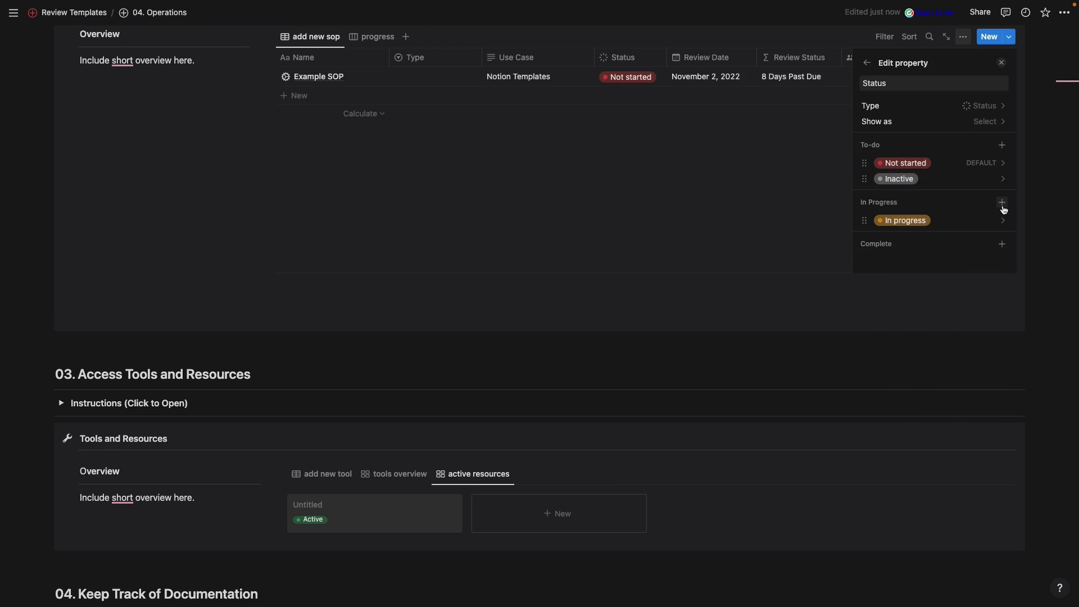
{"action": "left_click", "coordinate": [788, 163]}
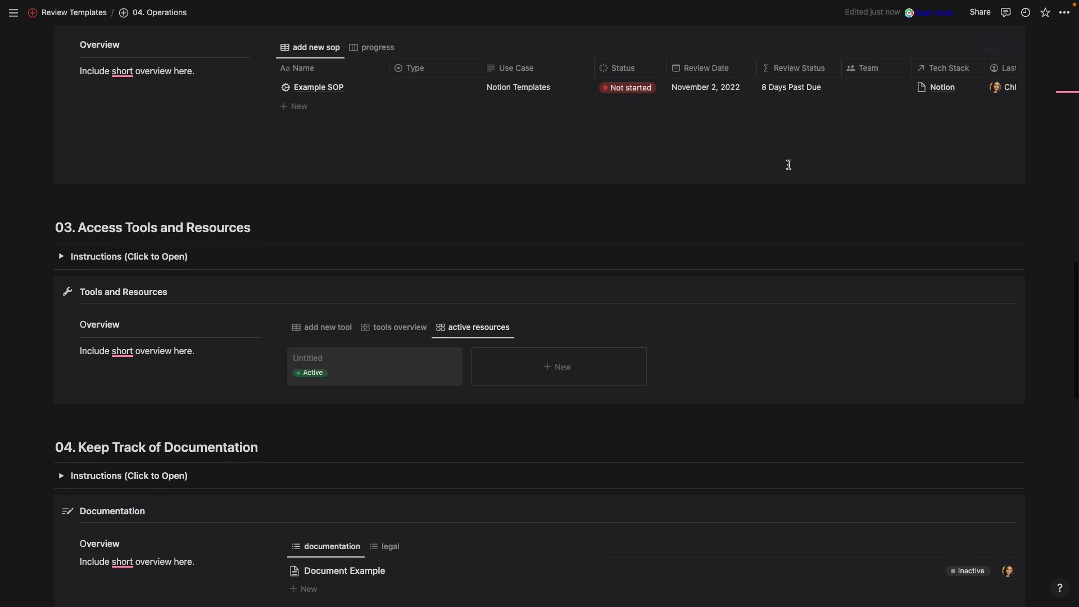
Examine the remaining columns of the SOPs table and the people available in Example SOP's Team field
{"action": "scroll", "coordinate": [788, 164], "scroll_direction": "up", "scroll_amount": 3}
{"action": "scroll", "coordinate": [788, 164], "scroll_direction": "up", "scroll_amount": 1}
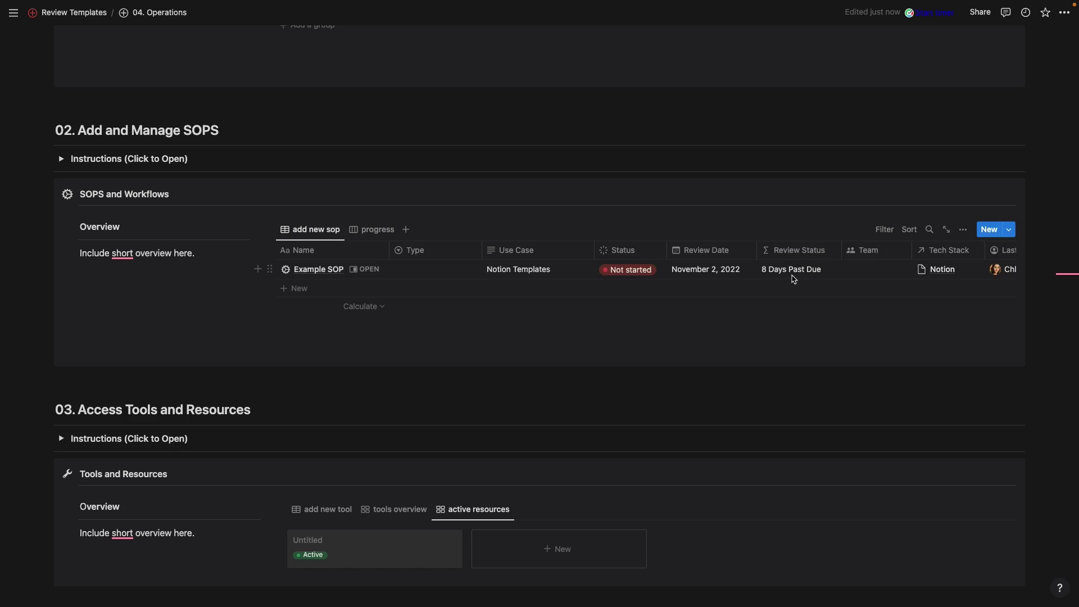
{"action": "scroll", "coordinate": [820, 276], "scroll_direction": "right", "scroll_amount": 5}
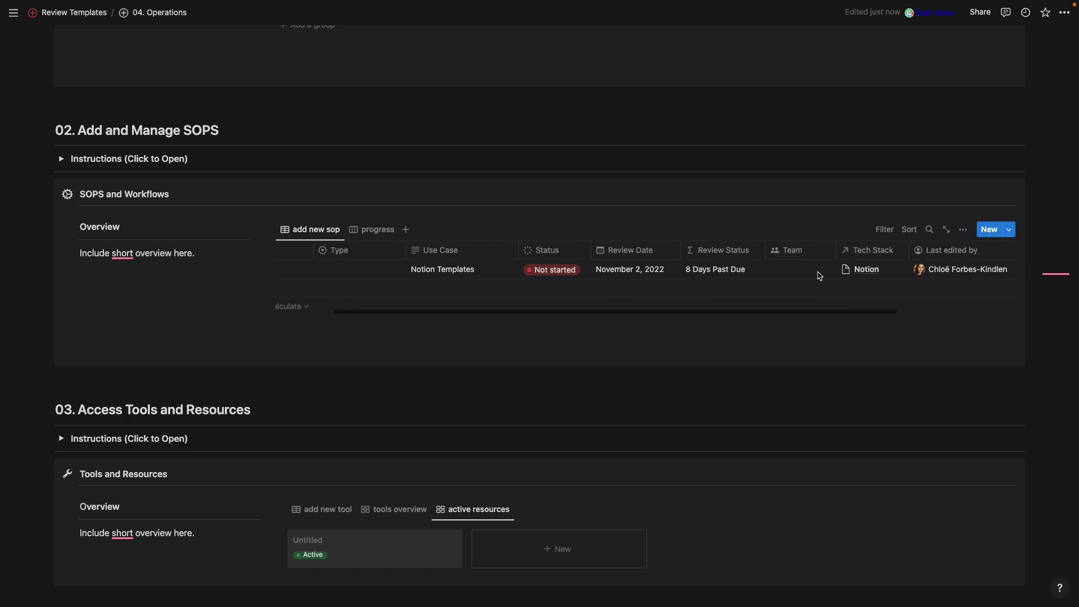
{"action": "left_click", "coordinate": [718, 268]}
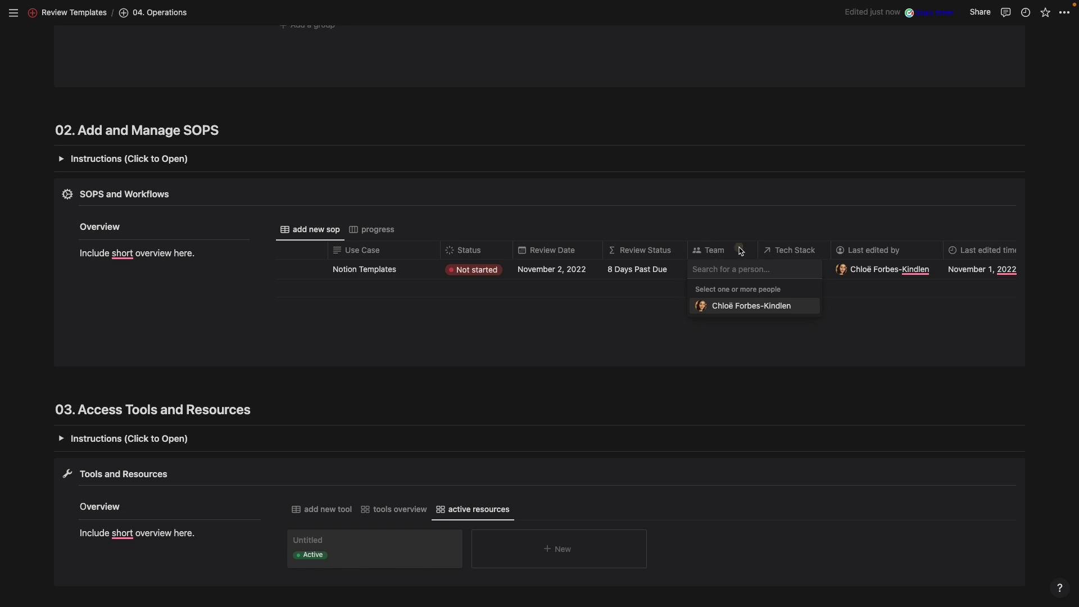
Examine Example SOP's Tech Stack relation and linked page, along with the Last edited by and Last edited time columns
{"action": "key", "text": "Escape"}
{"action": "scroll", "coordinate": [736, 252], "scroll_direction": "right", "scroll_amount": 3}
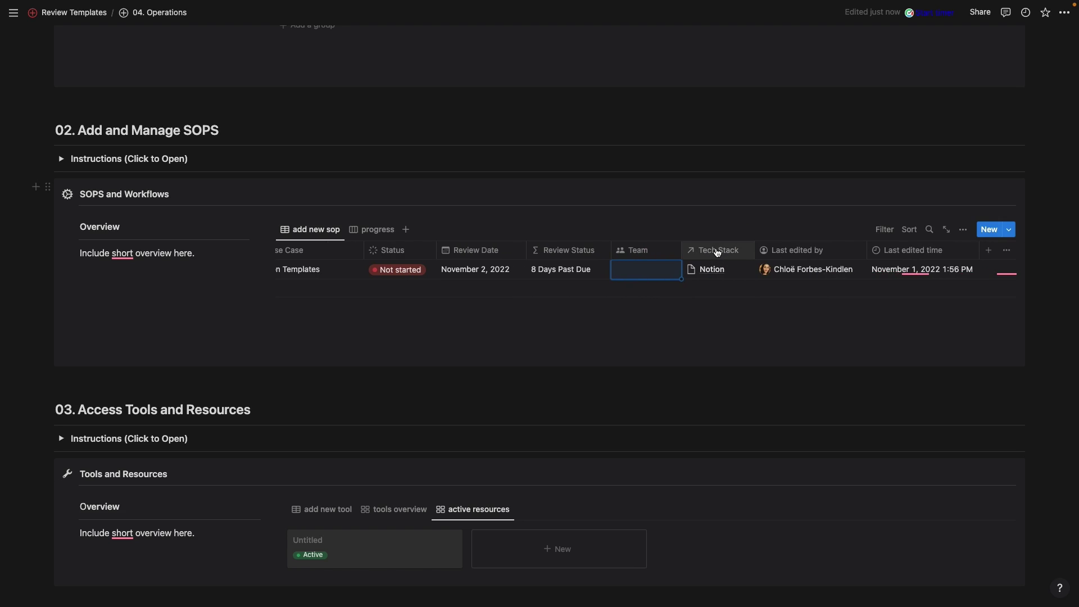
{"action": "scroll", "coordinate": [612, 472], "scroll_direction": "down", "scroll_amount": 3}
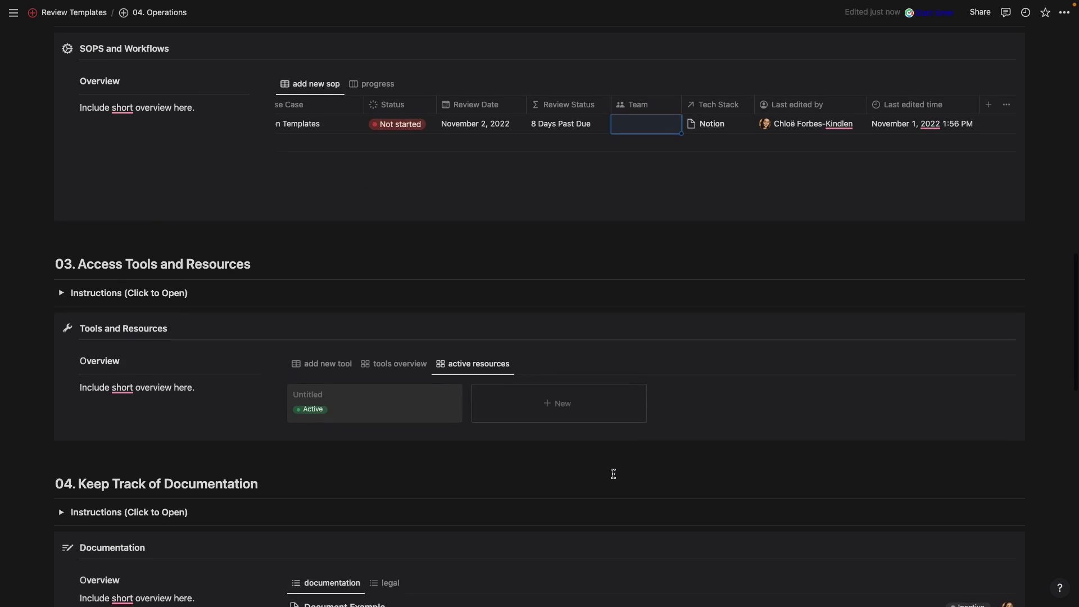
{"action": "scroll", "coordinate": [613, 473], "scroll_direction": "up", "scroll_amount": 3}
{"action": "scroll", "coordinate": [703, 318], "scroll_direction": "up", "scroll_amount": 2}
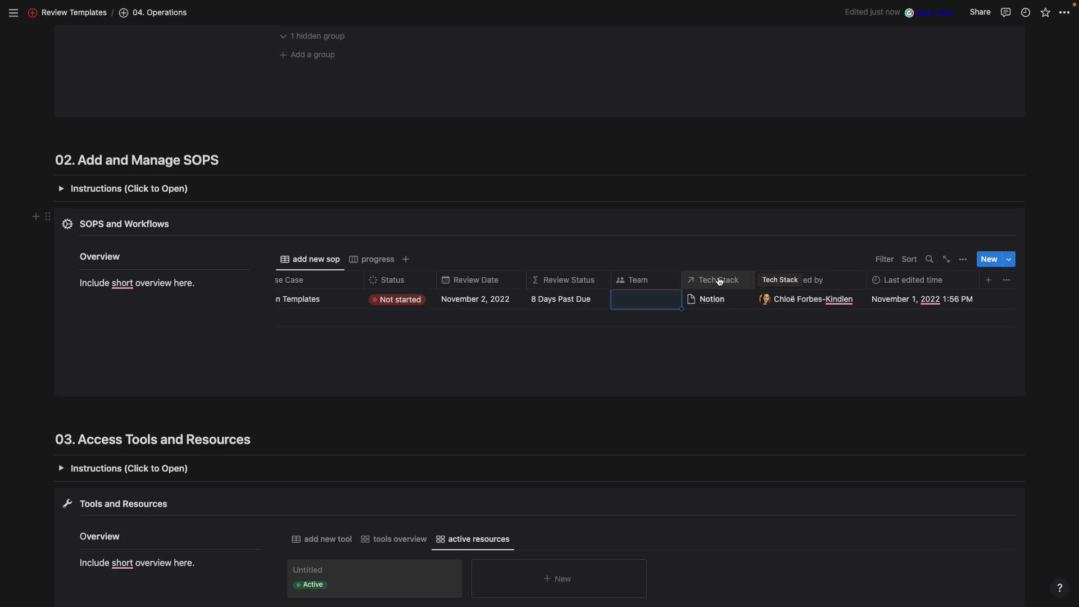
{"action": "left_click", "coordinate": [714, 299]}
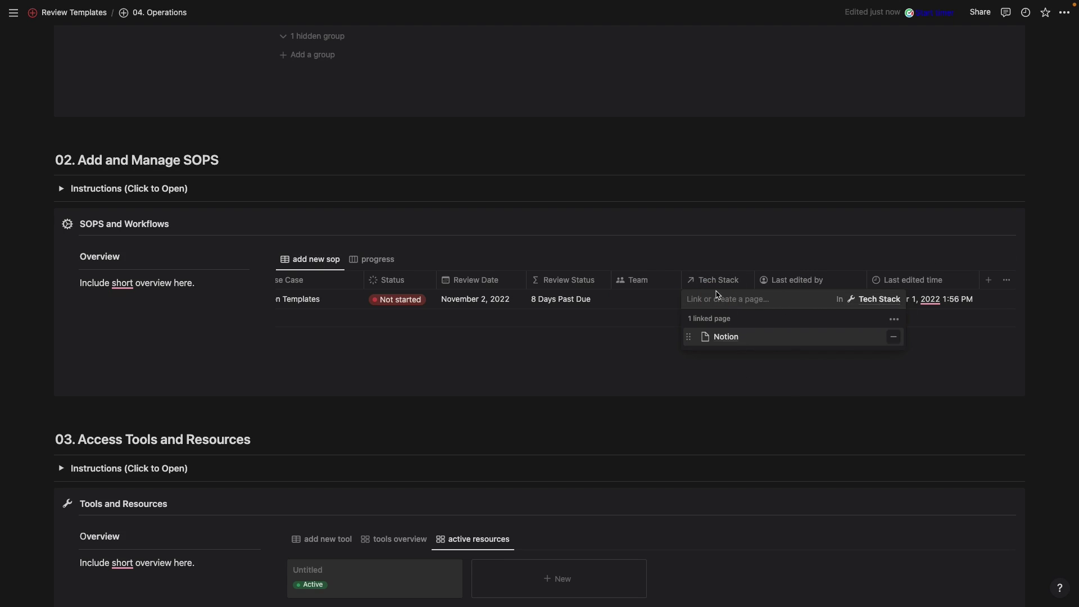
{"action": "key", "text": "Escape"}
{"action": "mouse_move", "coordinate": [836, 301]}
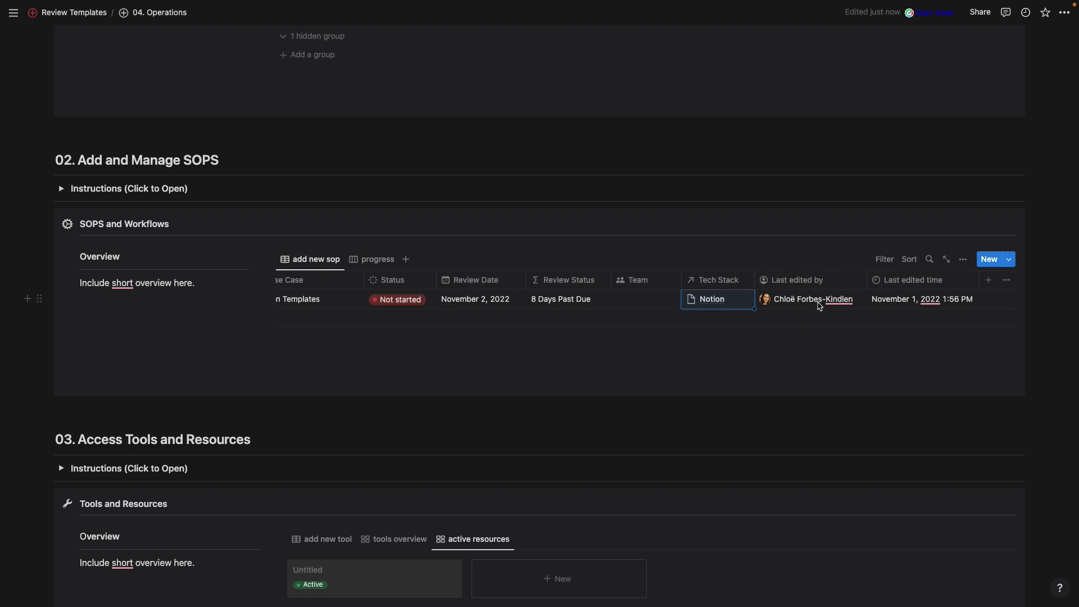
{"action": "mouse_move", "coordinate": [926, 302]}
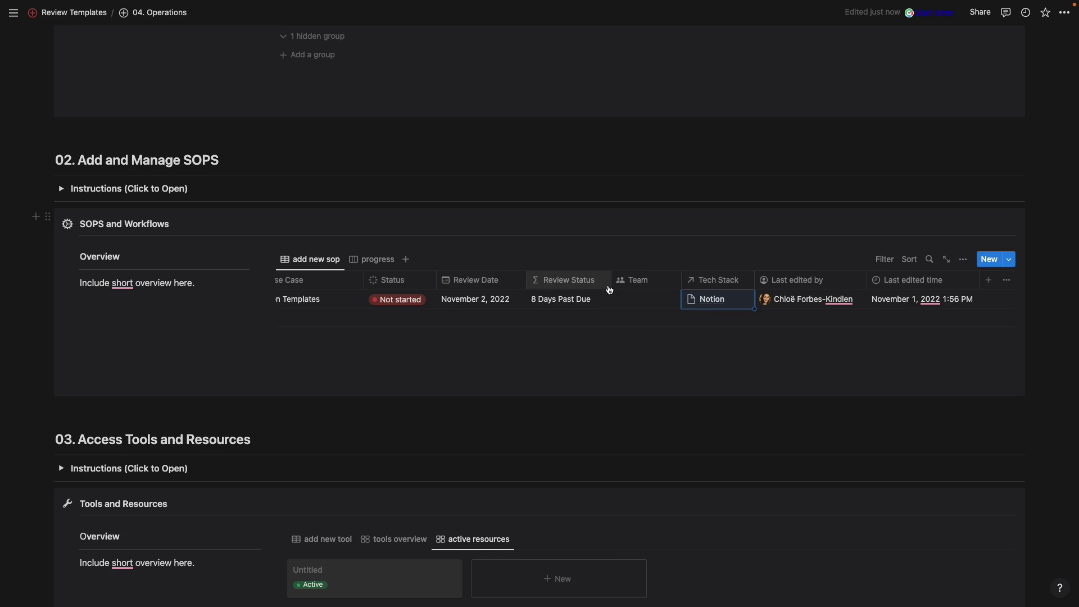
Check which page templates are available for new entries in the SOPs database
{"action": "scroll", "coordinate": [610, 290], "scroll_direction": "left", "scroll_amount": 5}
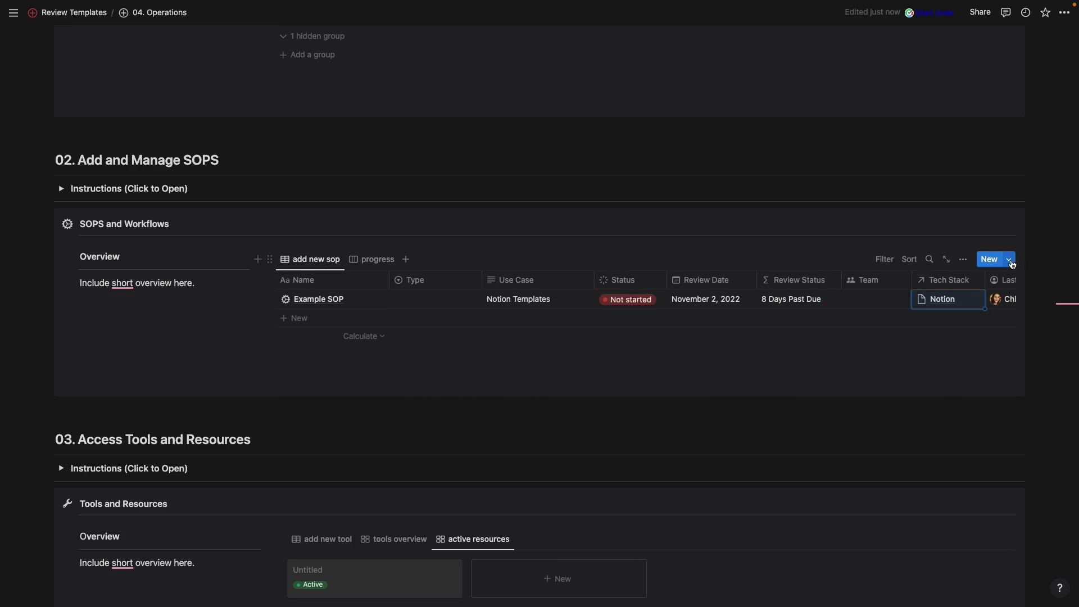
{"action": "left_click", "coordinate": [1013, 263]}
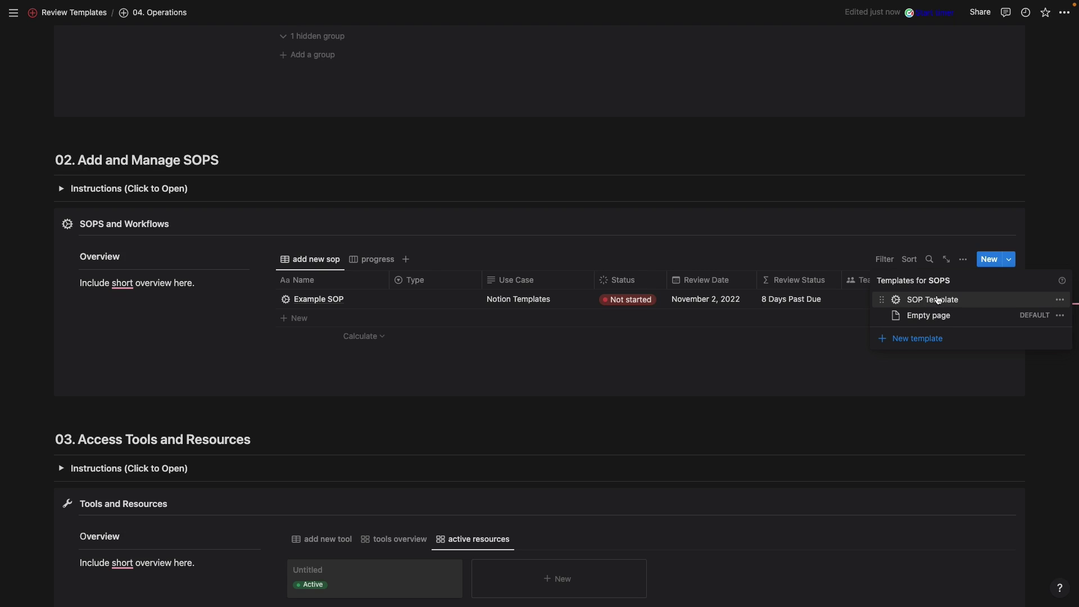
{"action": "left_click", "coordinate": [308, 317]}
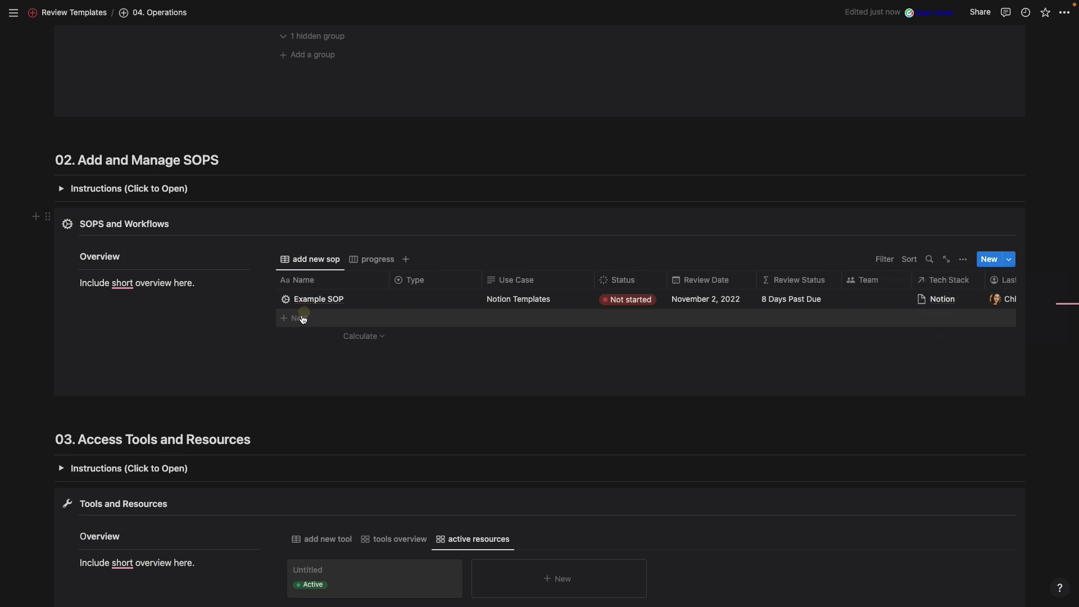
Add an entry named New SOP to the SOPs table and apply the SOP Template to its page
{"action": "left_click", "coordinate": [298, 318]}
{"action": "type", "text": "New SOP"}
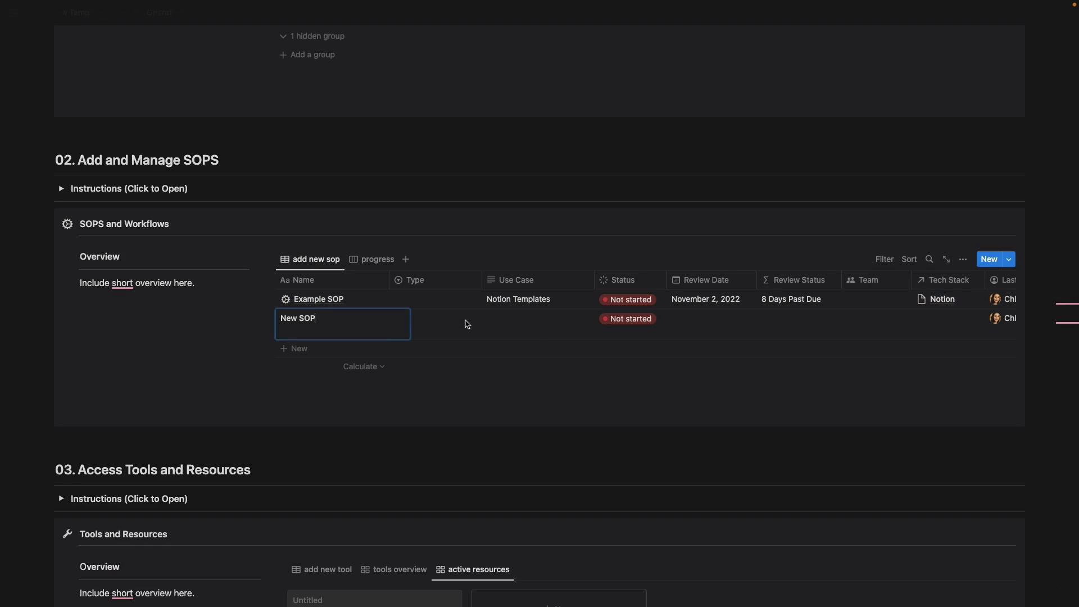
{"action": "left_click", "coordinate": [559, 340]}
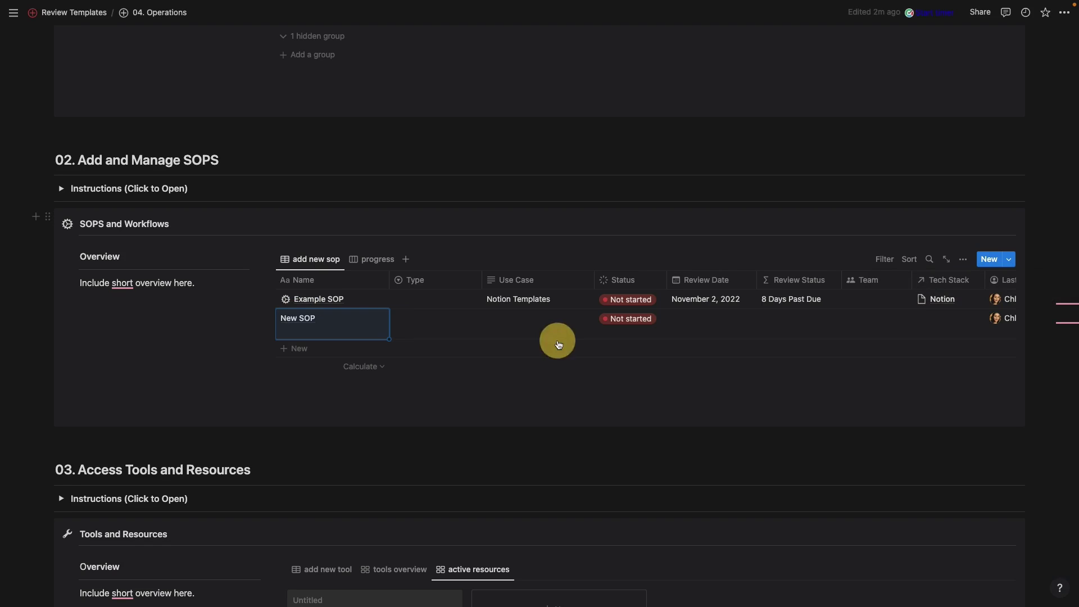
{"action": "left_click", "coordinate": [375, 324]}
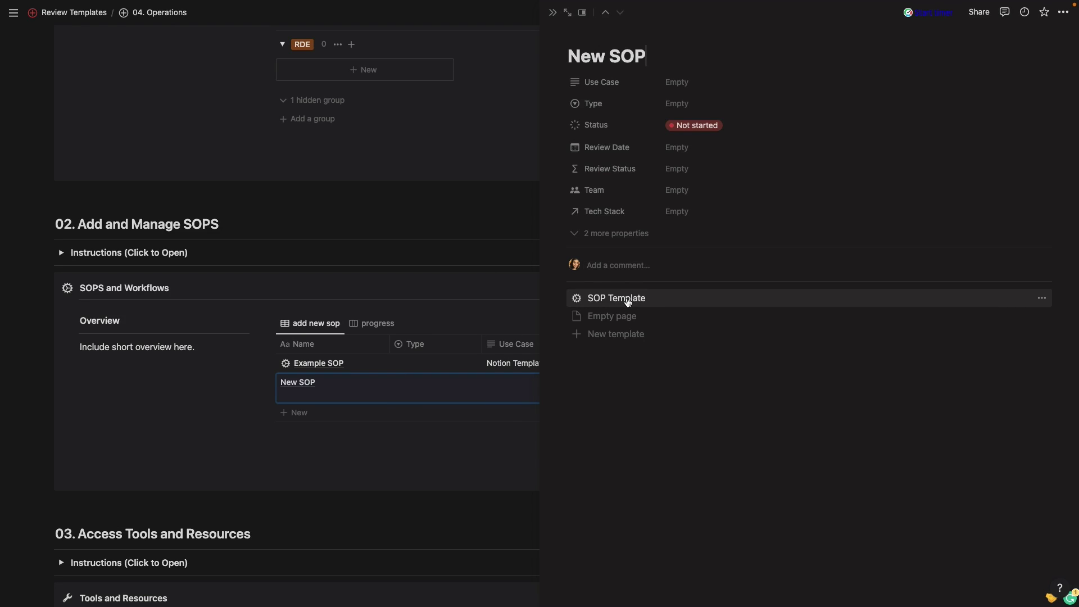
{"action": "left_click", "coordinate": [628, 300]}
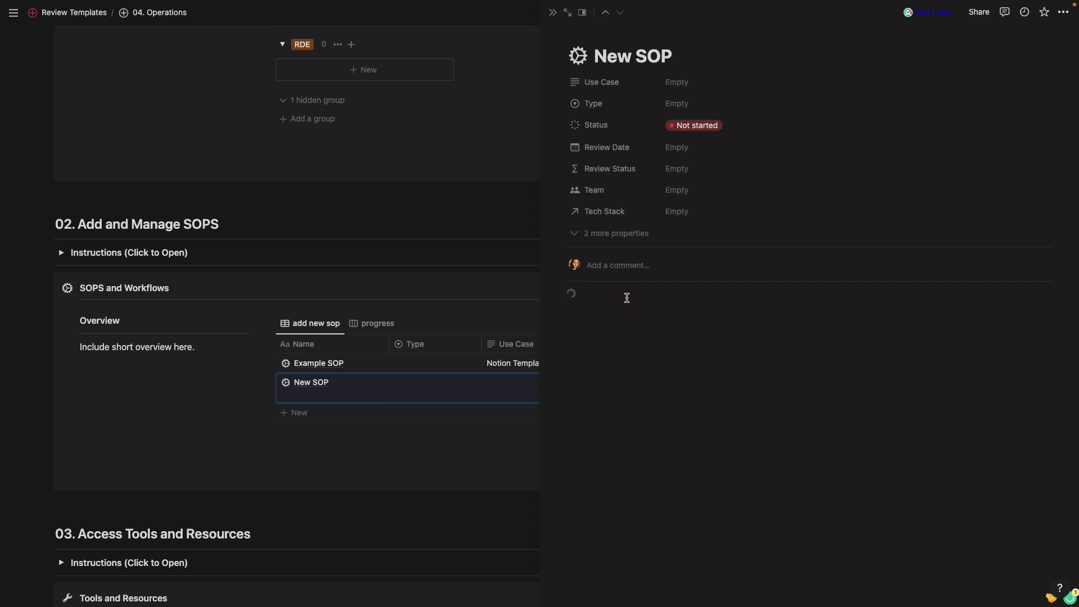
Examine the New SOP page's template content, including the video embed options and the Terminology toggle, and close the page
{"action": "scroll", "coordinate": [627, 298], "scroll_direction": "down", "scroll_amount": 3}
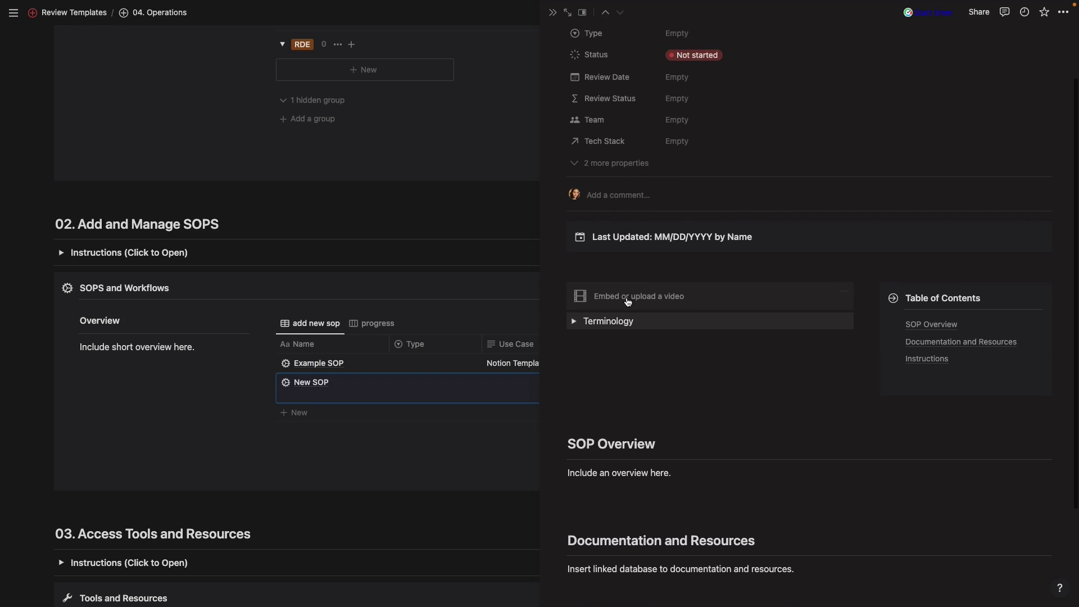
{"action": "scroll", "coordinate": [627, 297], "scroll_direction": "down", "scroll_amount": 1}
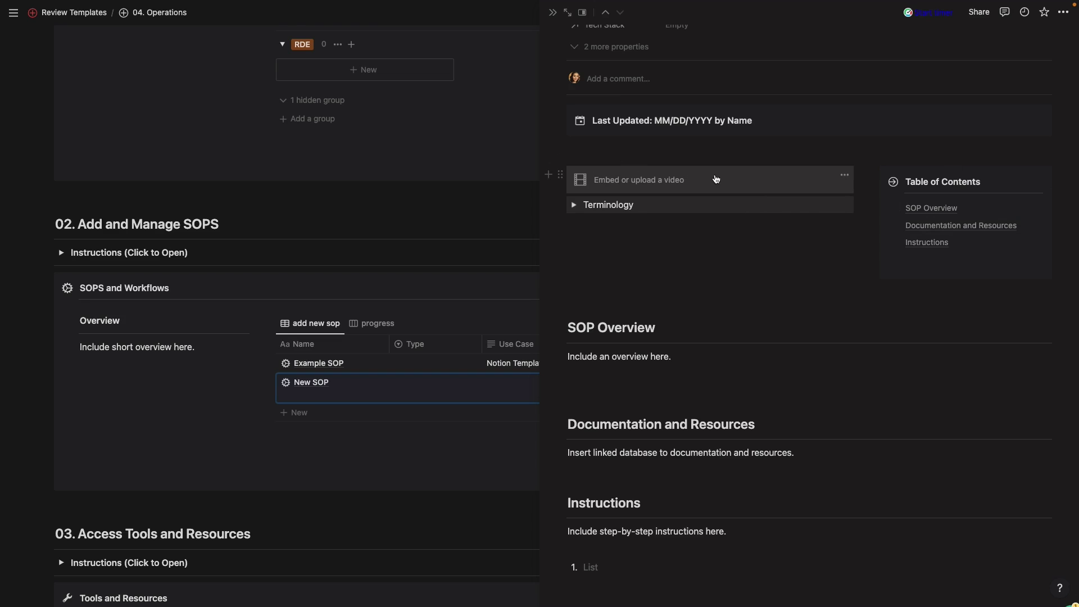
{"action": "left_click", "coordinate": [634, 178]}
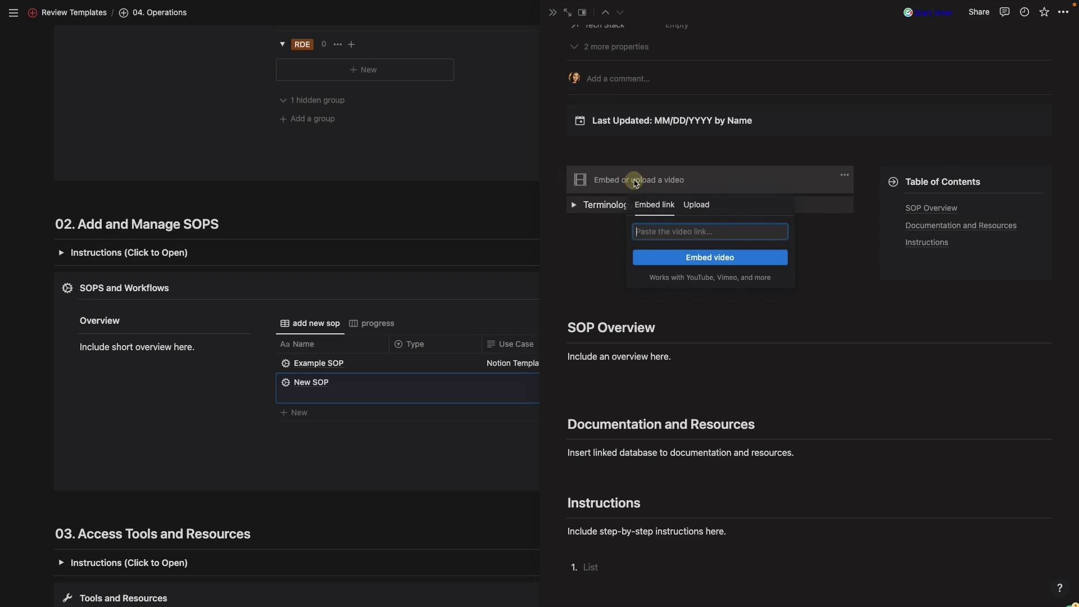
{"action": "left_click", "coordinate": [576, 205]}
{"action": "left_click", "coordinate": [576, 205]}
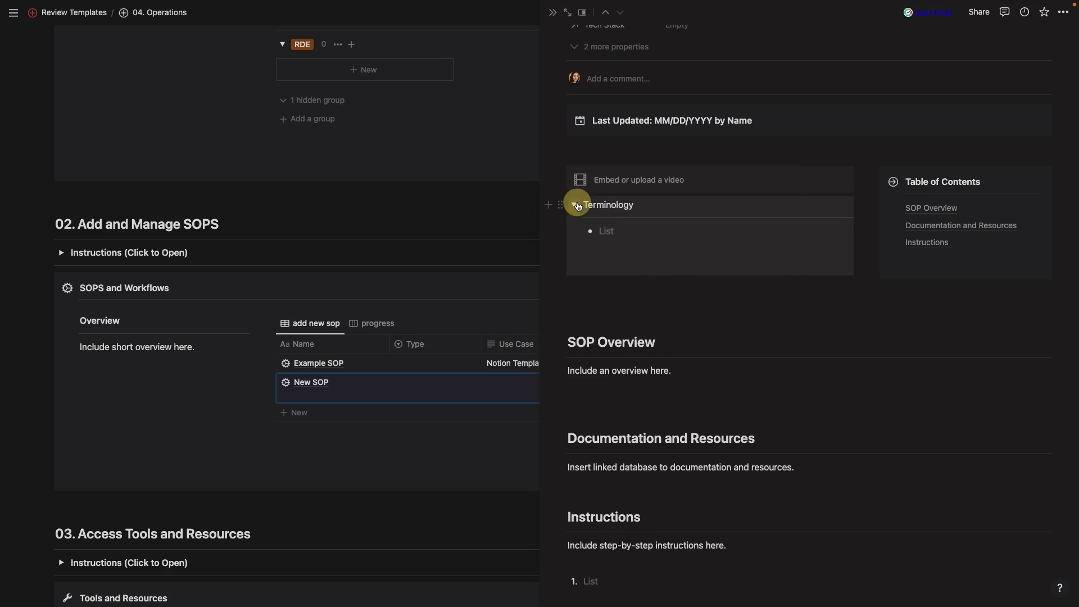
{"action": "left_click", "coordinate": [576, 204]}
{"action": "scroll", "coordinate": [655, 299], "scroll_direction": "down", "scroll_amount": 1}
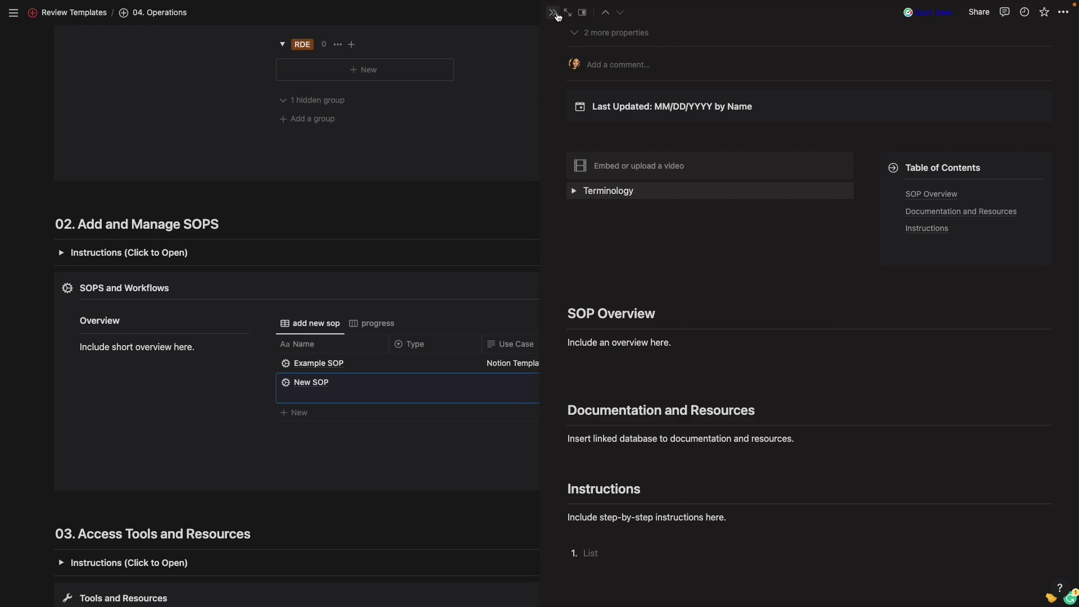
{"action": "left_click", "coordinate": [554, 13]}
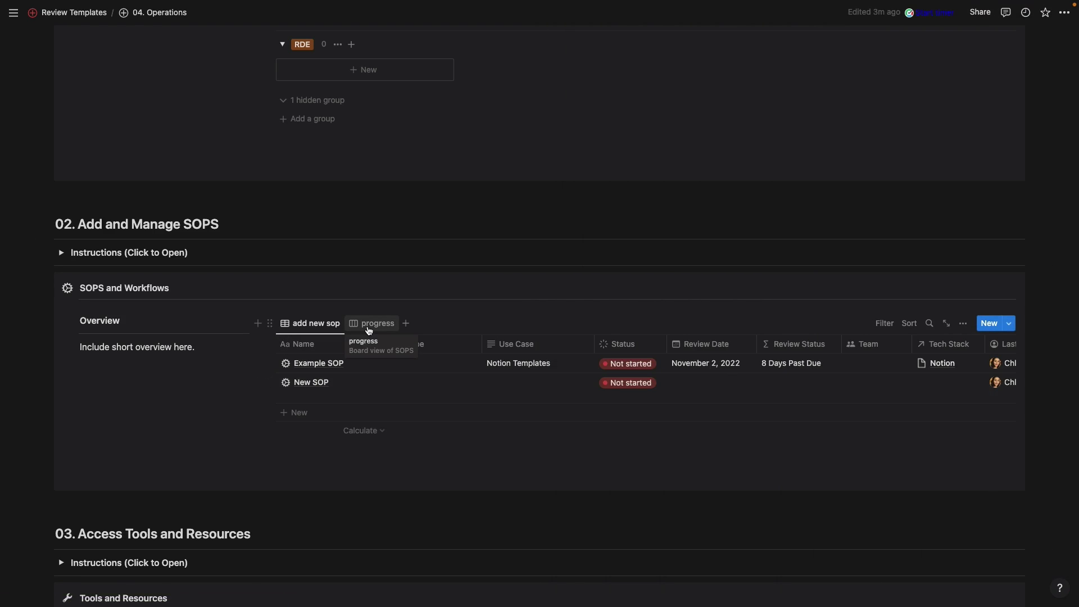
Display the SOPs database in the progress board view and examine its layout and property visibility settings
{"action": "left_click", "coordinate": [369, 329]}
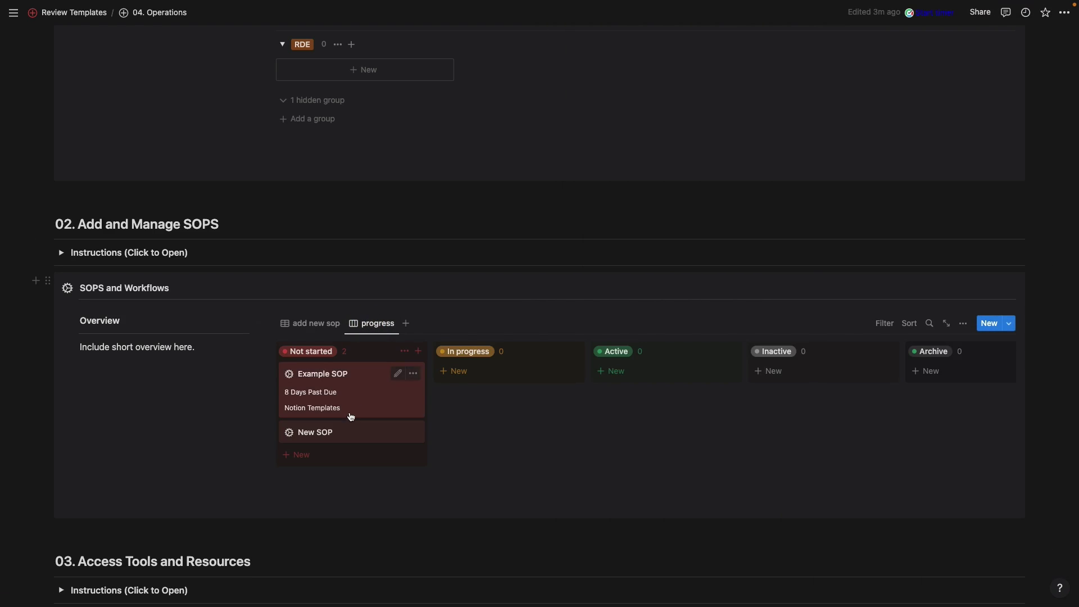
{"action": "left_click", "coordinate": [964, 325]}
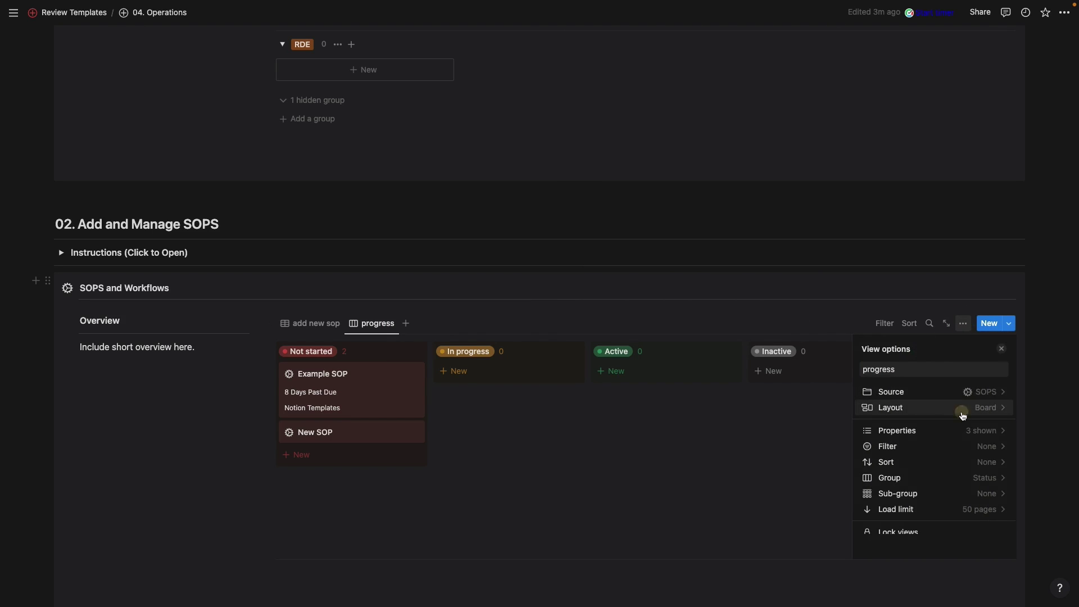
{"action": "left_click", "coordinate": [962, 415]}
{"action": "left_click", "coordinate": [870, 349]}
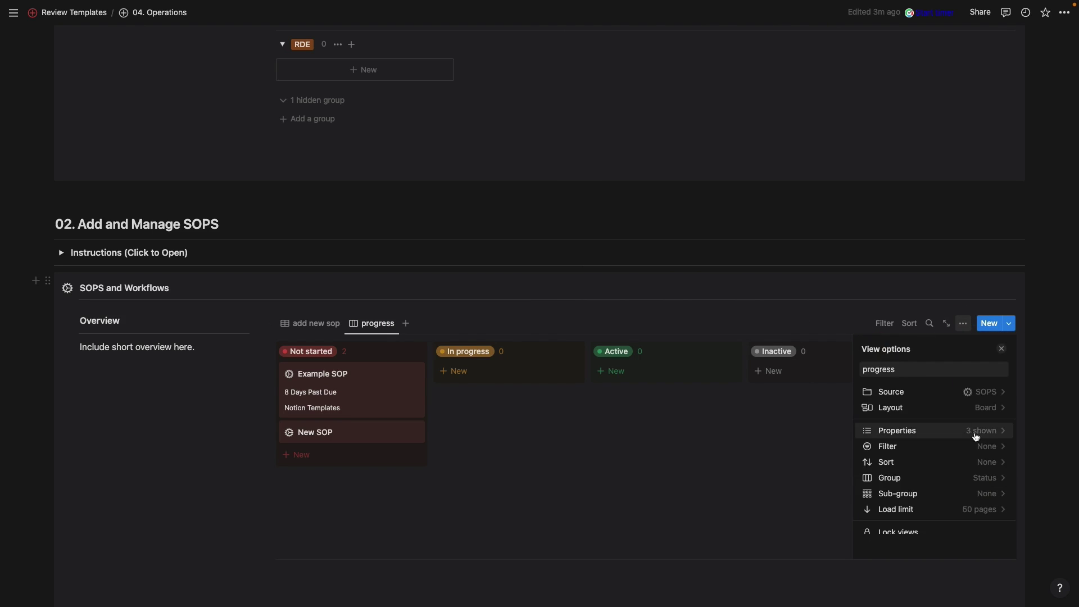
{"action": "left_click", "coordinate": [993, 431]}
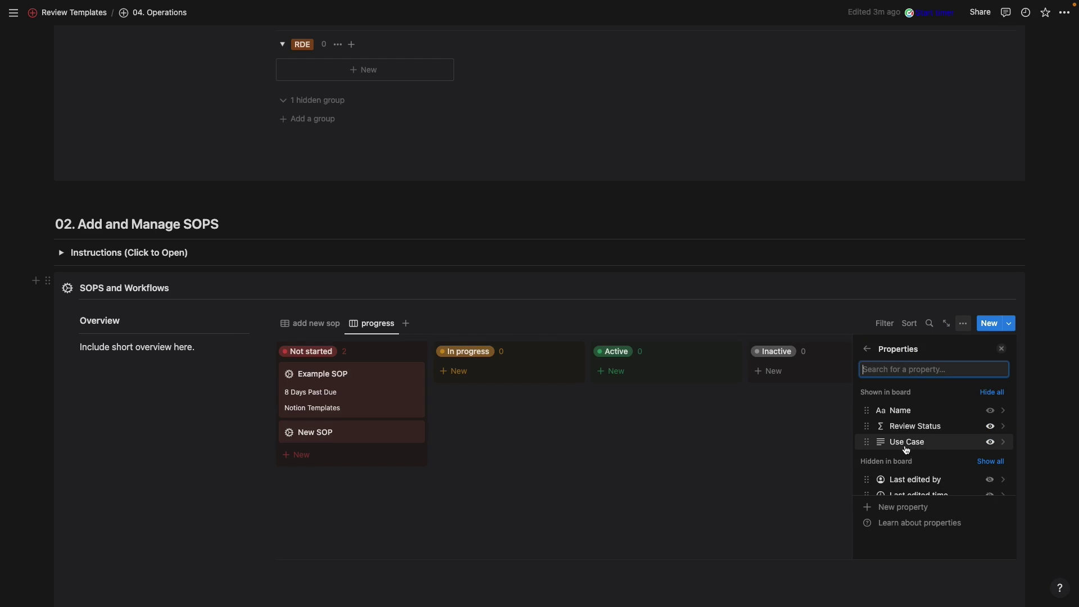
{"action": "left_click", "coordinate": [577, 439]}
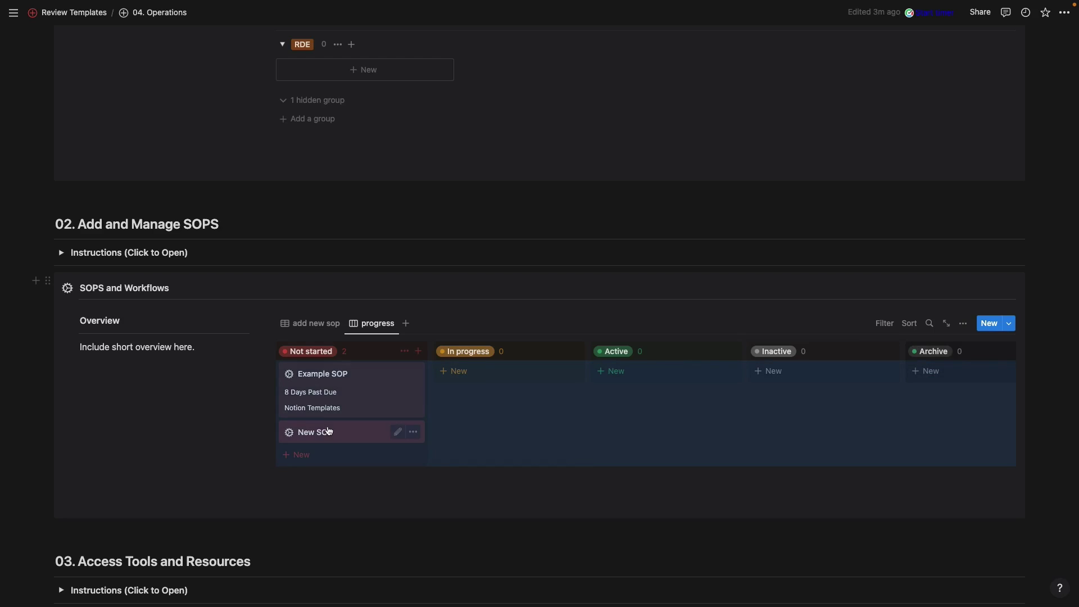
Move the New SOP card to the In progress group and return to the add new sop view
{"action": "left_click_drag", "start_coordinate": [304, 433], "coordinate": [466, 376]}
{"action": "scroll", "coordinate": [467, 410], "scroll_direction": "down", "scroll_amount": 2}
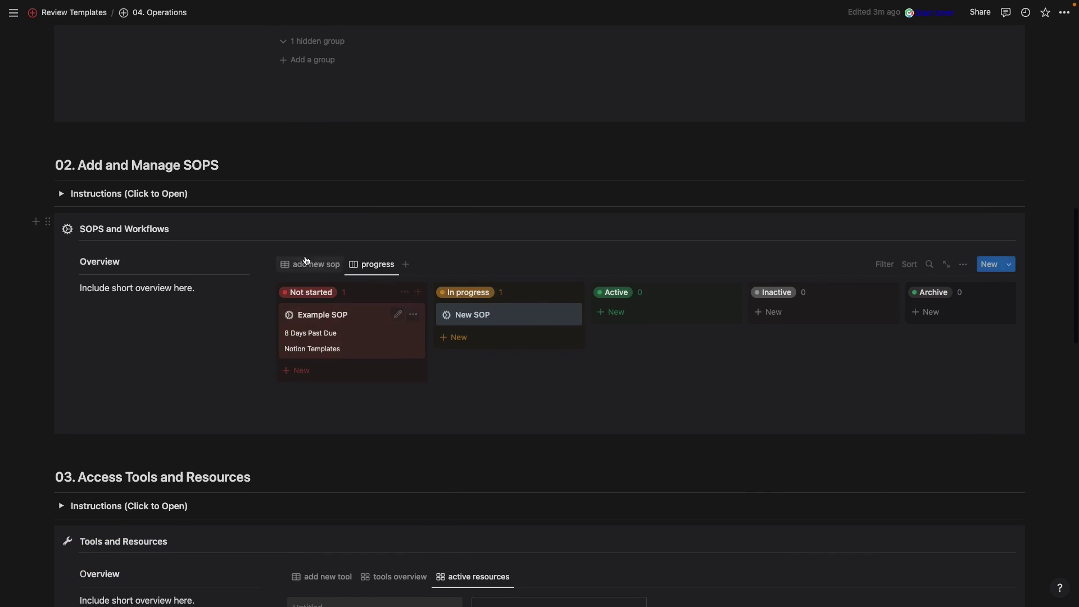
{"action": "left_click", "coordinate": [304, 266]}
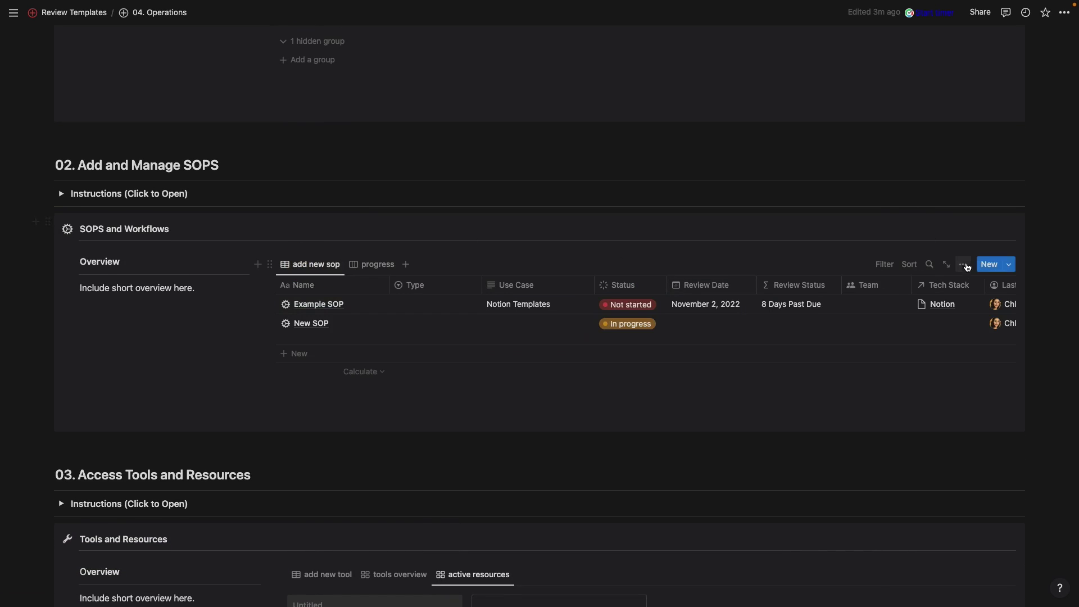
Display Tools and Resources in the add new tool view, add a blank tool row and check its Icon upload options
{"action": "scroll", "coordinate": [568, 386], "scroll_direction": "down", "scroll_amount": 4}
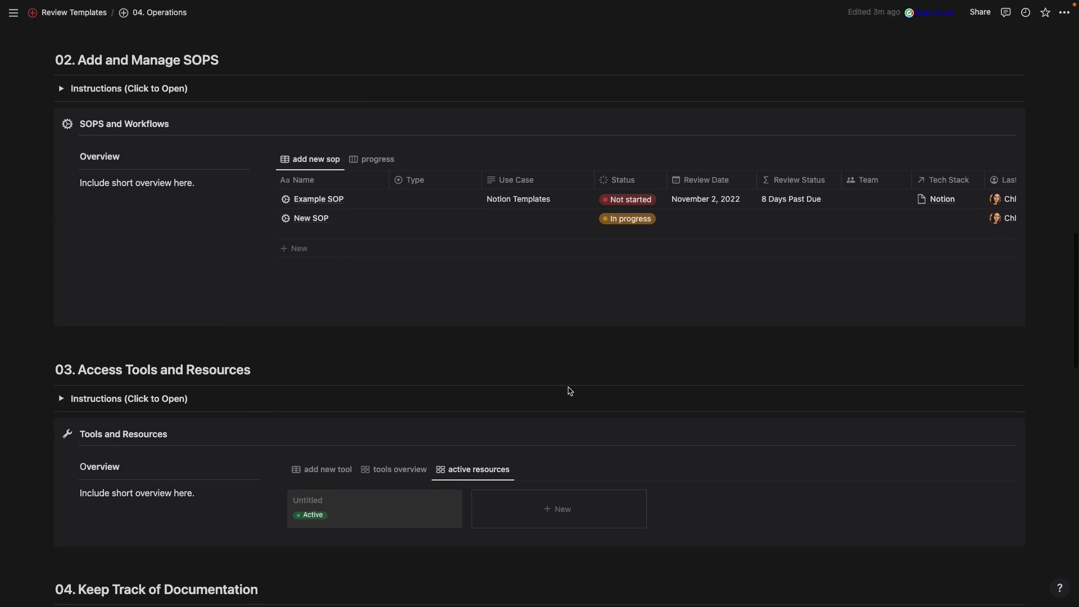
{"action": "scroll", "coordinate": [570, 391], "scroll_direction": "down", "scroll_amount": 2}
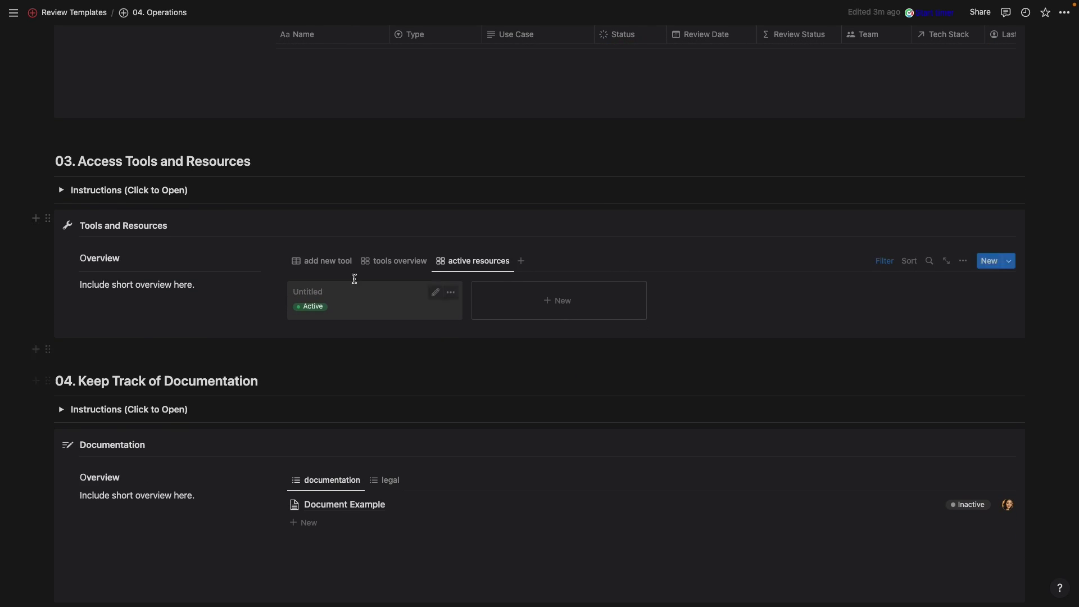
{"action": "left_click", "coordinate": [334, 269]}
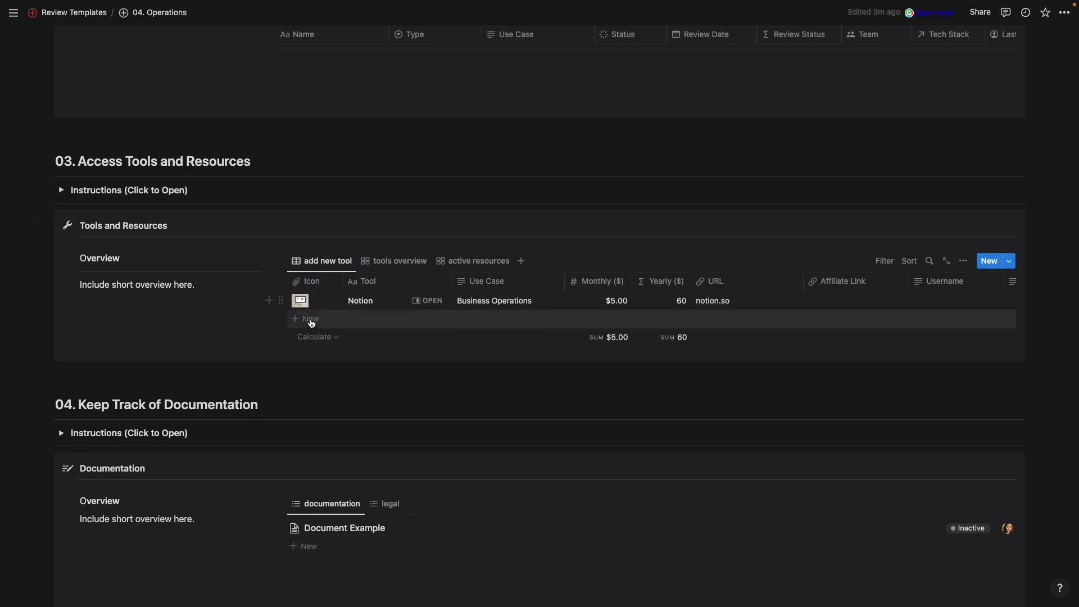
{"action": "left_click", "coordinate": [311, 319]}
{"action": "left_click", "coordinate": [311, 320]}
{"action": "left_click", "coordinate": [312, 320]}
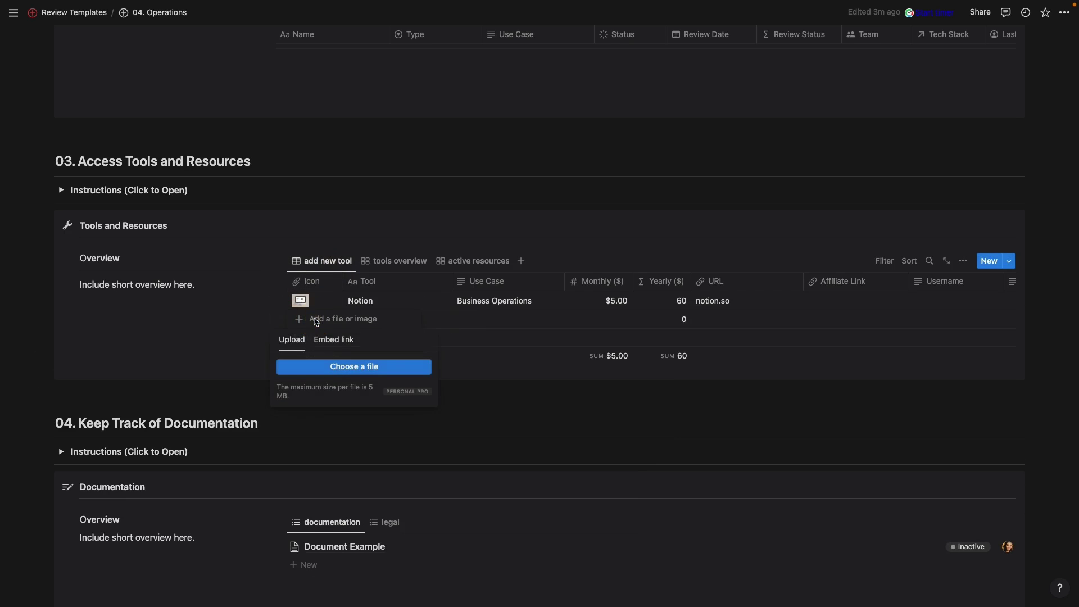
{"action": "left_click", "coordinate": [383, 304]}
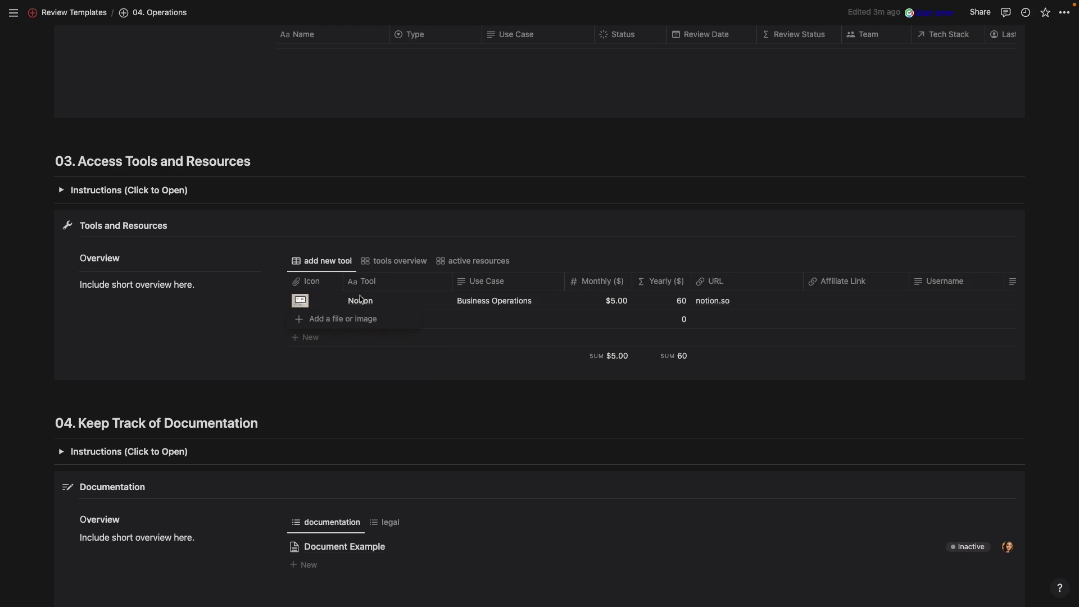
{"action": "left_click", "coordinate": [424, 304]}
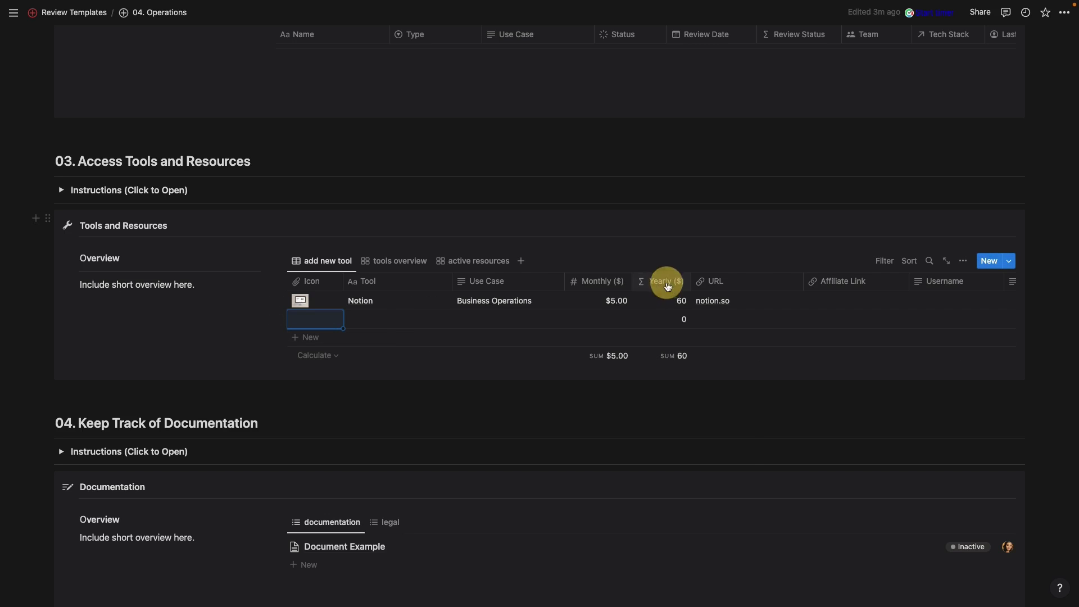
Change the type of the Yearly ($) property in the tools table to Number
{"action": "left_click", "coordinate": [668, 285]}
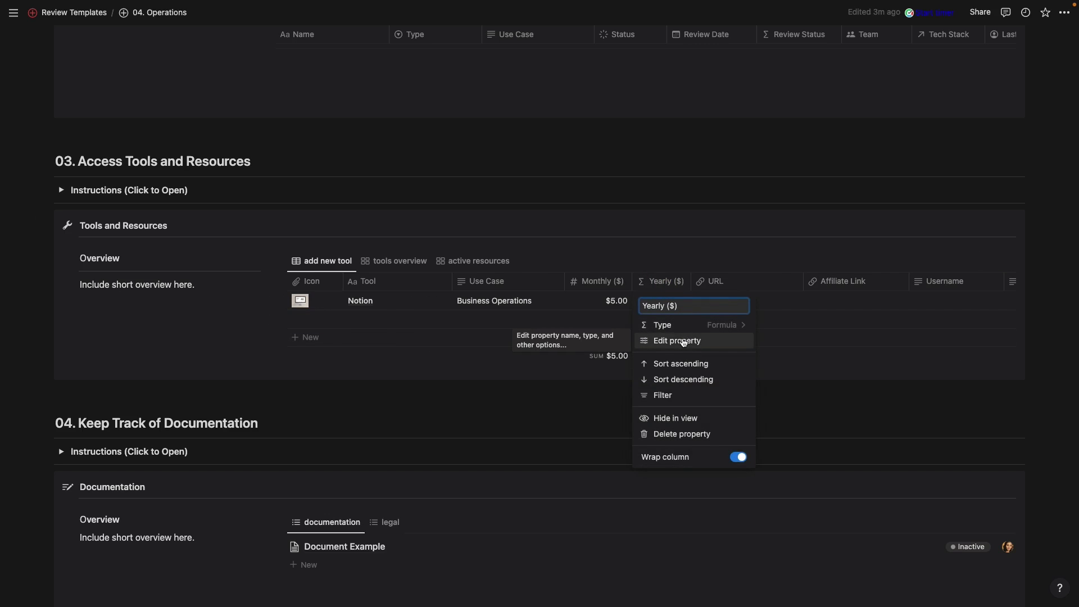
{"action": "left_click", "coordinate": [684, 341]}
{"action": "left_click", "coordinate": [993, 110]}
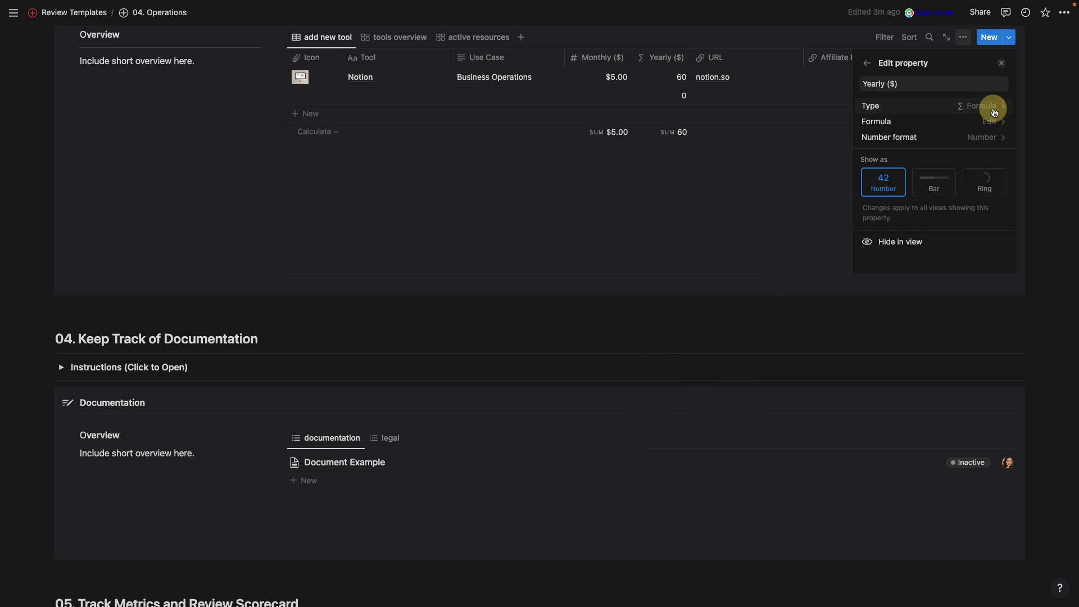
{"action": "left_click", "coordinate": [936, 142]}
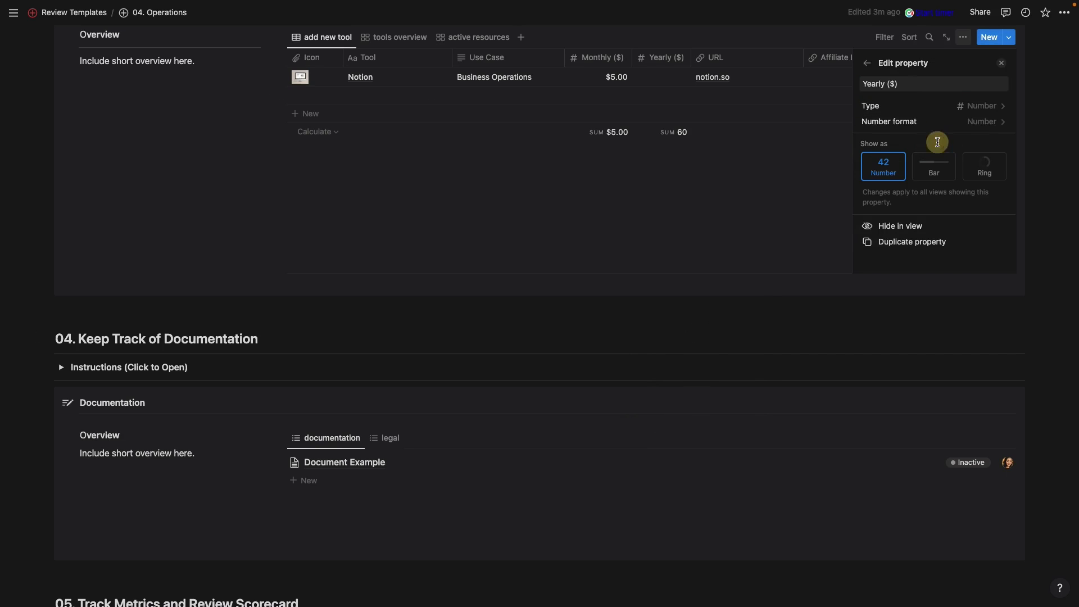
Set the Yearly ($) property's number format to US Dollar and check the column's calculation options
{"action": "left_click", "coordinate": [986, 124]}
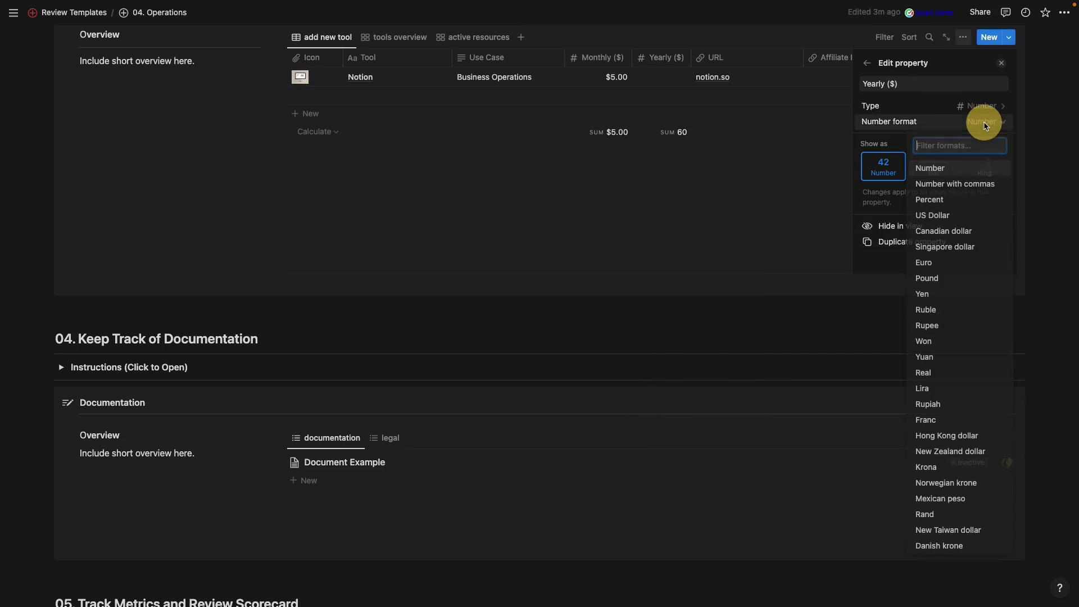
{"action": "left_click", "coordinate": [968, 220]}
{"action": "left_click", "coordinate": [674, 132]}
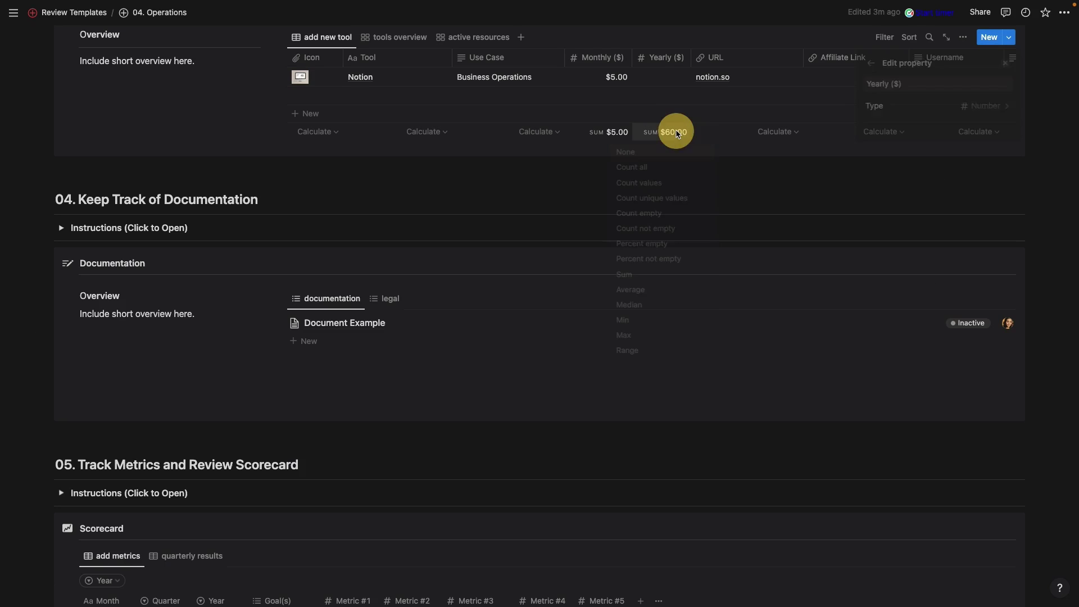
{"action": "left_click", "coordinate": [691, 116]}
Try linking the New SOP page in the Notion tool's SOPS relation, and unlink it again
{"action": "scroll", "coordinate": [694, 120], "scroll_direction": "up", "scroll_amount": 2}
{"action": "scroll", "coordinate": [694, 120], "scroll_direction": "up", "scroll_amount": 4}
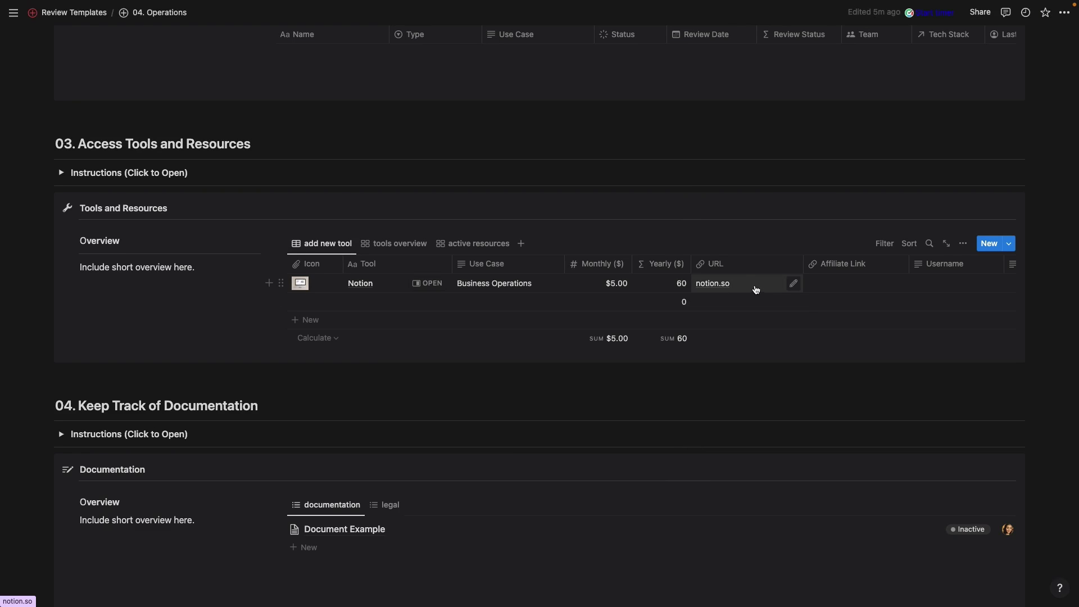
{"action": "scroll", "coordinate": [841, 284], "scroll_direction": "right", "scroll_amount": 5}
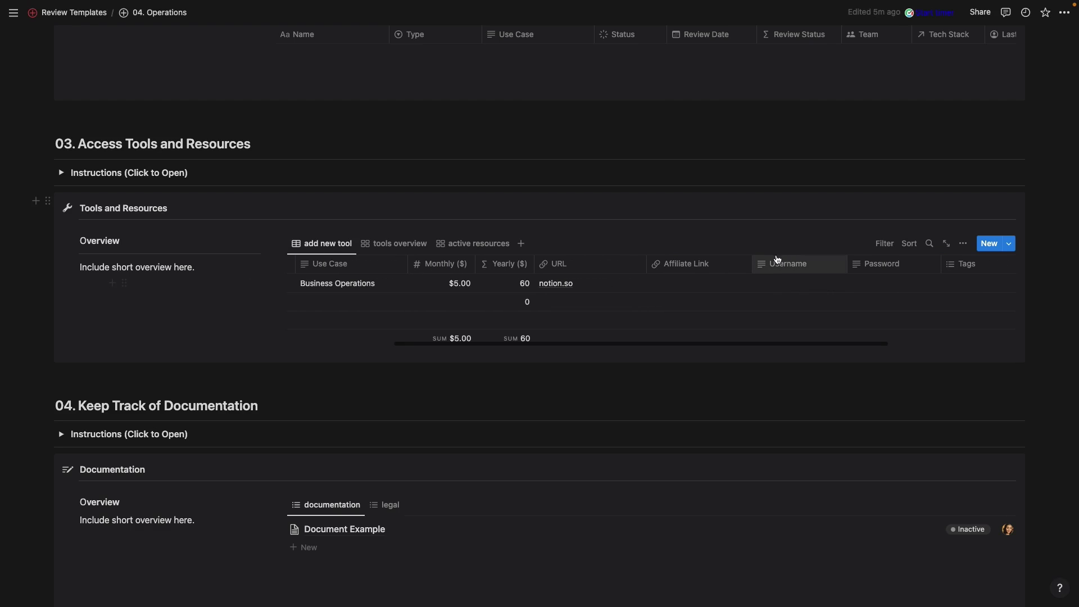
{"action": "scroll", "coordinate": [793, 286], "scroll_direction": "right", "scroll_amount": 6}
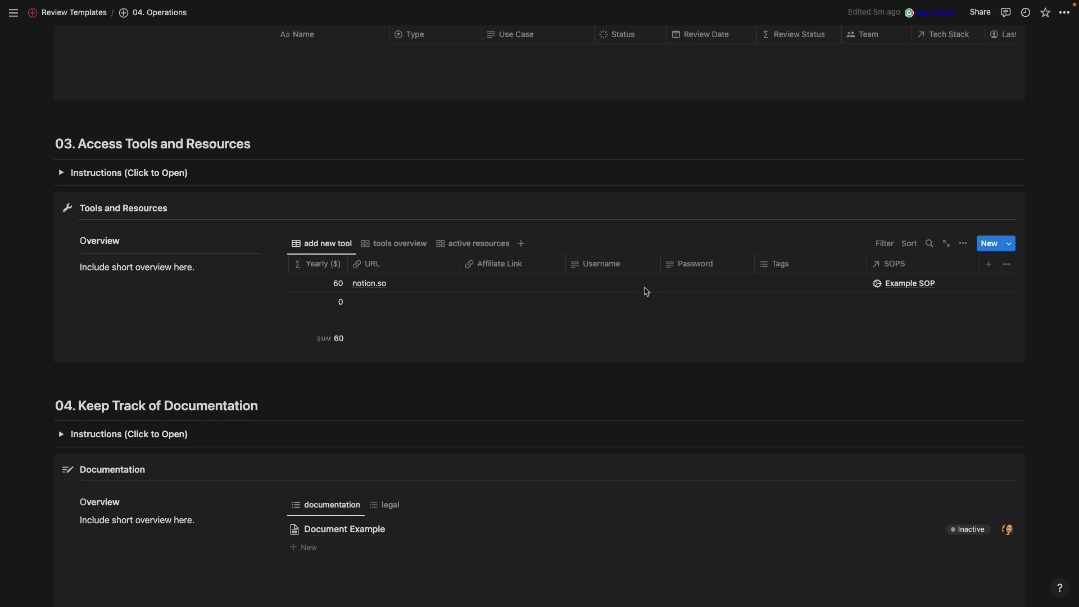
{"action": "scroll", "coordinate": [647, 291], "scroll_direction": "up", "scroll_amount": 1}
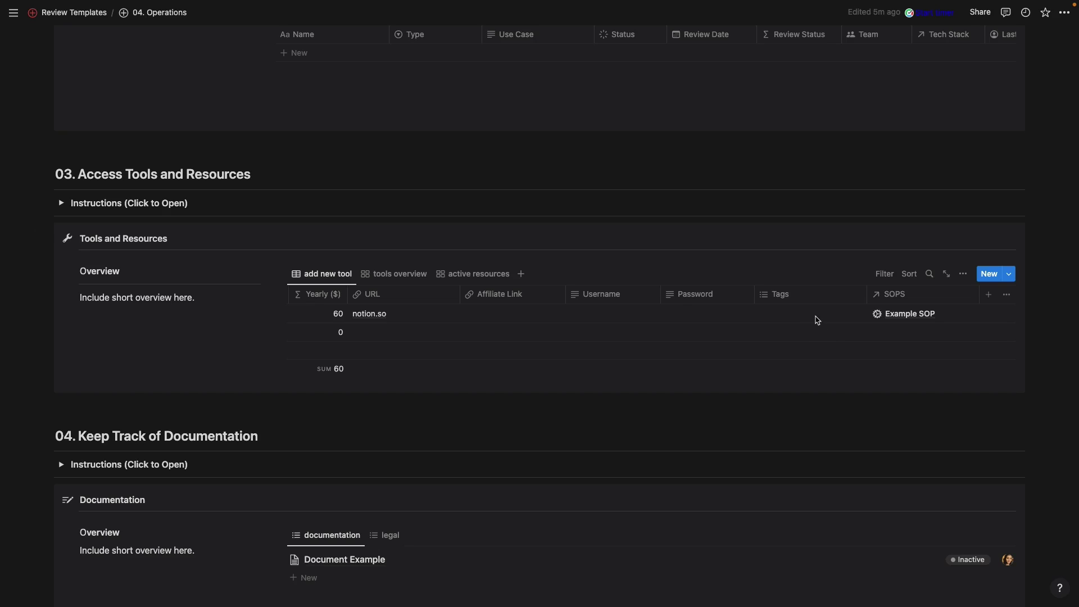
{"action": "left_click", "coordinate": [913, 323]}
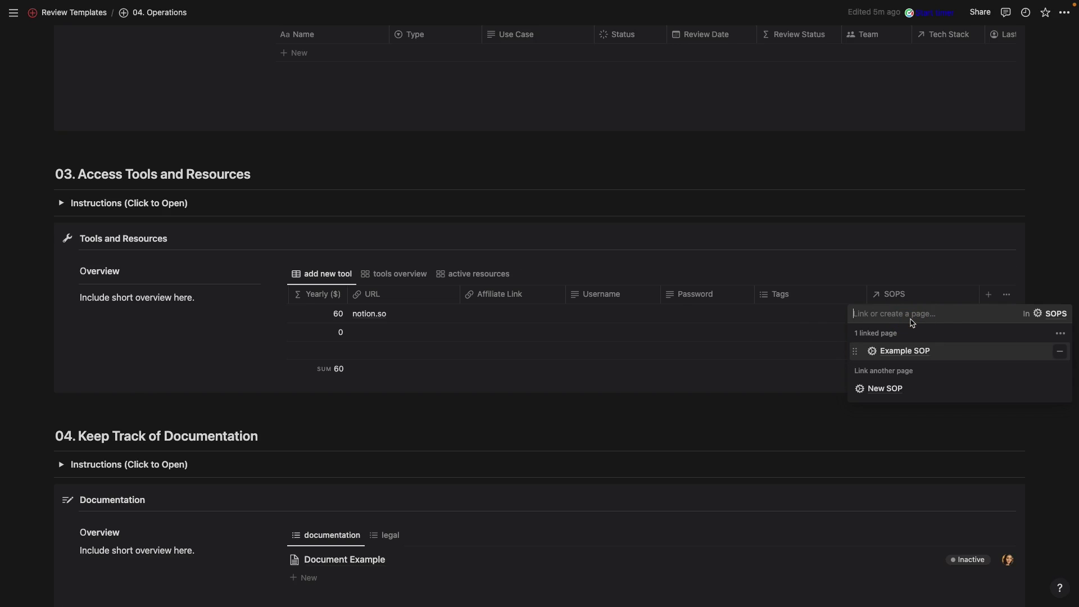
{"action": "left_click", "coordinate": [889, 389]}
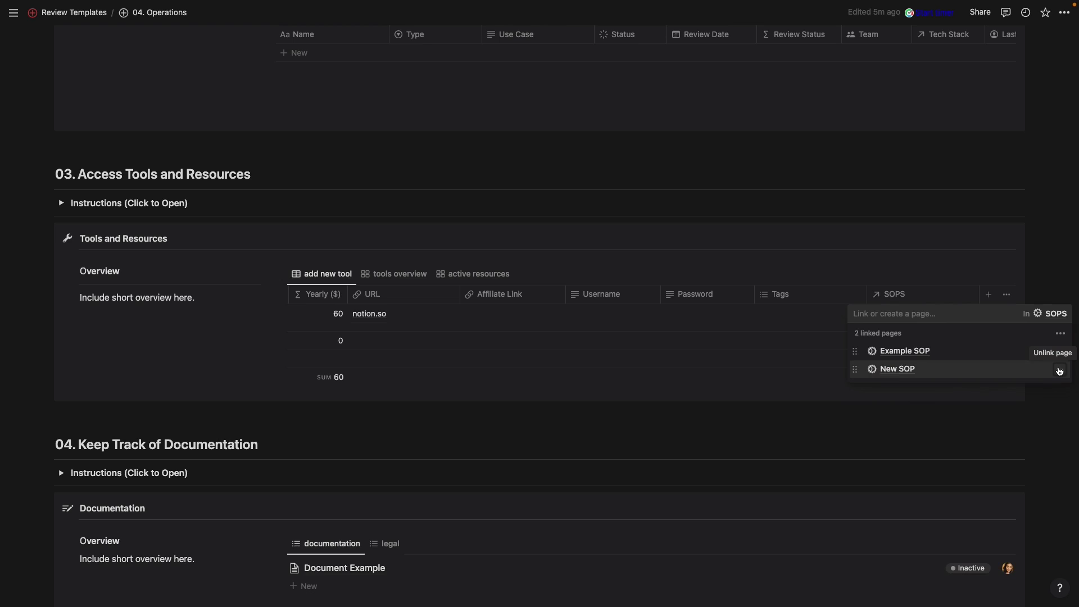
{"action": "left_click", "coordinate": [1060, 371]}
{"action": "left_click", "coordinate": [994, 375]}
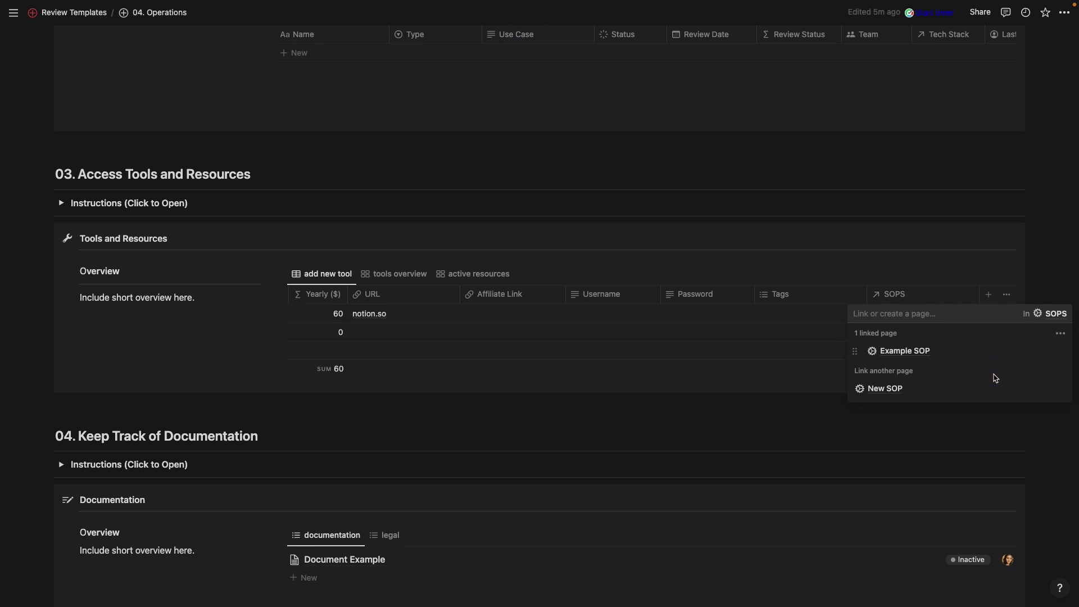
{"action": "left_click", "coordinate": [882, 389]}
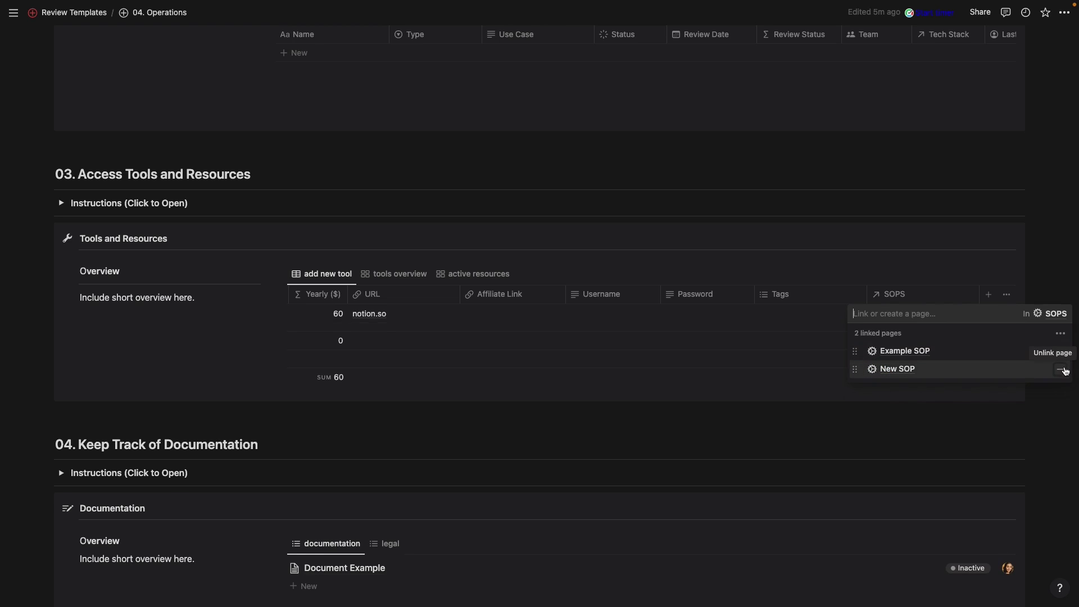
{"action": "left_click", "coordinate": [1062, 370]}
{"action": "left_click", "coordinate": [776, 260]}
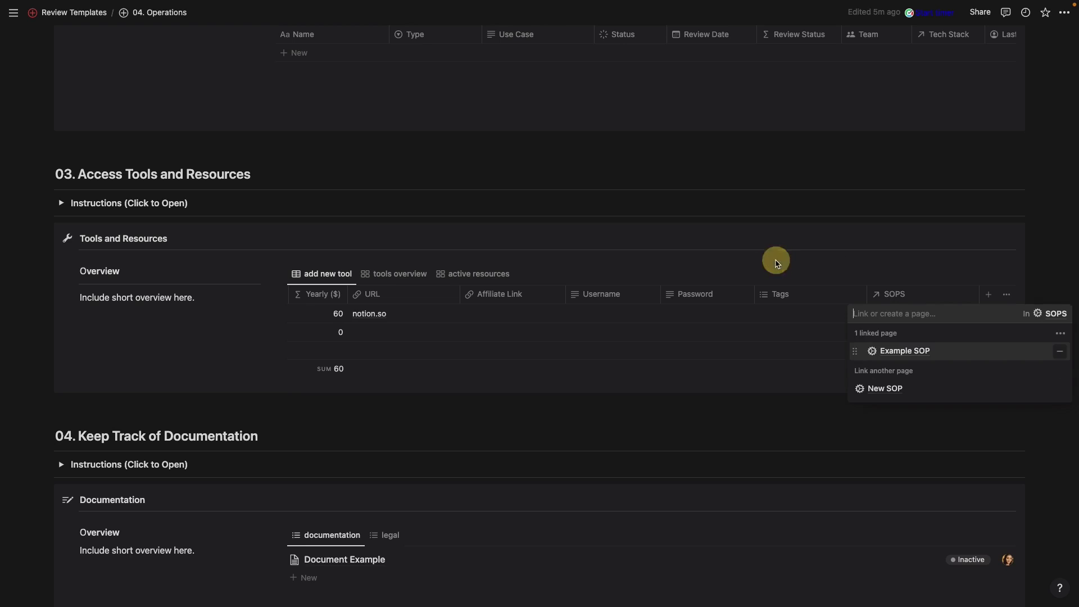
Display the tools overview gallery, check its view options and switch to the active resources view
{"action": "left_click", "coordinate": [392, 276]}
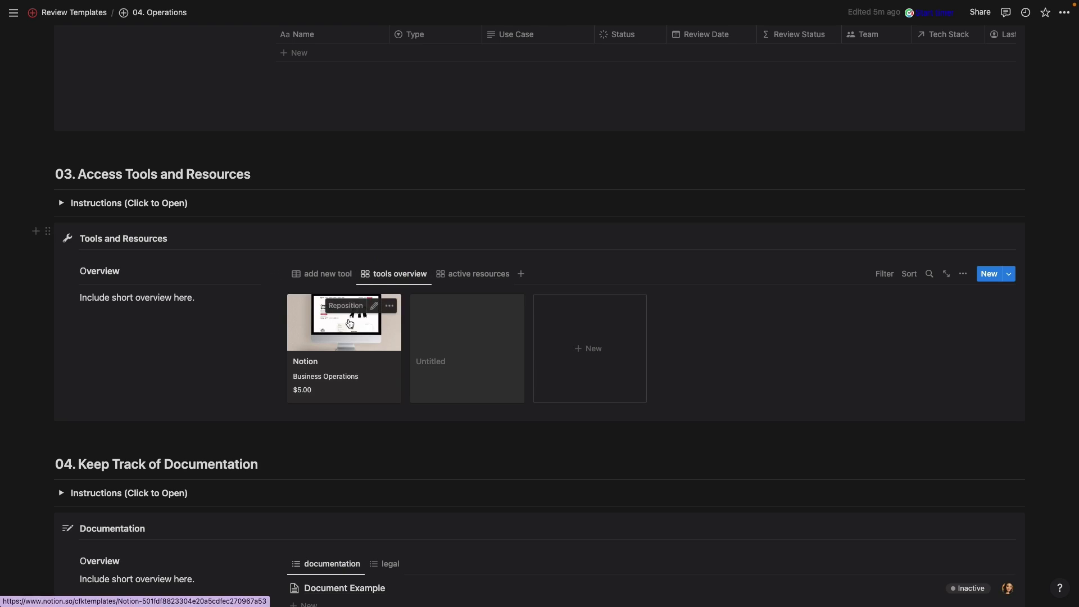
{"action": "left_click", "coordinate": [963, 275]}
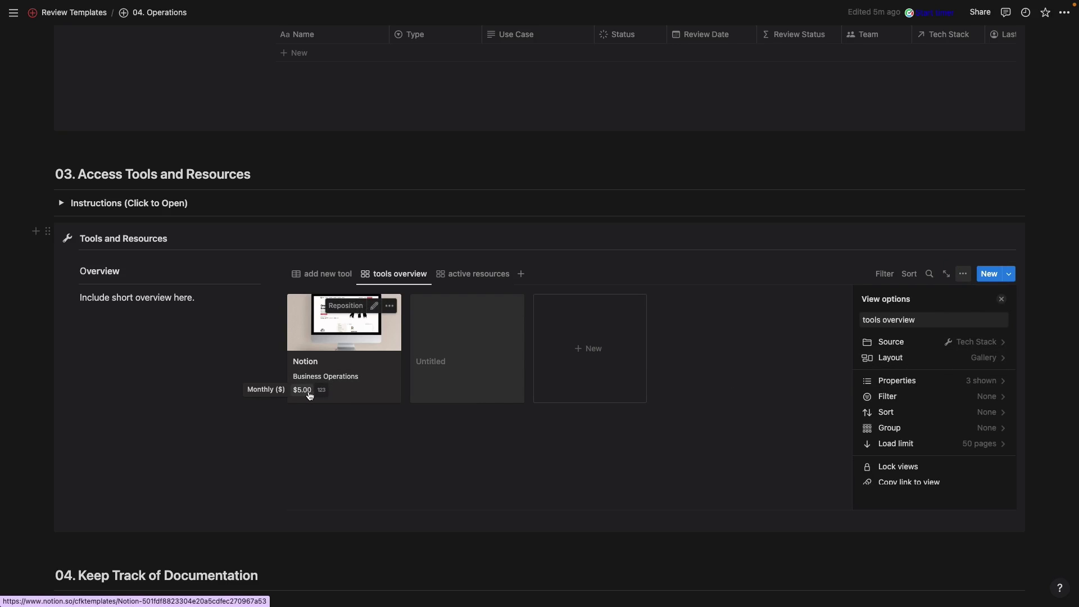
{"action": "left_click", "coordinate": [469, 280]}
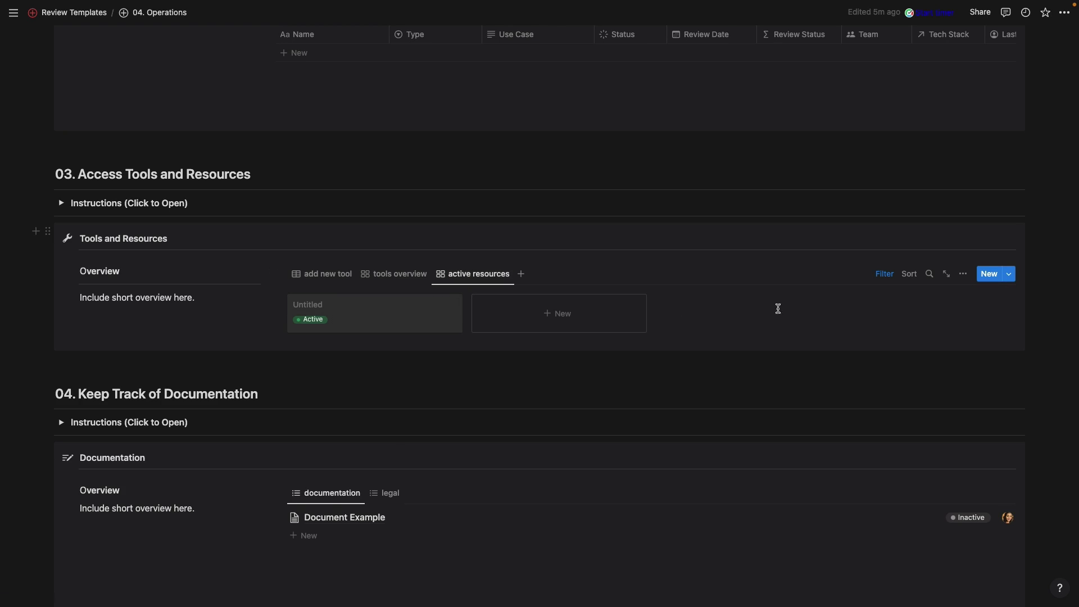
Change the layout of the active resources view to Table
{"action": "left_click", "coordinate": [963, 274]}
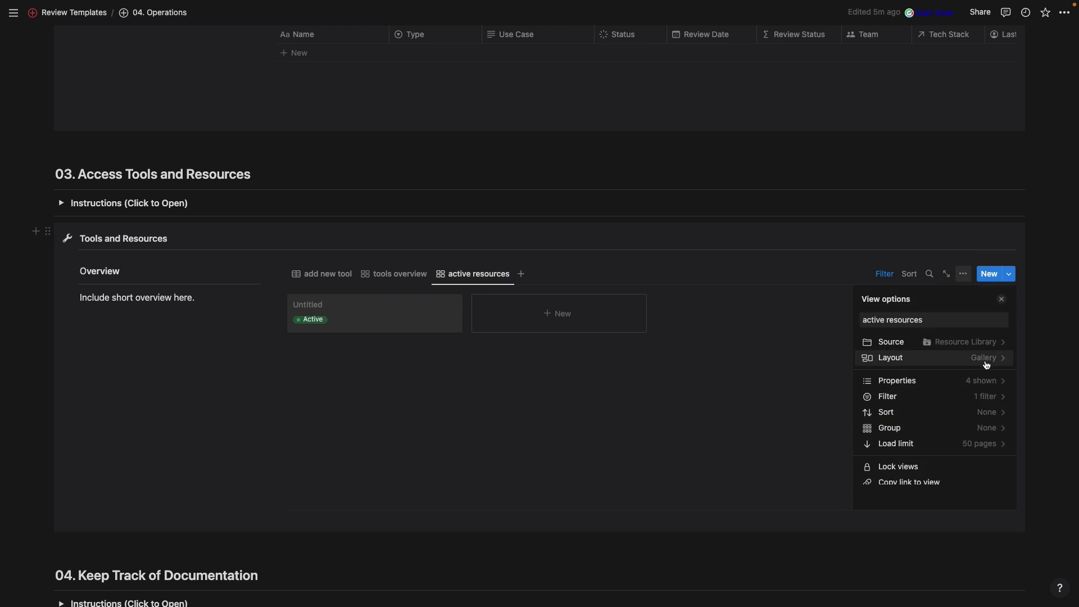
{"action": "left_click", "coordinate": [984, 359]}
{"action": "left_click", "coordinate": [893, 343]}
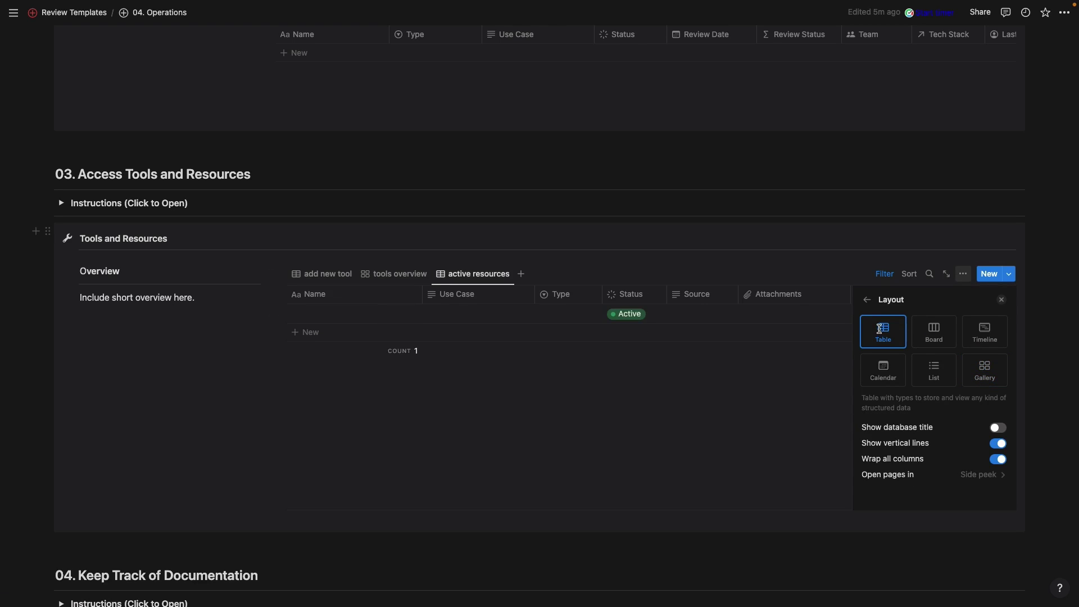
{"action": "left_click", "coordinate": [638, 267]}
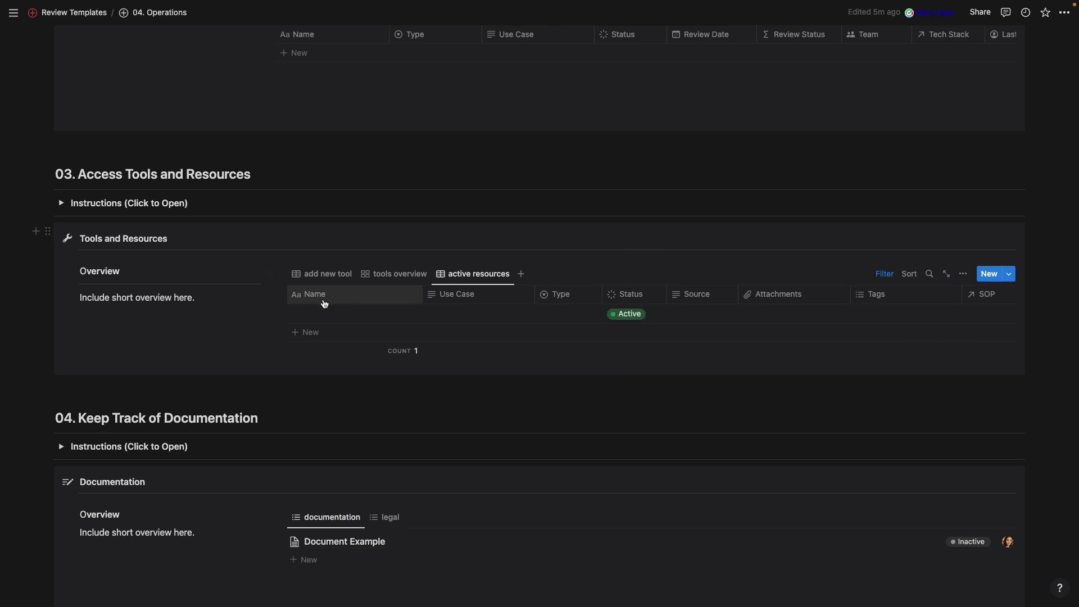
Check the Type options and the Status field of the untitled entry in the active resources table
{"action": "left_click", "coordinate": [566, 313]}
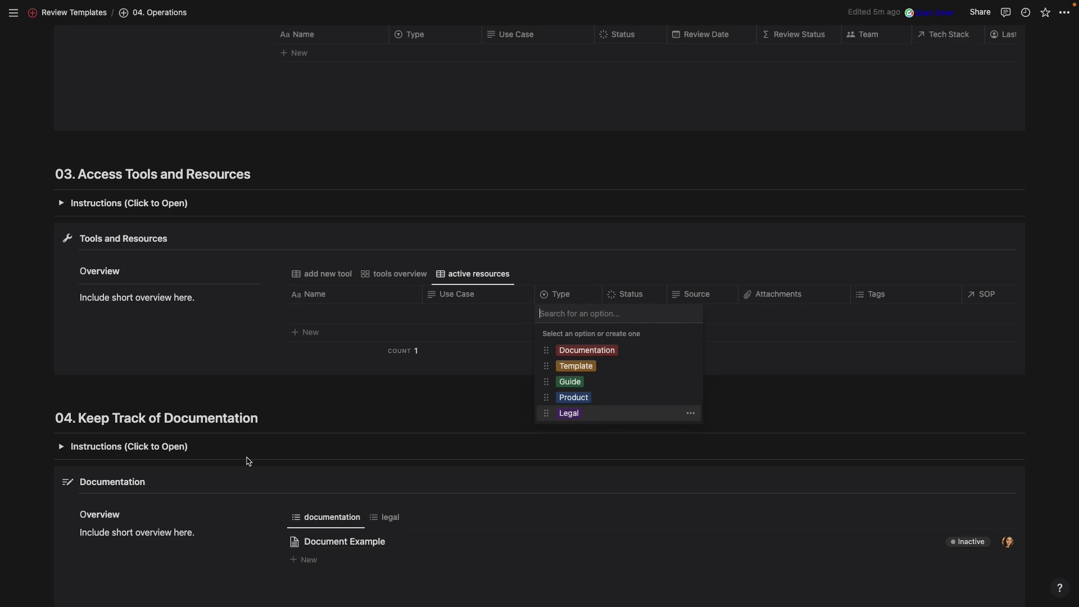
{"action": "left_click", "coordinate": [608, 255]}
{"action": "left_click", "coordinate": [636, 312]}
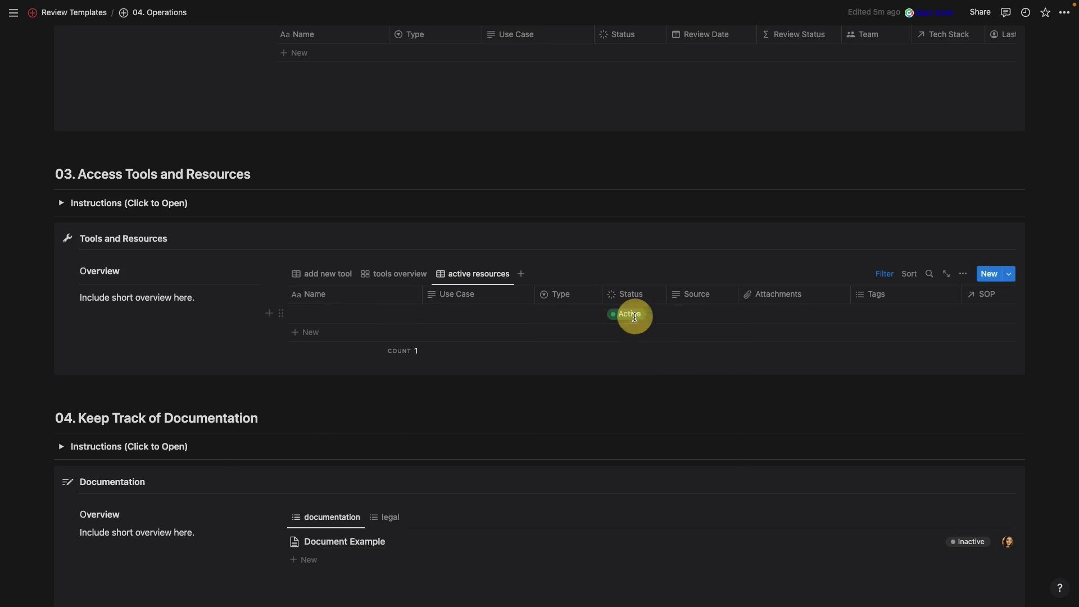
{"action": "left_click", "coordinate": [693, 242]}
Move the Review Date and Review Status columns between SOP and Last edited time in the active resources table
{"action": "scroll", "coordinate": [919, 312], "scroll_direction": "right", "scroll_amount": 3}
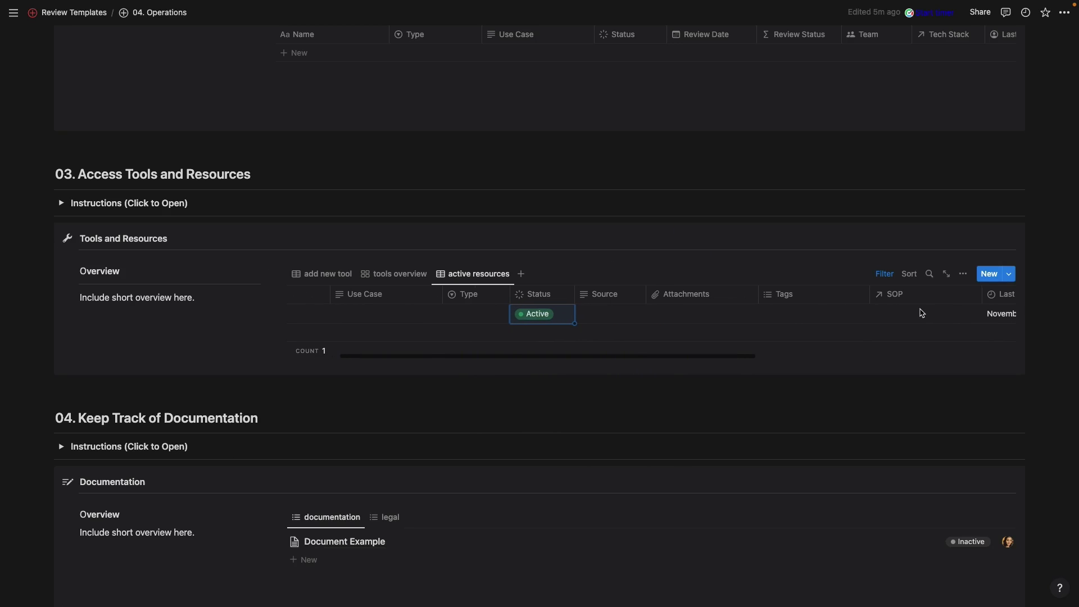
{"action": "scroll", "coordinate": [926, 320], "scroll_direction": "right", "scroll_amount": 5}
{"action": "scroll", "coordinate": [928, 321], "scroll_direction": "right", "scroll_amount": 6}
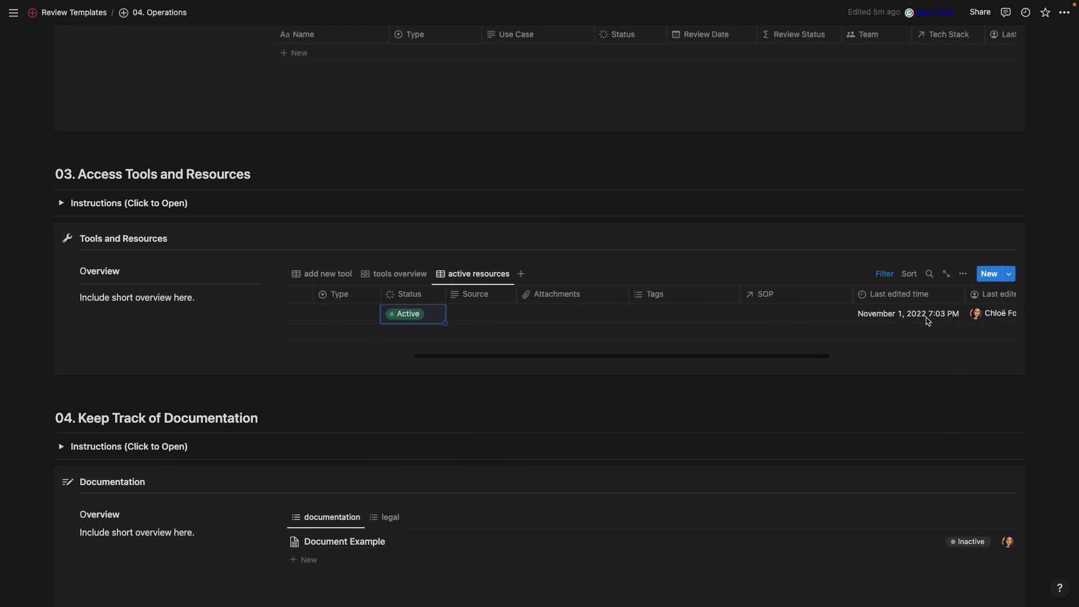
{"action": "scroll", "coordinate": [928, 321], "scroll_direction": "right", "scroll_amount": 6}
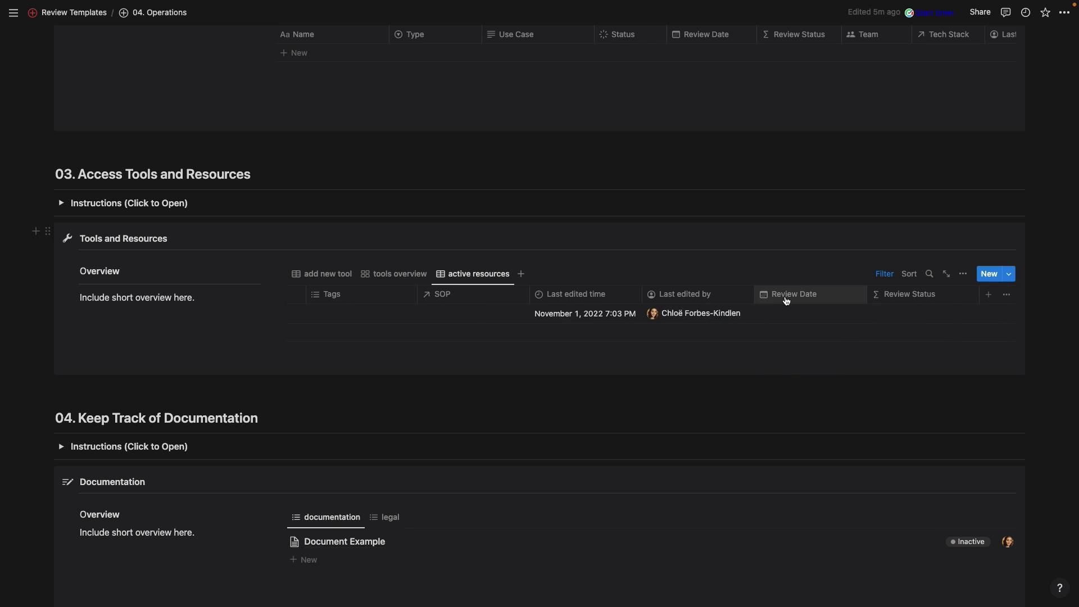
{"action": "left_click_drag", "start_coordinate": [787, 297], "coordinate": [590, 297]}
{"action": "left_click_drag", "start_coordinate": [927, 296], "coordinate": [674, 296]}
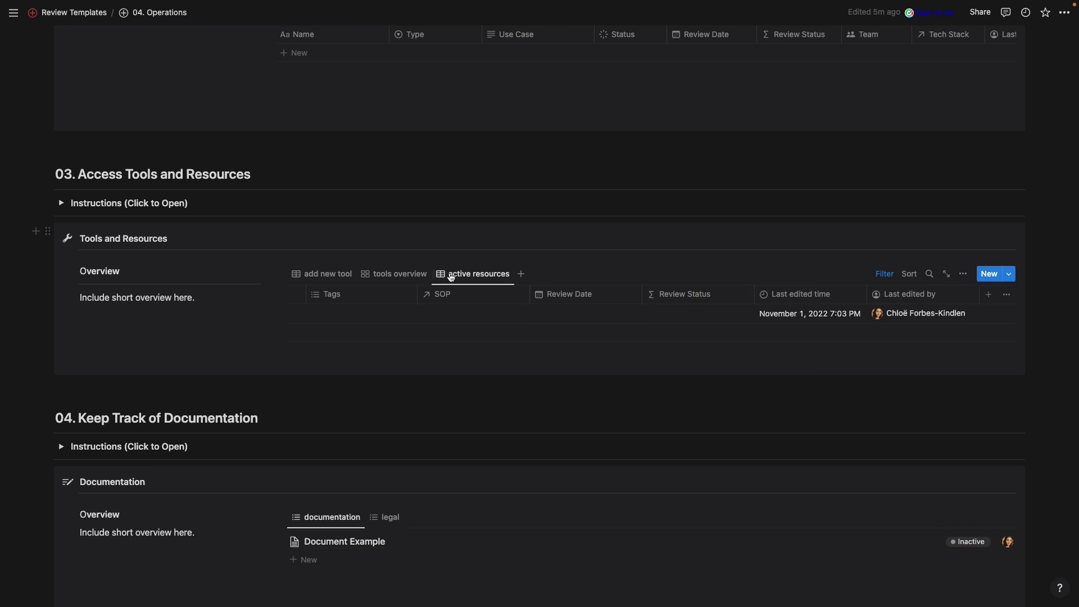
Go to the Documentation section and display its legal view
{"action": "scroll", "coordinate": [347, 313], "scroll_direction": "left", "scroll_amount": 8}
{"action": "left_click", "coordinate": [347, 313]}
{"action": "scroll", "coordinate": [348, 316], "scroll_direction": "down", "scroll_amount": 5}
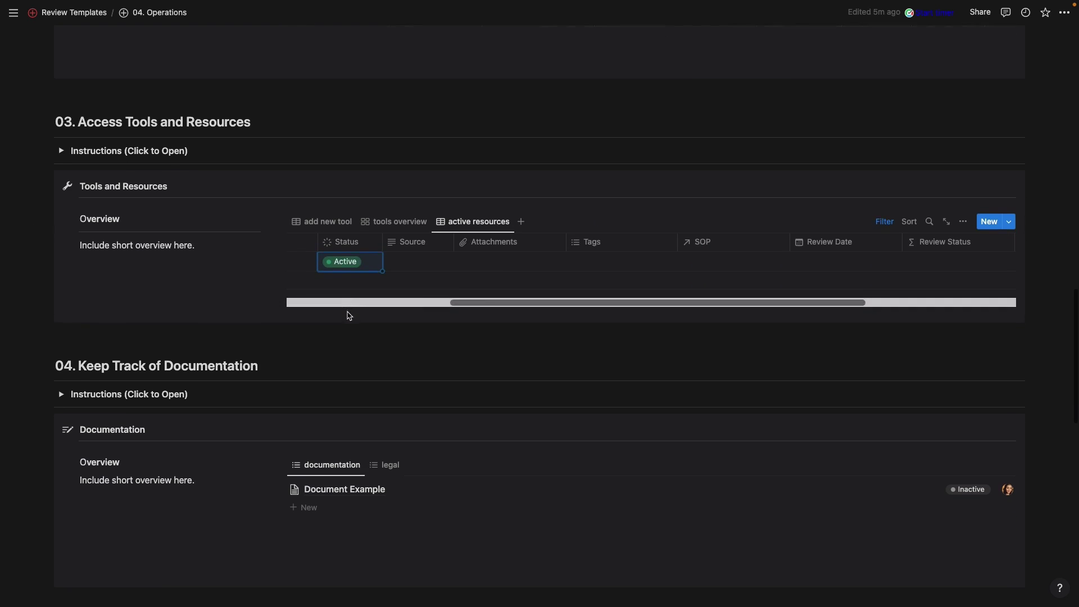
{"action": "scroll", "coordinate": [348, 316], "scroll_direction": "down", "scroll_amount": 1}
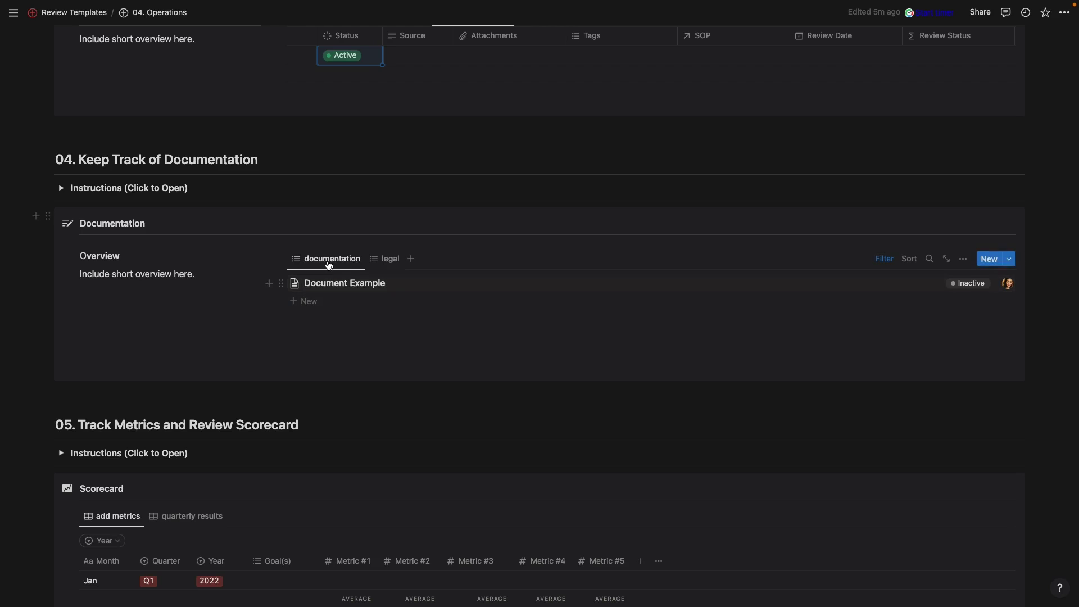
{"action": "left_click", "coordinate": [390, 259]}
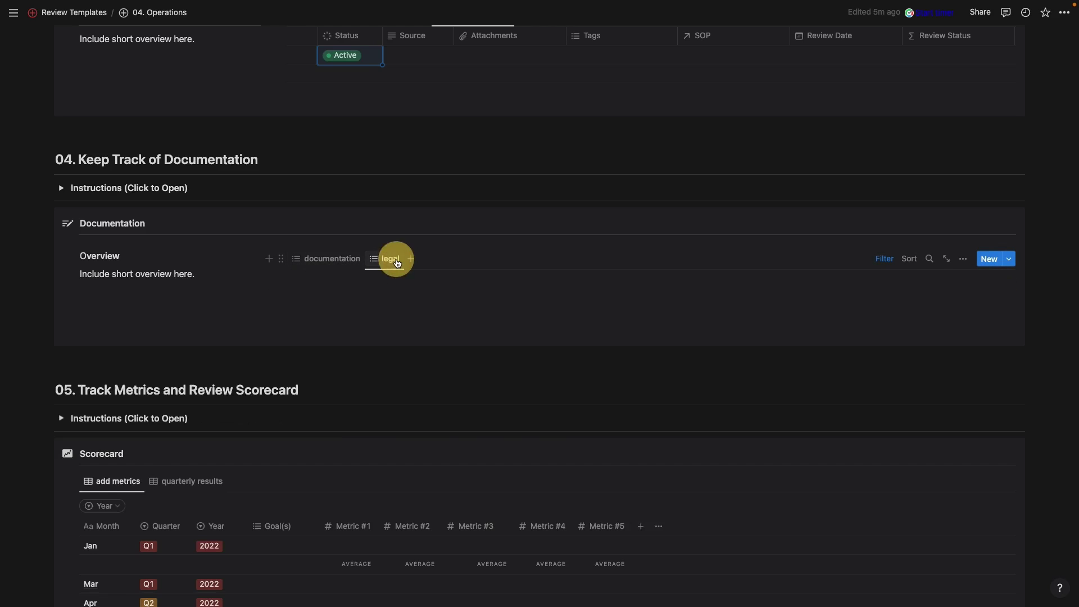
{"action": "left_click", "coordinate": [334, 266]}
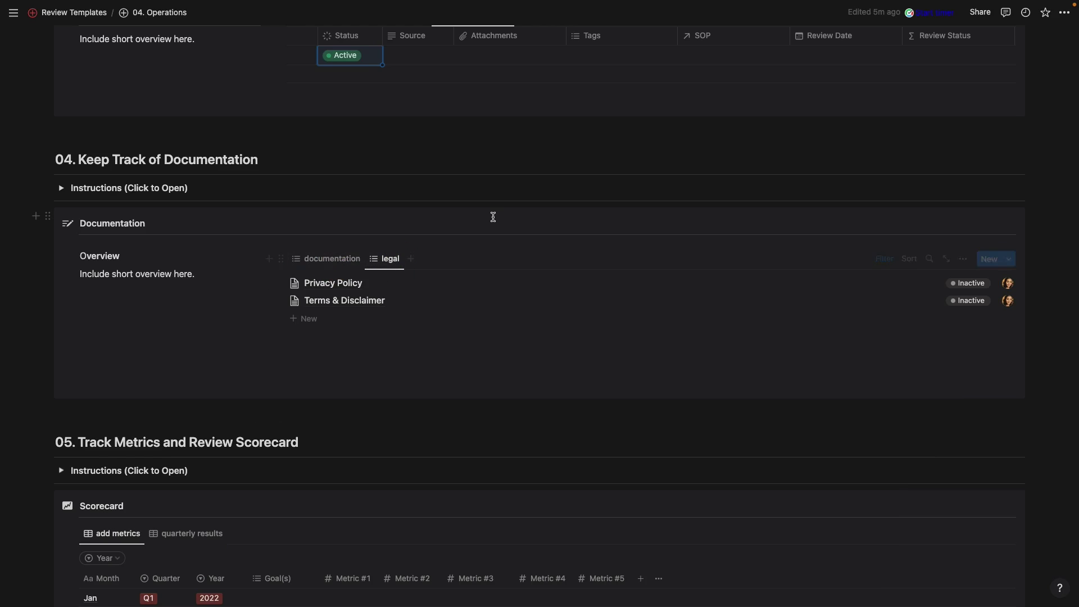
Recheck the Type options in the active resources table and switch the Documentation section to its documentation view
{"action": "scroll", "coordinate": [492, 218], "scroll_direction": "up", "scroll_amount": 5}
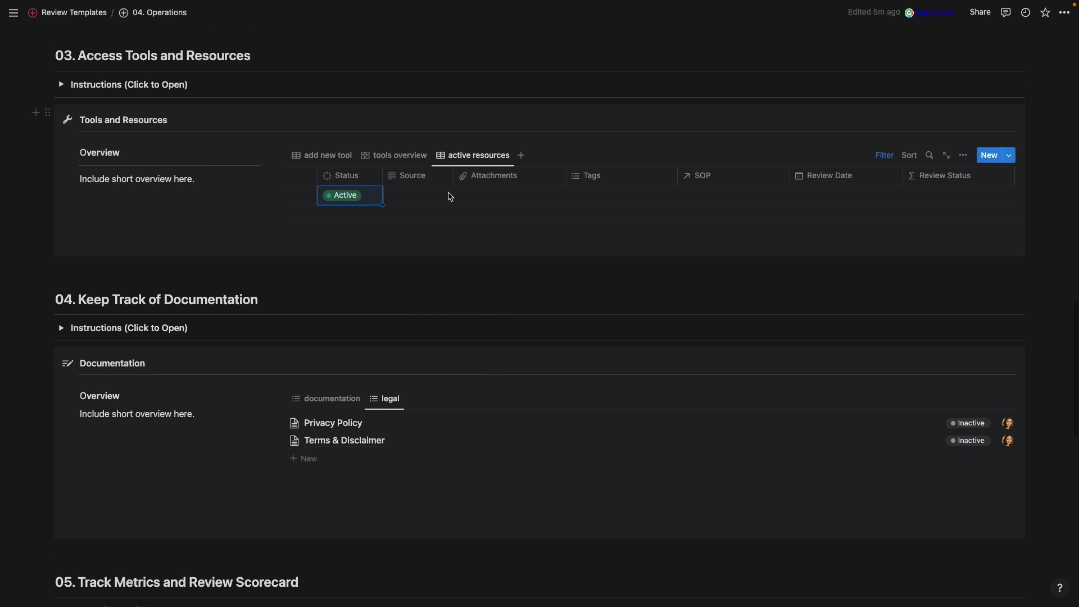
{"action": "scroll", "coordinate": [488, 213], "scroll_direction": "left", "scroll_amount": 5}
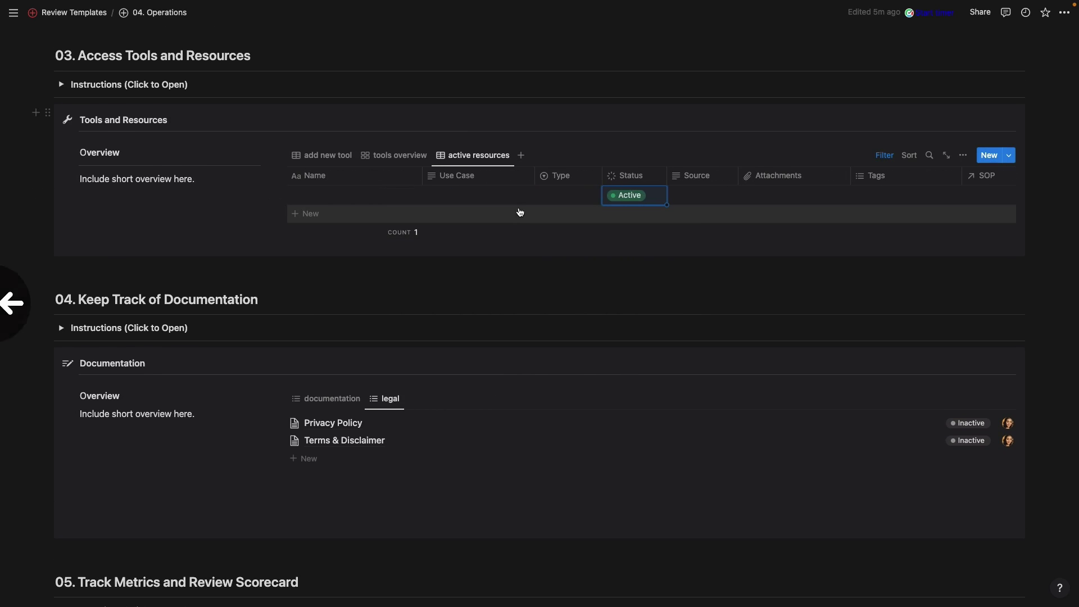
{"action": "left_click", "coordinate": [566, 202]}
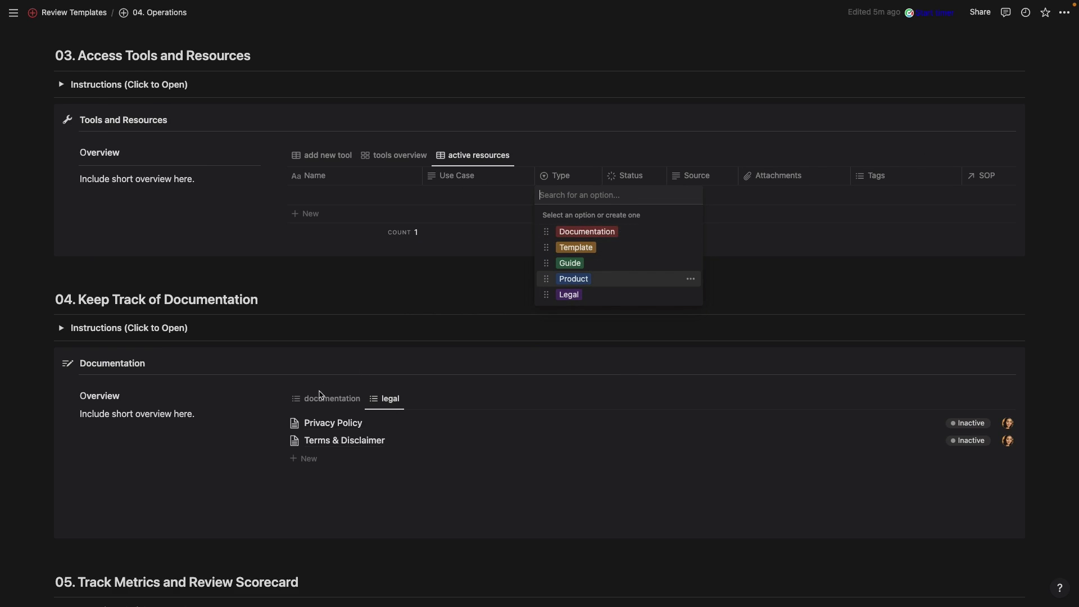
{"action": "left_click", "coordinate": [321, 398]}
{"action": "left_click", "coordinate": [322, 400]}
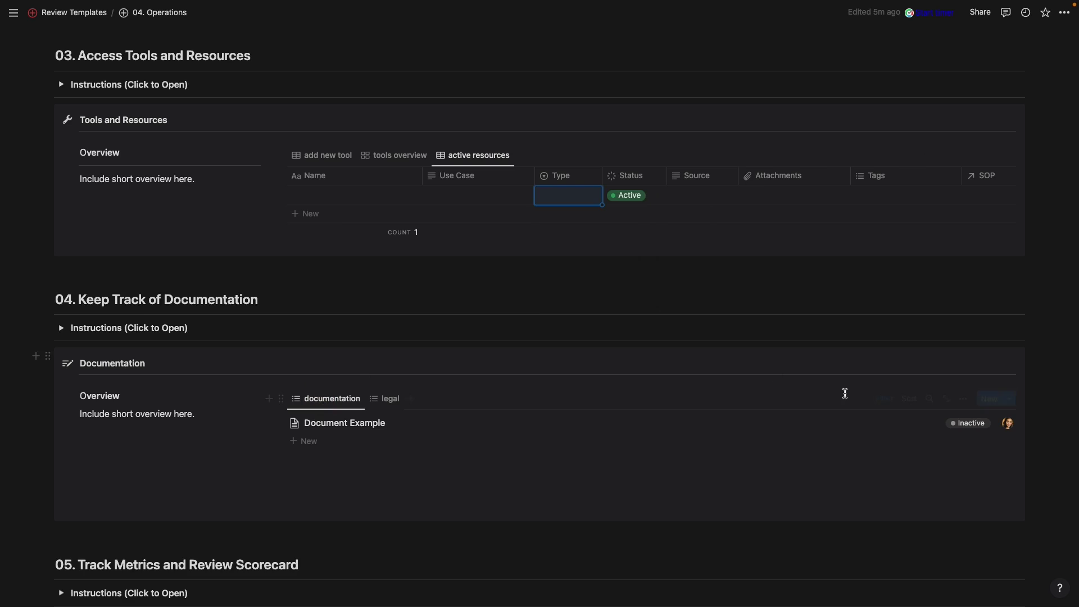
Check the documentation view's layout choices and show the options of its Type filter
{"action": "left_click", "coordinate": [963, 398]}
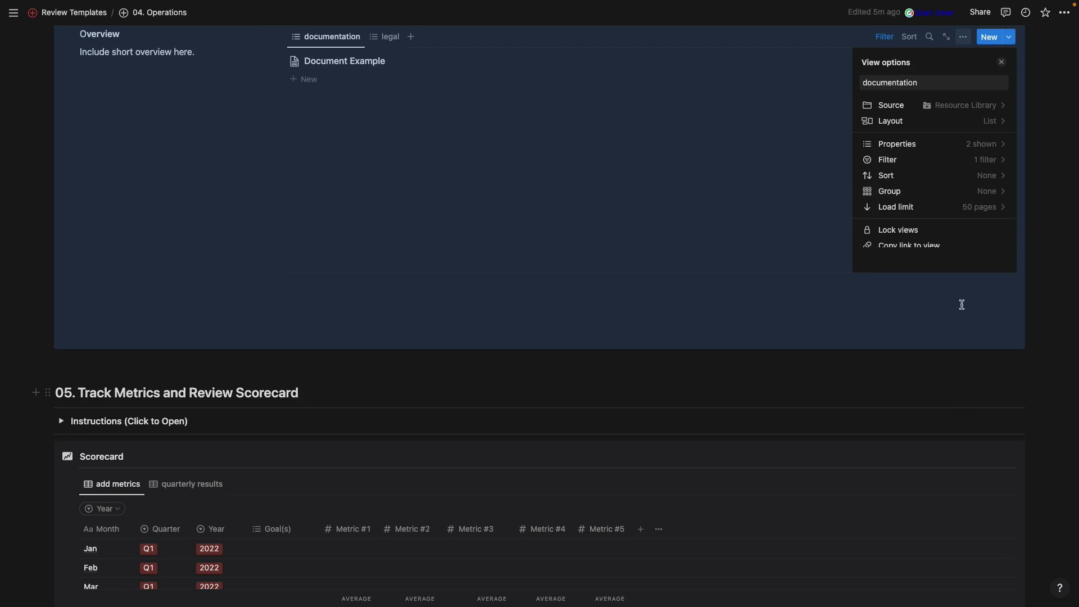
{"action": "left_click", "coordinate": [990, 120]}
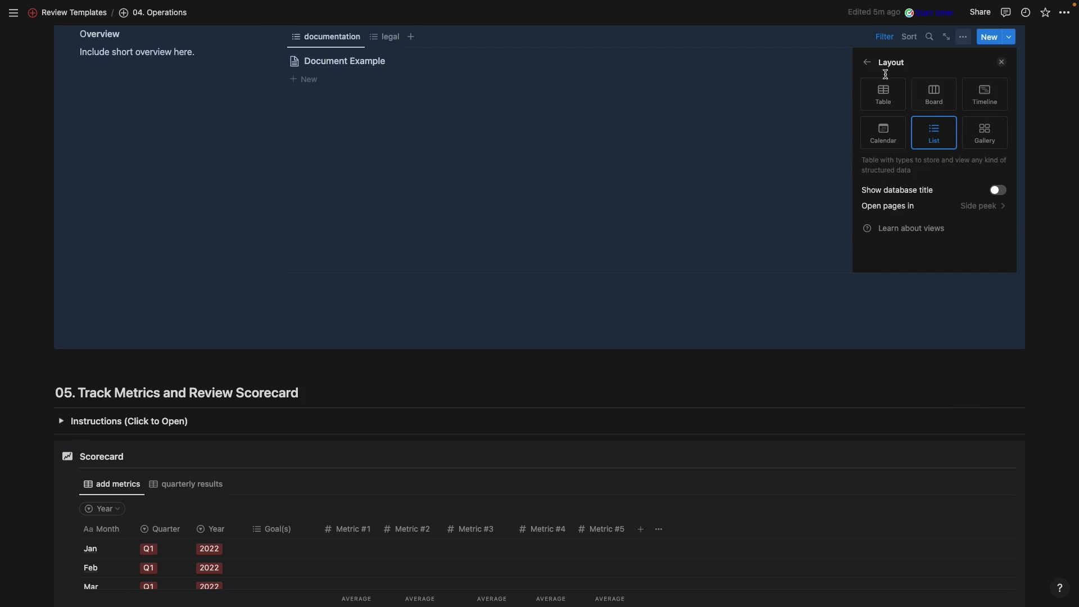
{"action": "left_click", "coordinate": [868, 63]}
{"action": "left_click", "coordinate": [884, 37]}
{"action": "scroll", "coordinate": [777, 116], "scroll_direction": "up", "scroll_amount": 4}
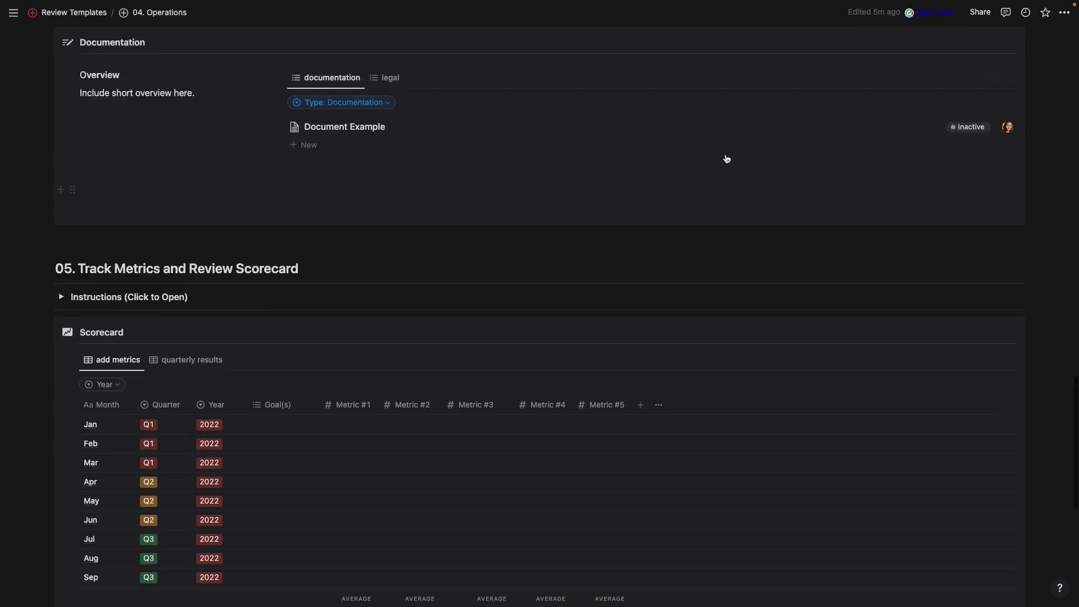
{"action": "scroll", "coordinate": [727, 159], "scroll_direction": "up", "scroll_amount": 3}
{"action": "left_click", "coordinate": [366, 239]}
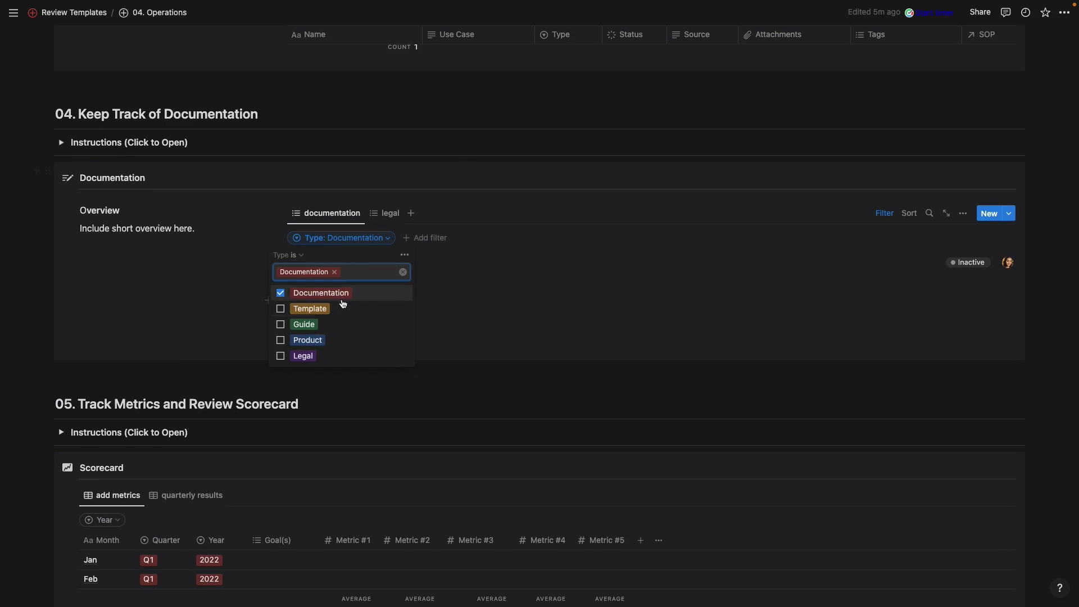
Compare the Documentation section's legal and documentation views, finishing on the legal view
{"action": "left_click", "coordinate": [387, 213]}
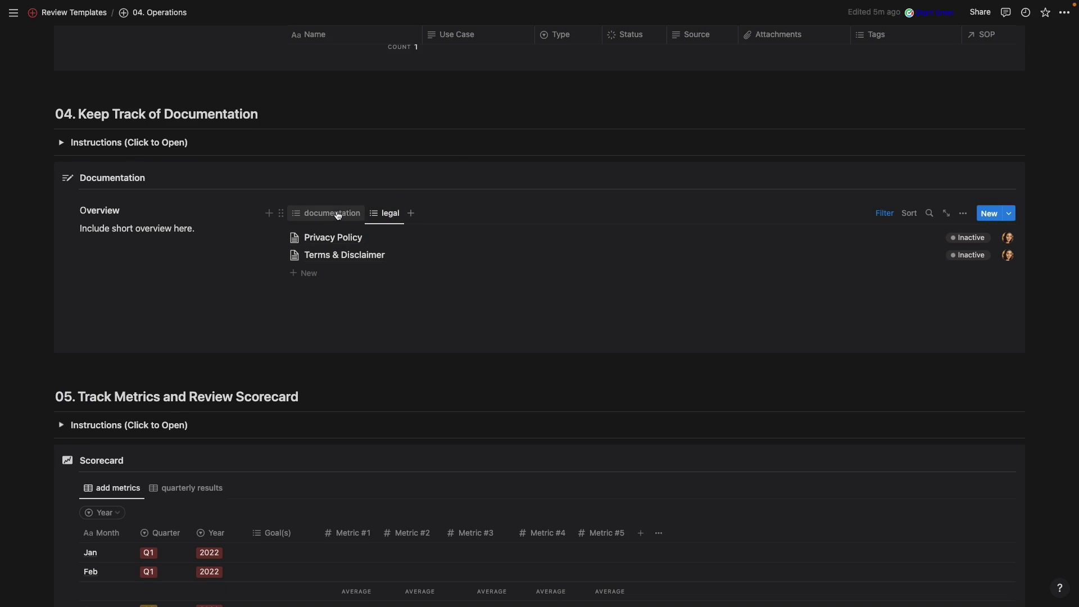
{"action": "left_click", "coordinate": [337, 214]}
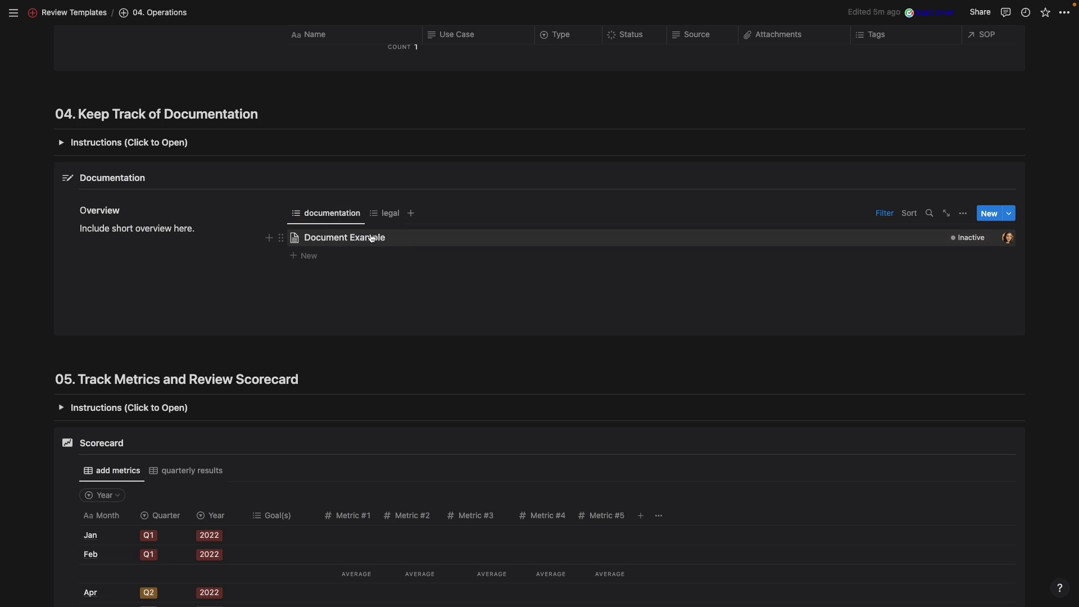
{"action": "left_click", "coordinate": [385, 213]}
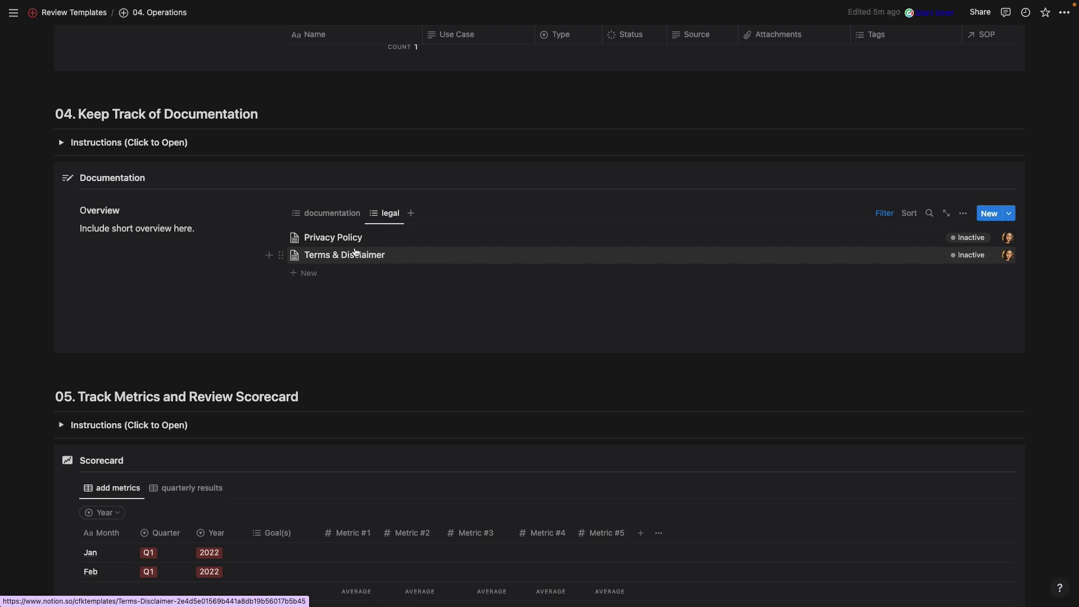
Go to the Scorecard's add metrics view and check the Year options of the Jan row
{"action": "scroll", "coordinate": [355, 252], "scroll_direction": "up", "scroll_amount": 10}
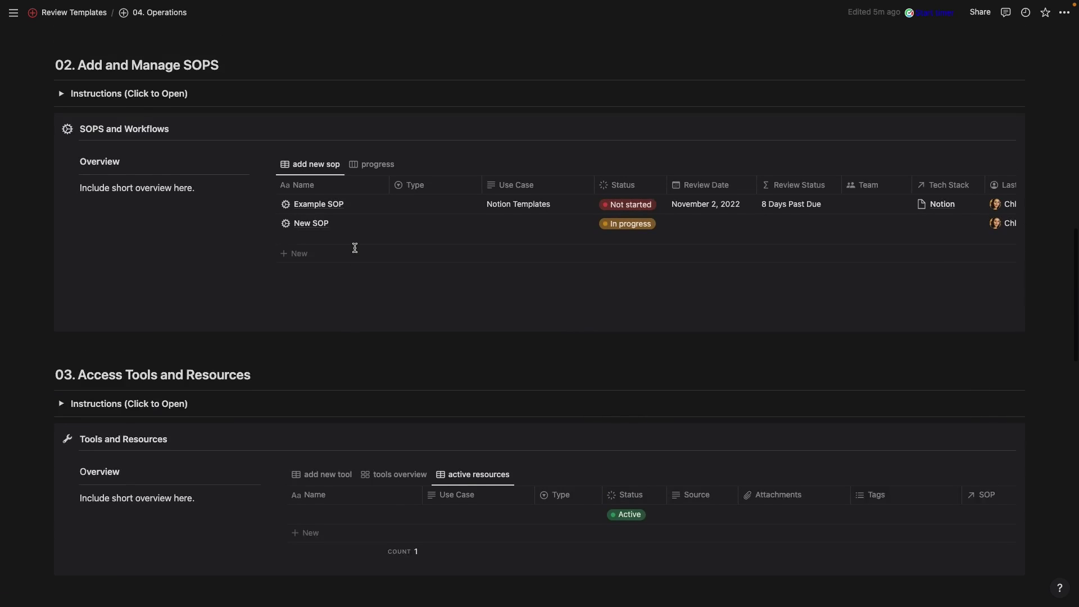
{"action": "scroll", "coordinate": [355, 252], "scroll_direction": "down", "scroll_amount": 7}
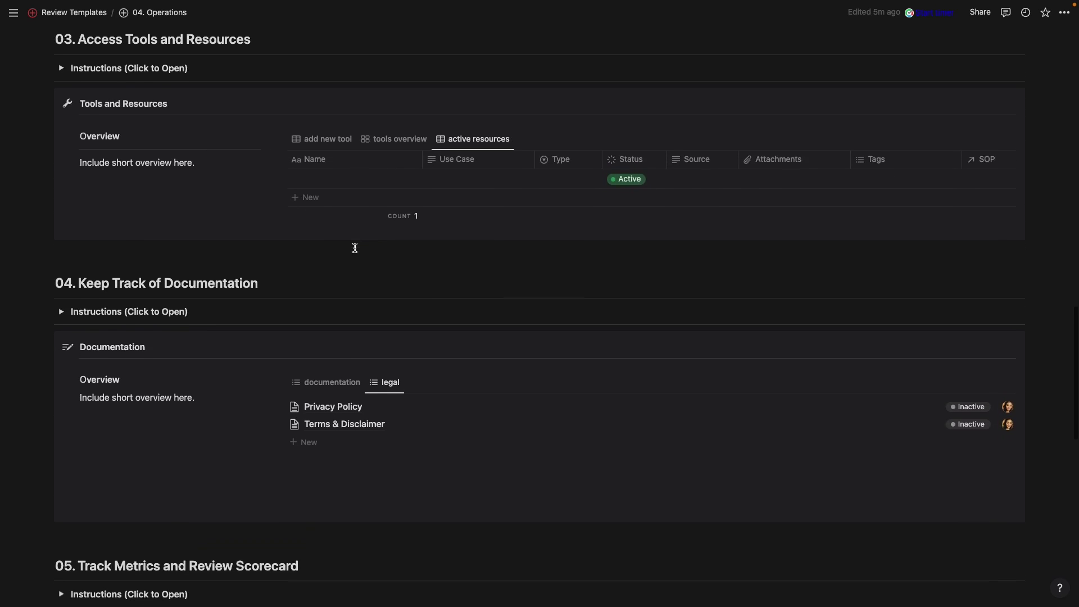
{"action": "scroll", "coordinate": [356, 248], "scroll_direction": "down", "scroll_amount": 1}
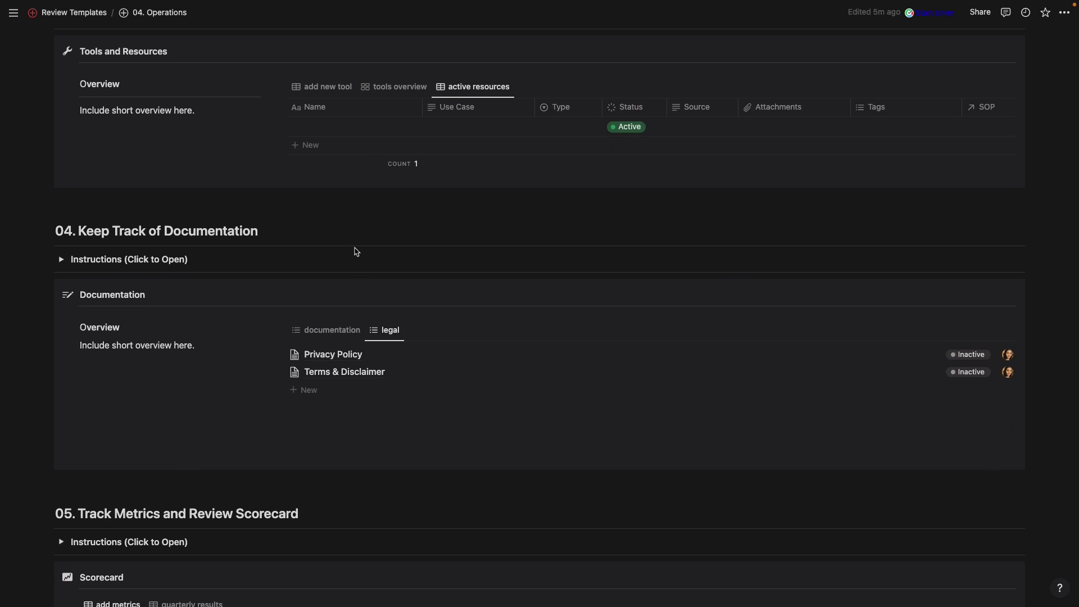
{"action": "scroll", "coordinate": [356, 251], "scroll_direction": "down", "scroll_amount": 5}
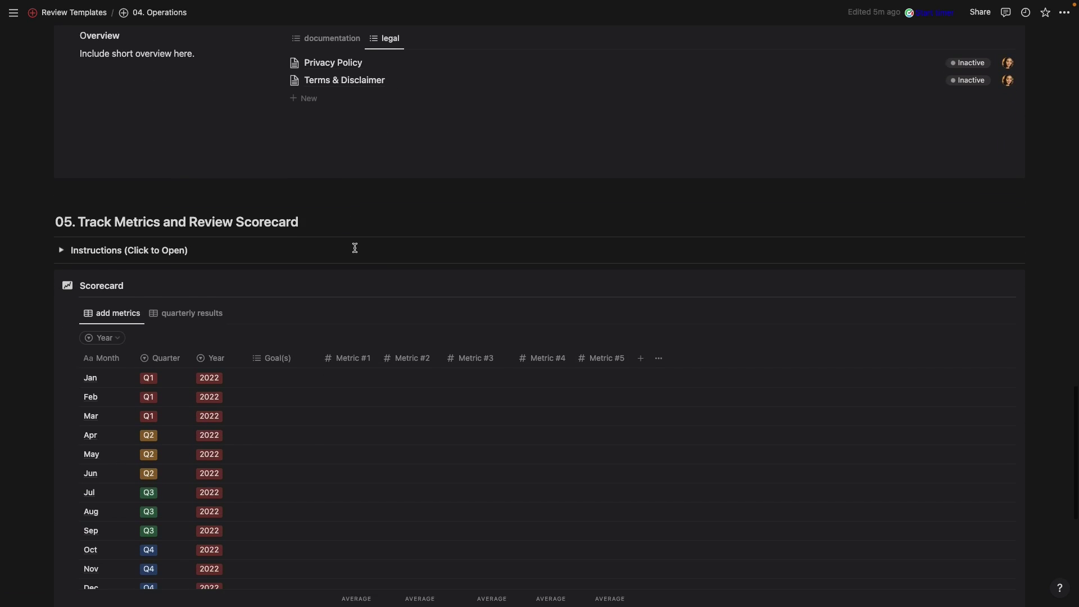
{"action": "scroll", "coordinate": [356, 248], "scroll_direction": "down", "scroll_amount": 3}
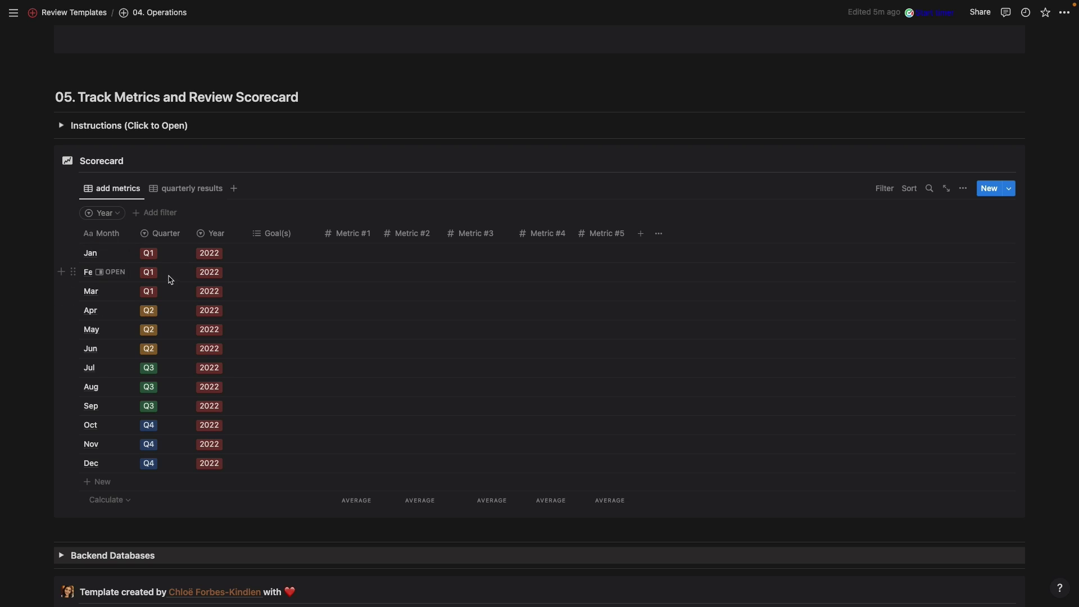
{"action": "left_click", "coordinate": [218, 256]}
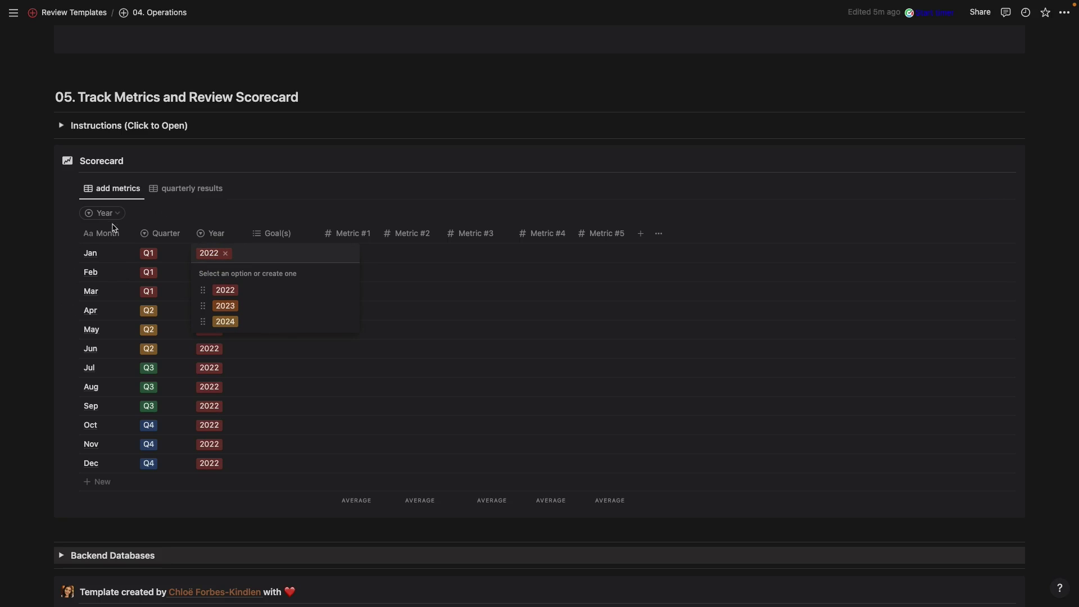
{"action": "left_click", "coordinate": [235, 213]}
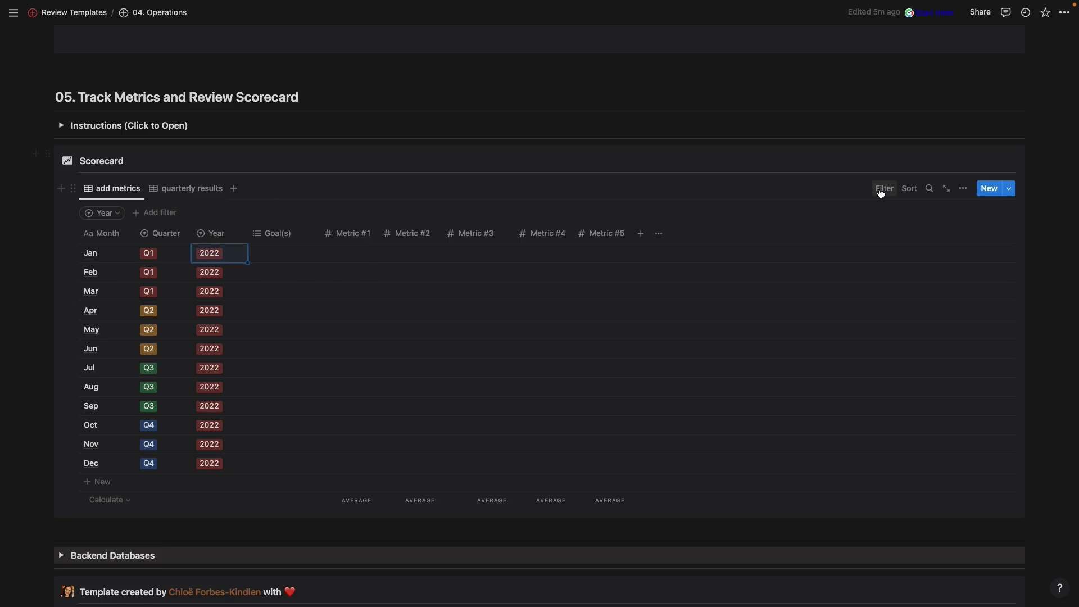
Show the options of the Scorecard's Year filter and check the Goal(s) field of the Jan row
{"action": "left_click", "coordinate": [883, 191]}
{"action": "left_click", "coordinate": [881, 193]}
{"action": "left_click", "coordinate": [102, 213]}
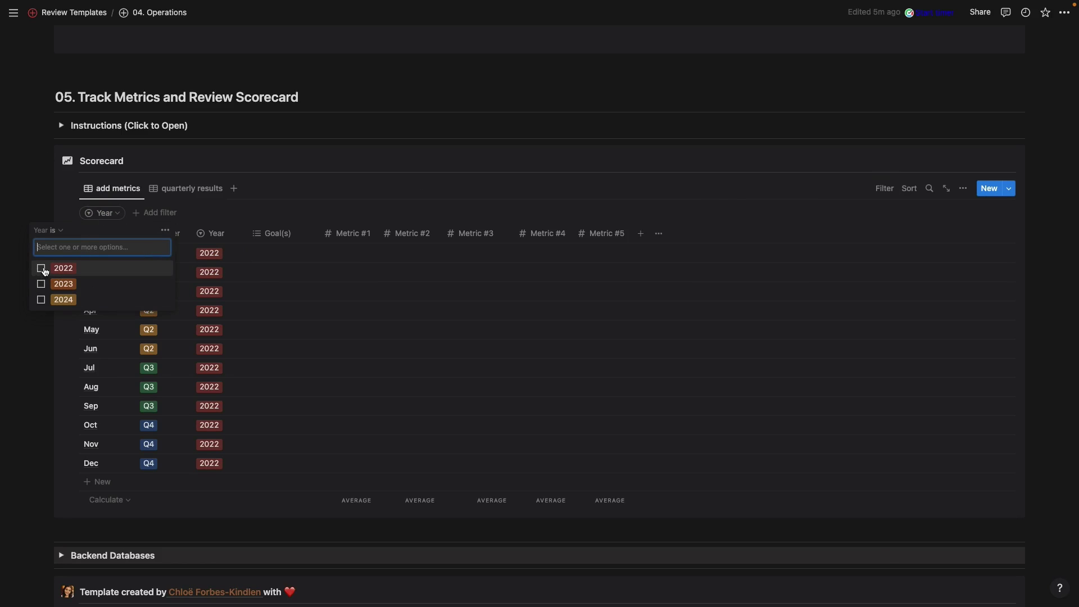
{"action": "left_click", "coordinate": [189, 211]}
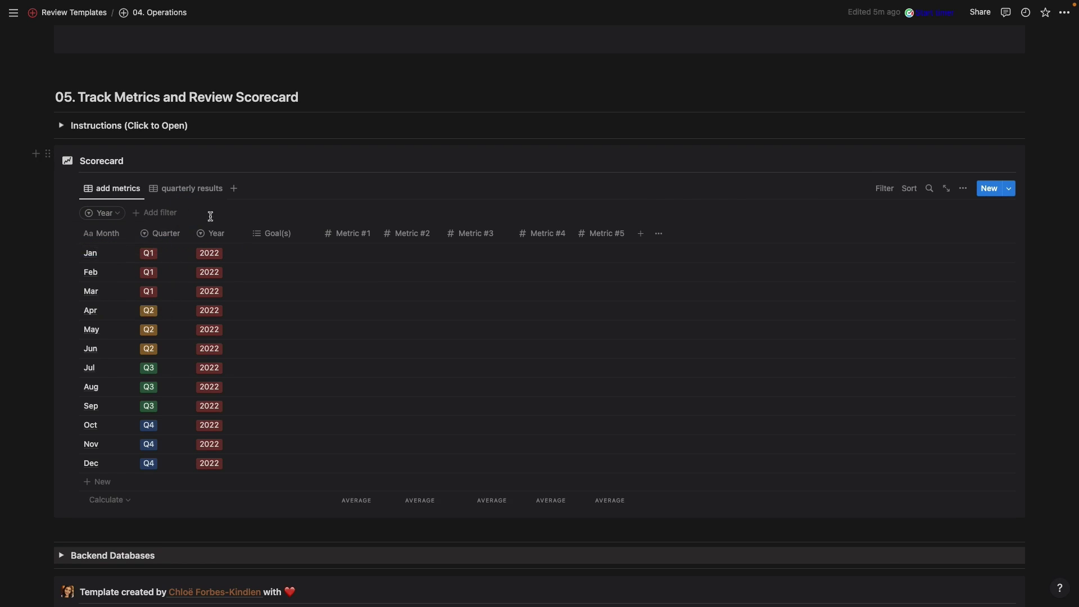
{"action": "left_click", "coordinate": [279, 256]}
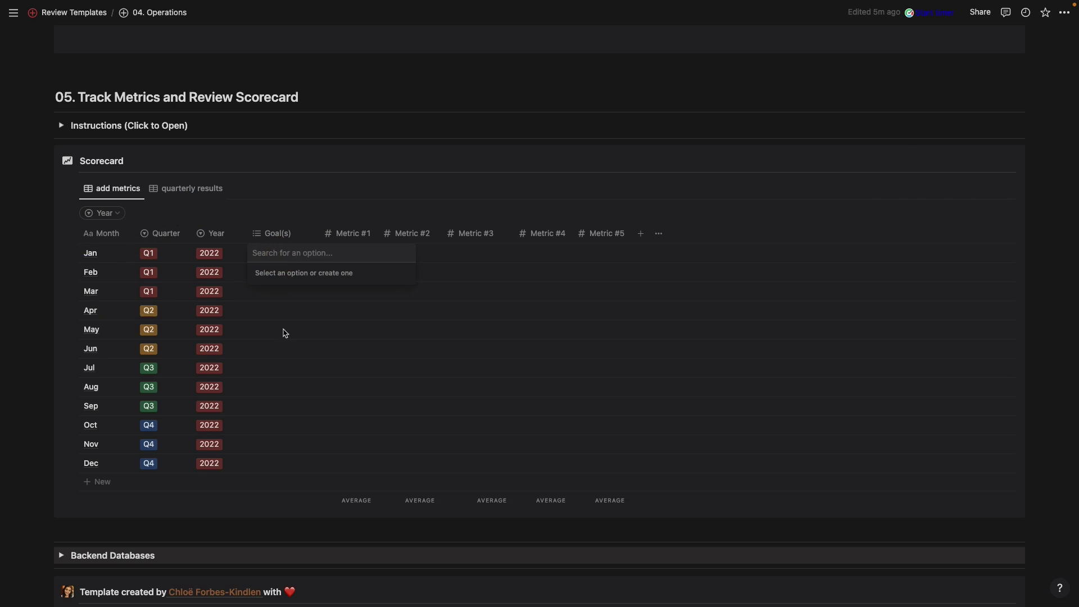
{"action": "key", "text": "Escape"}
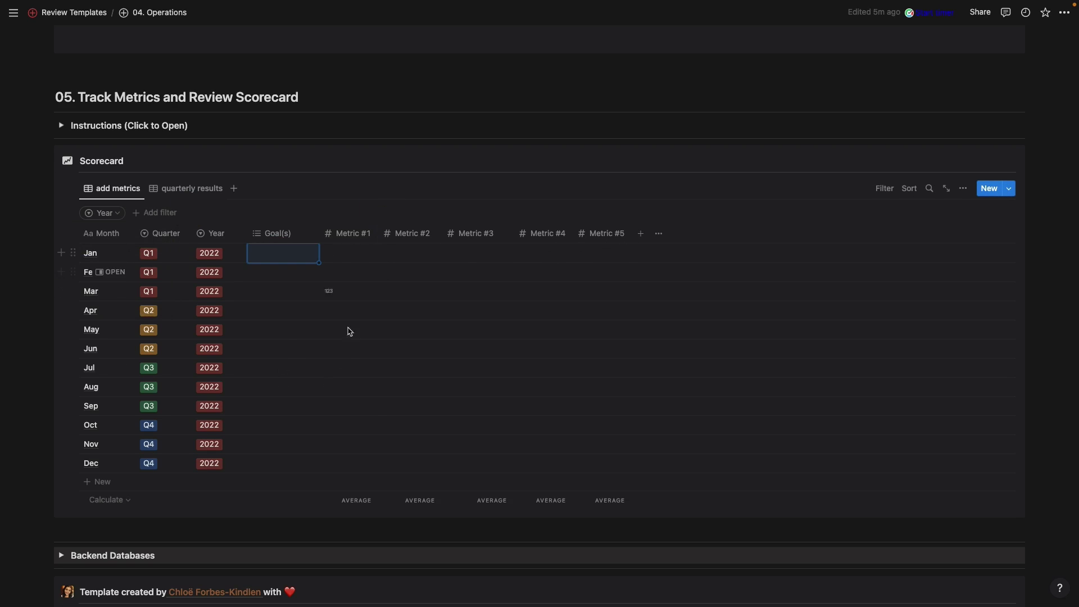
Try Sum as the calculation under the Metric #1 column and set it back to Average
{"action": "left_click", "coordinate": [362, 501]}
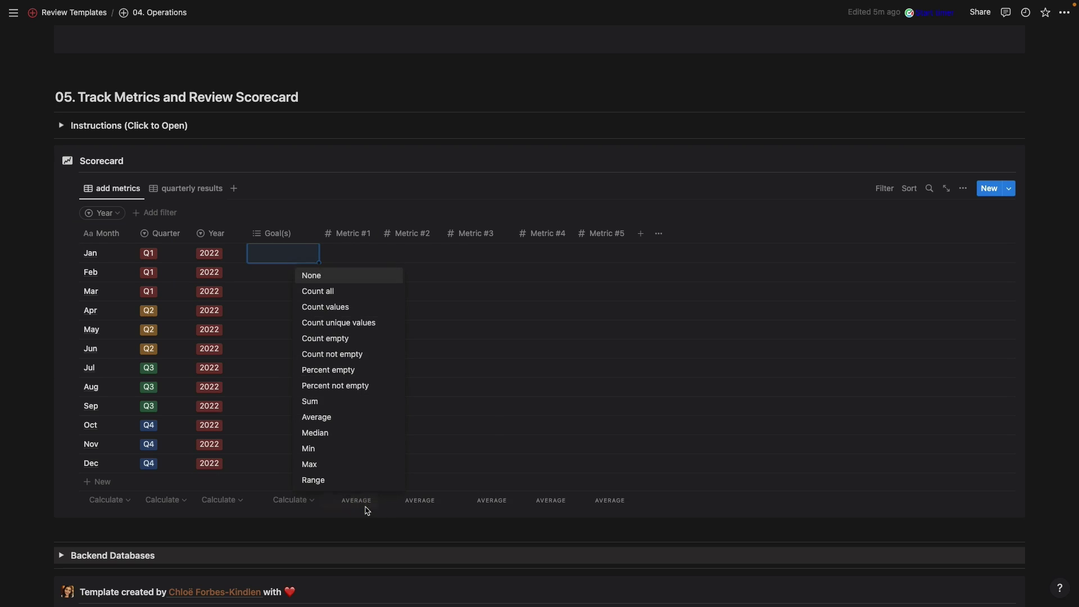
{"action": "left_click", "coordinate": [340, 400]}
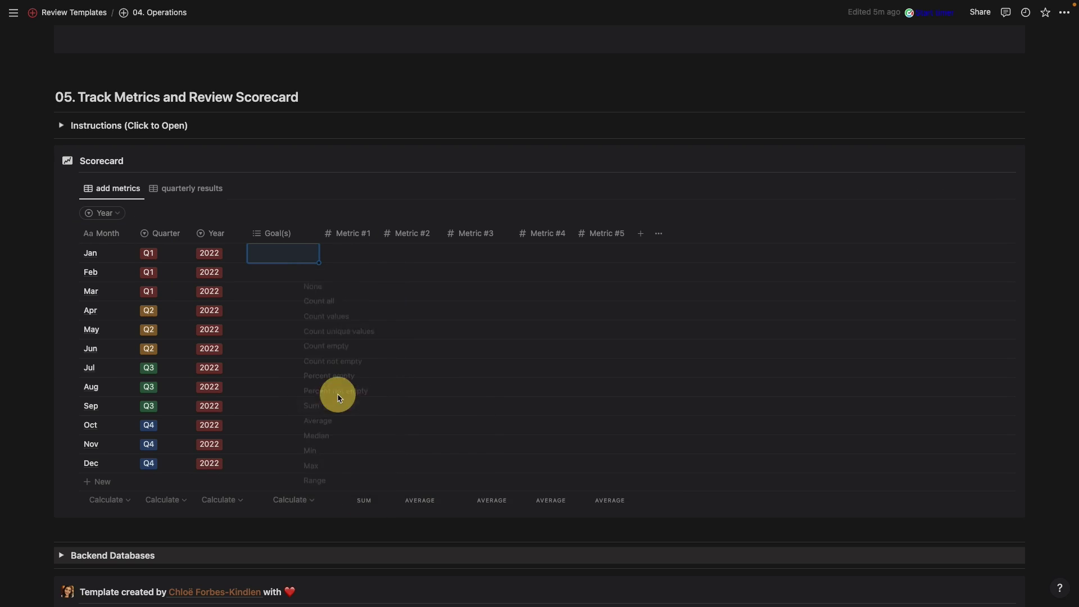
{"action": "left_click", "coordinate": [362, 500]}
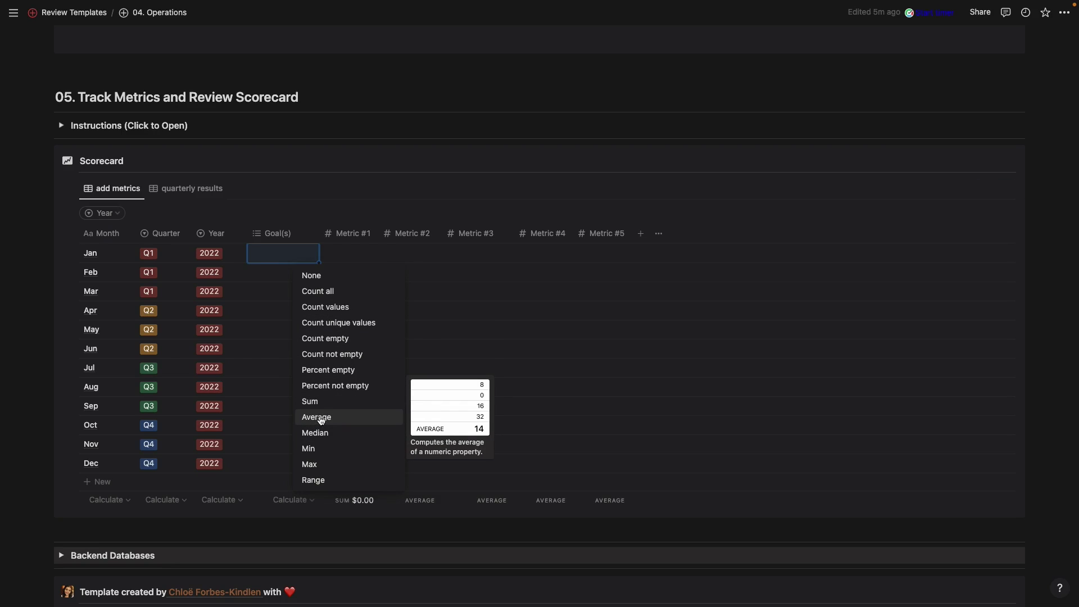
{"action": "left_click", "coordinate": [321, 421]}
Review the Metric #1 property's settings, including its type, number format and display style
{"action": "left_click", "coordinate": [353, 233]}
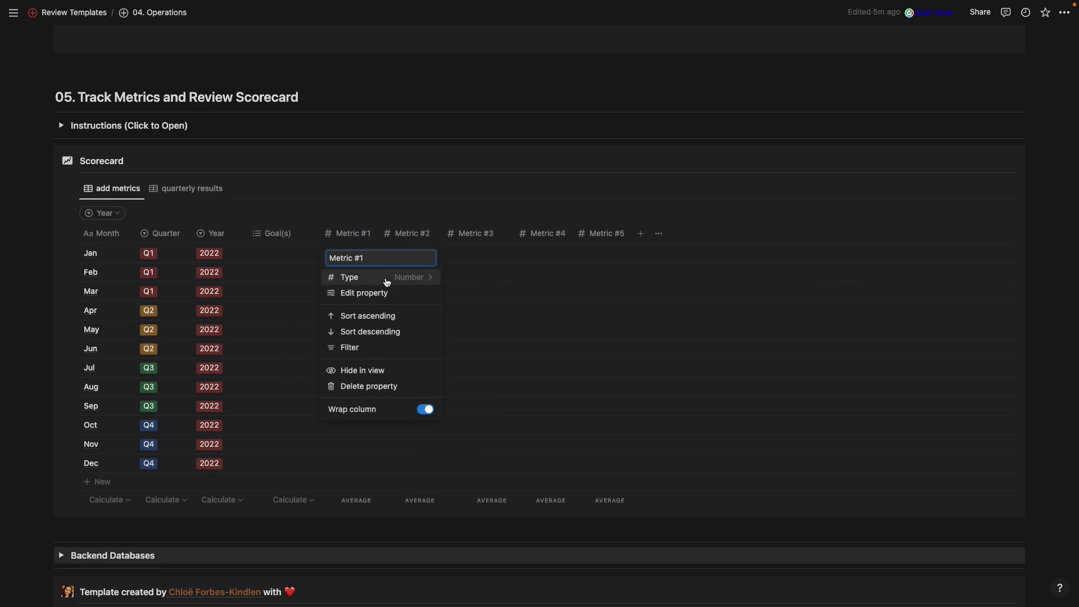
{"action": "left_click", "coordinate": [375, 297]}
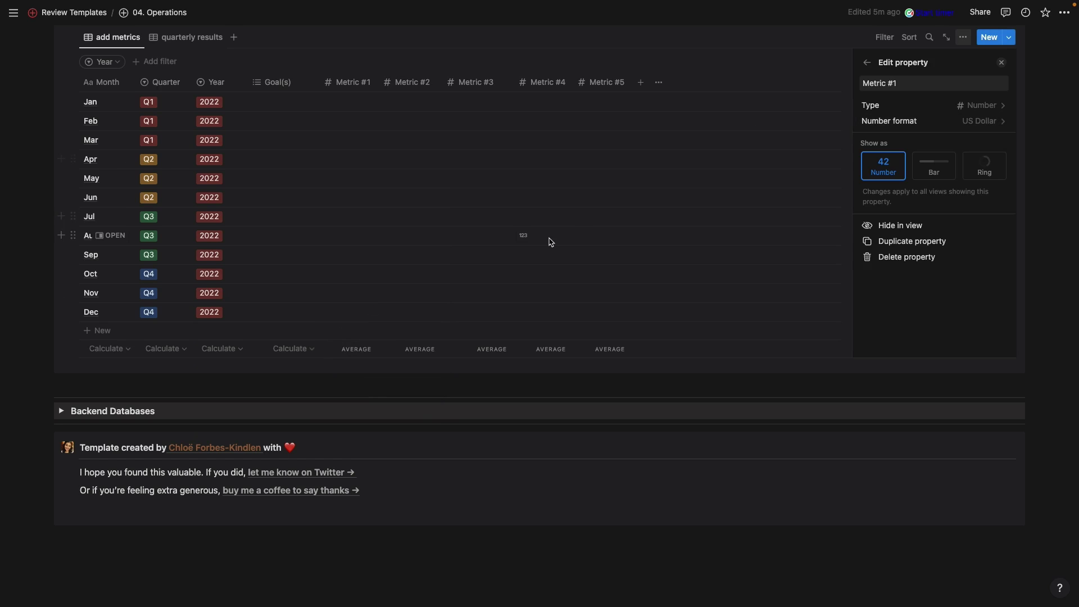
{"action": "left_click", "coordinate": [368, 194]}
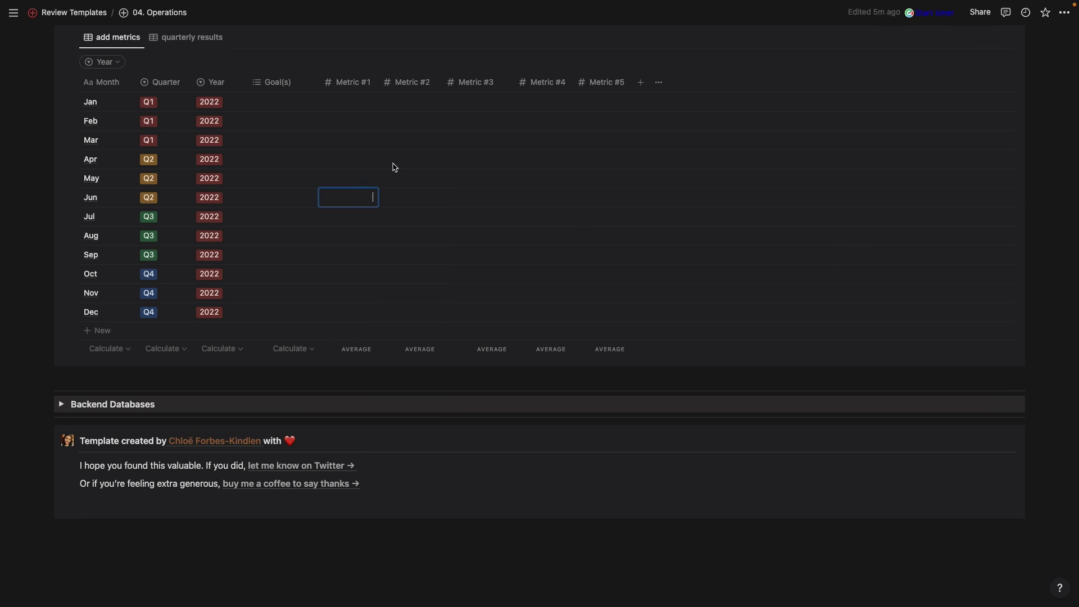
{"action": "scroll", "coordinate": [347, 67], "scroll_direction": "up", "scroll_amount": 3}
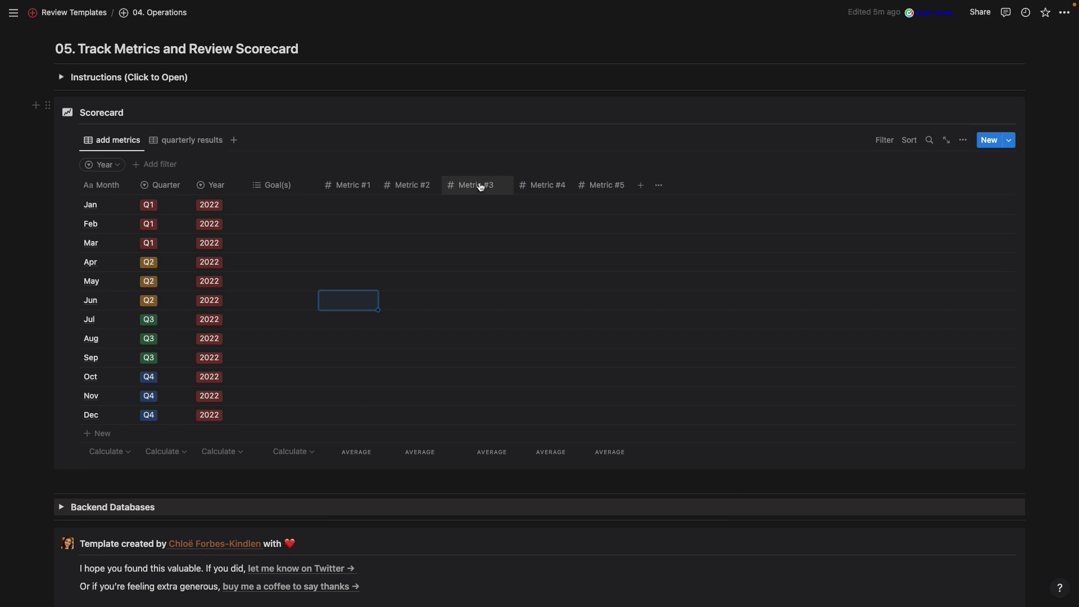
{"action": "left_click", "coordinate": [364, 183]}
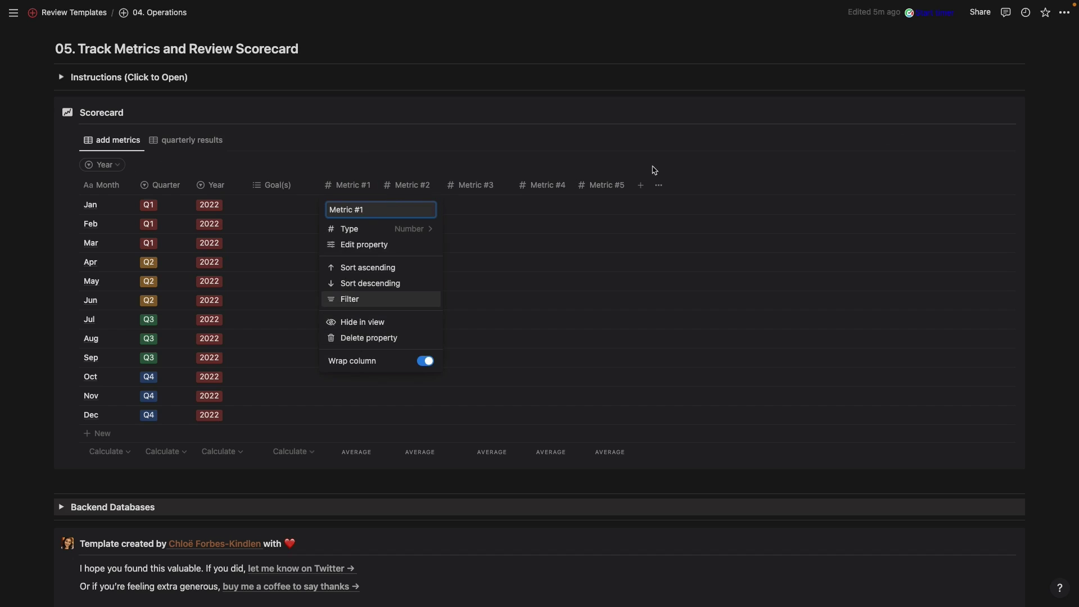
Add a Number property to the Scorecard table and show the calculation options under its column
{"action": "left_click", "coordinate": [641, 185]}
{"action": "left_click", "coordinate": [640, 186]}
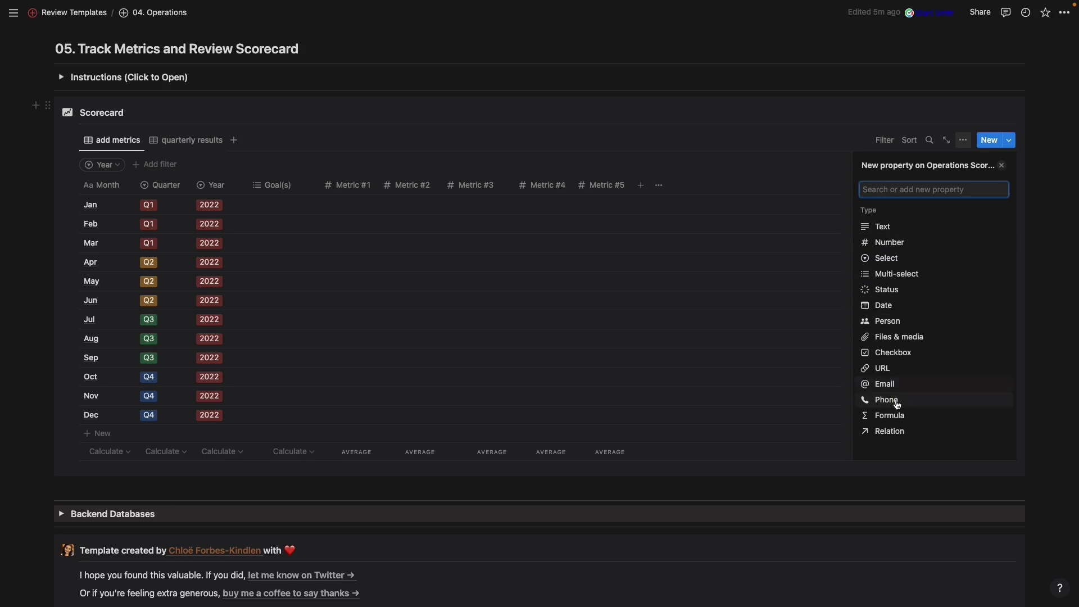
{"action": "left_click", "coordinate": [895, 244]}
{"action": "left_click", "coordinate": [708, 413]}
{"action": "left_click", "coordinate": [691, 444]}
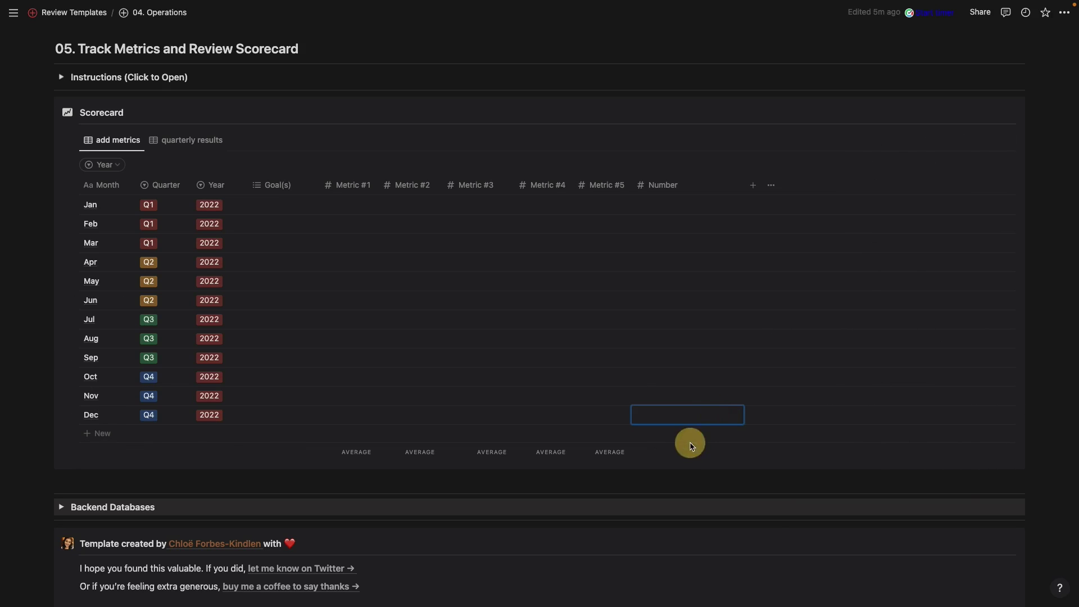
{"action": "left_click", "coordinate": [689, 452]}
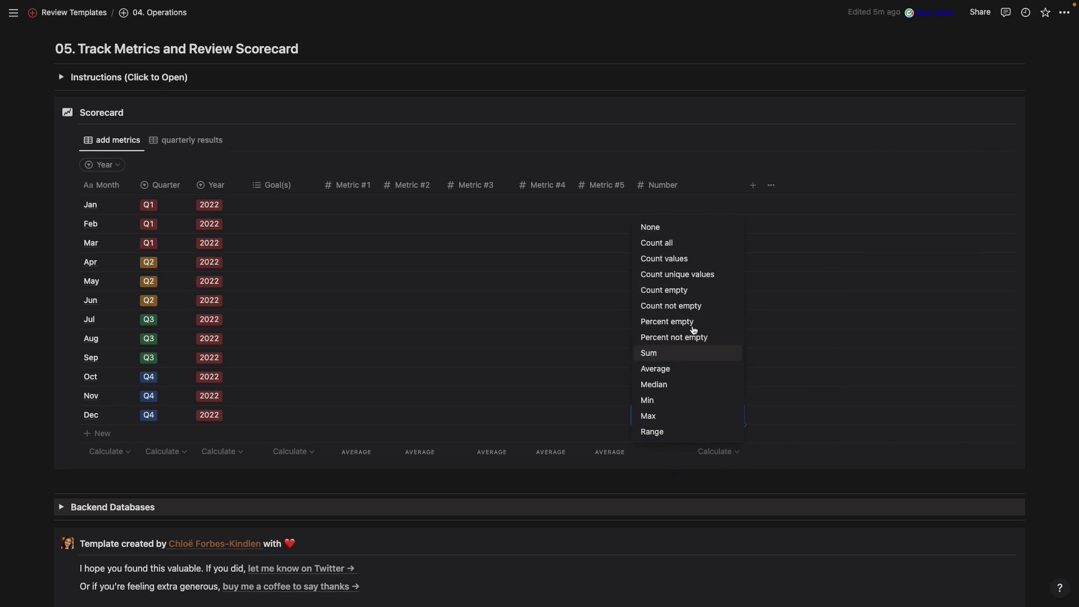
{"action": "left_click", "coordinate": [695, 182]}
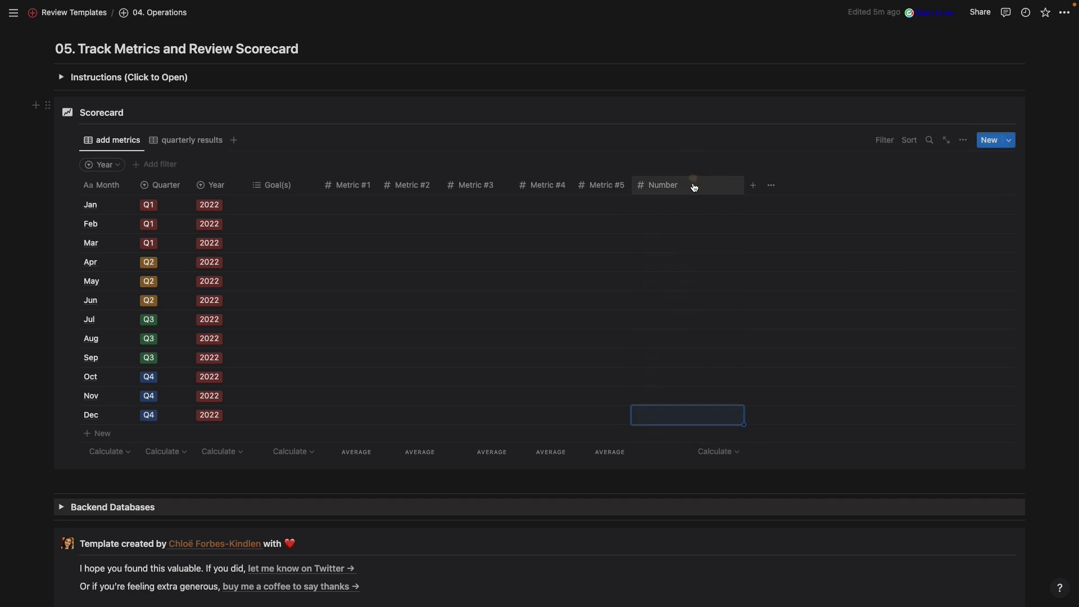
Delete the added Number property from the Scorecard table
{"action": "left_click", "coordinate": [691, 182]}
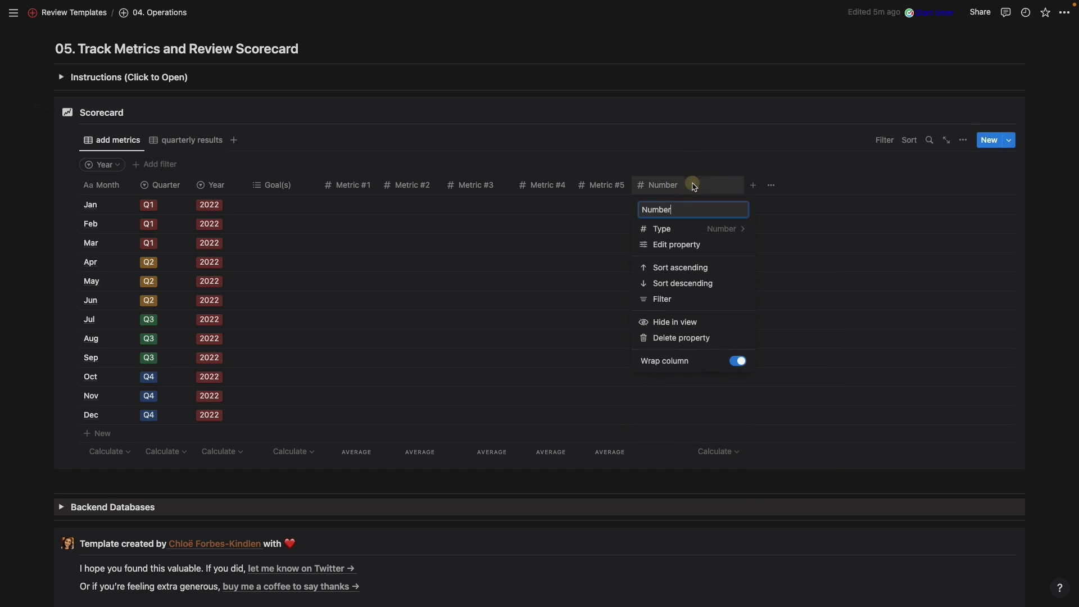
{"action": "left_click", "coordinate": [684, 339]}
{"action": "left_click", "coordinate": [582, 310]}
Return to the start of the Operations page and expand the Help and Support section
{"action": "scroll", "coordinate": [584, 315], "scroll_direction": "up", "scroll_amount": 10}
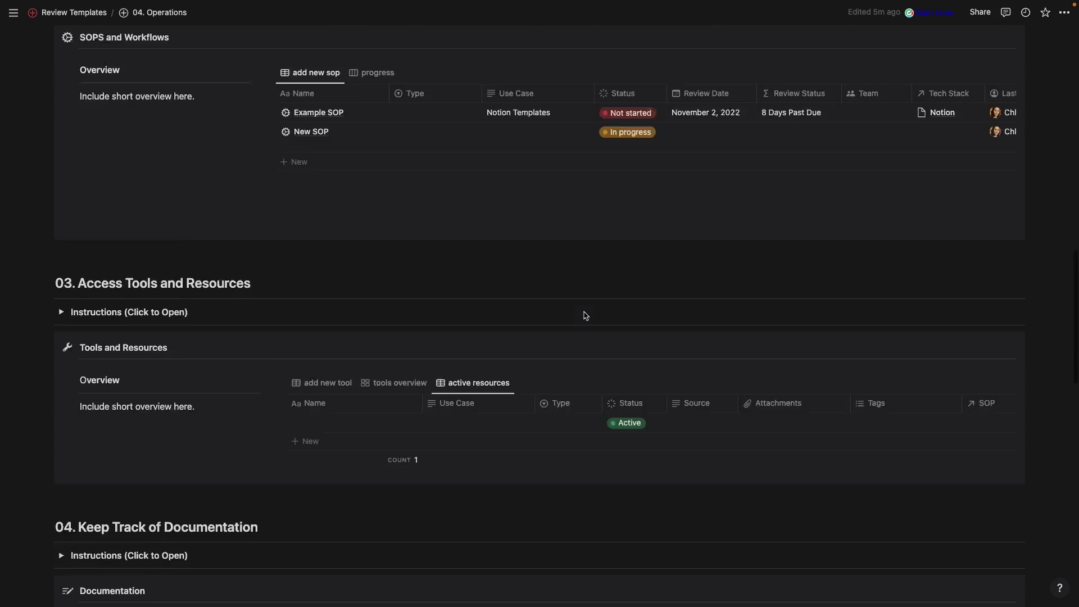
{"action": "scroll", "coordinate": [585, 315], "scroll_direction": "up", "scroll_amount": 15}
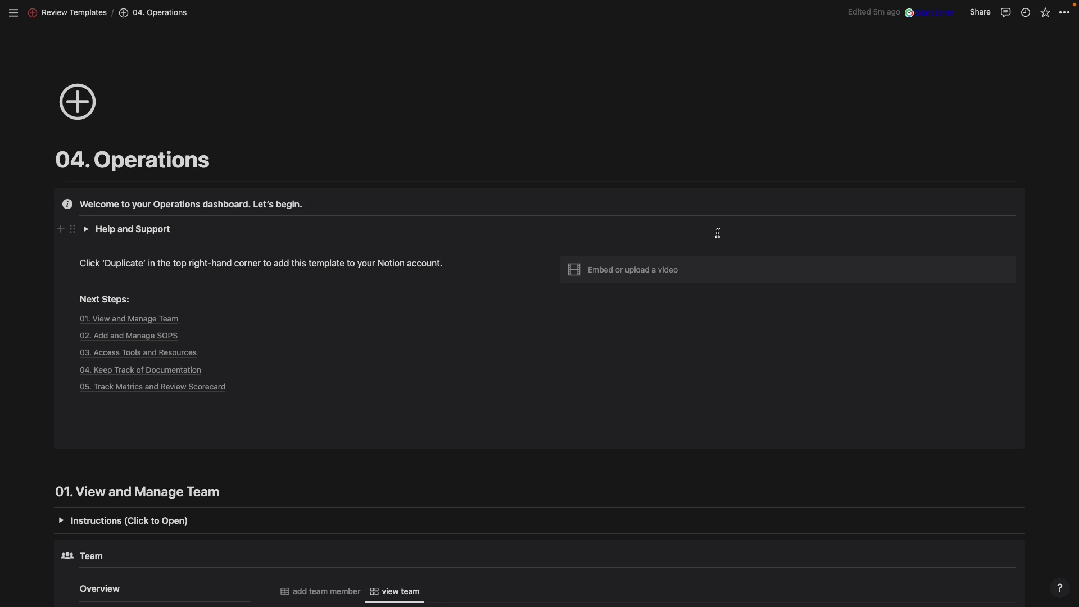
{"action": "left_click", "coordinate": [87, 229]}
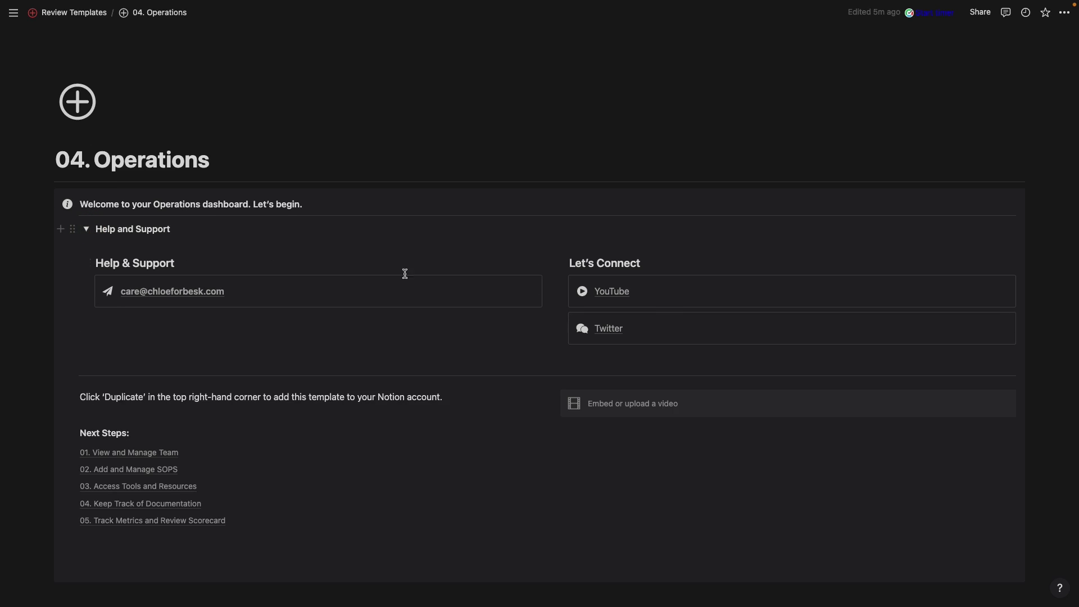